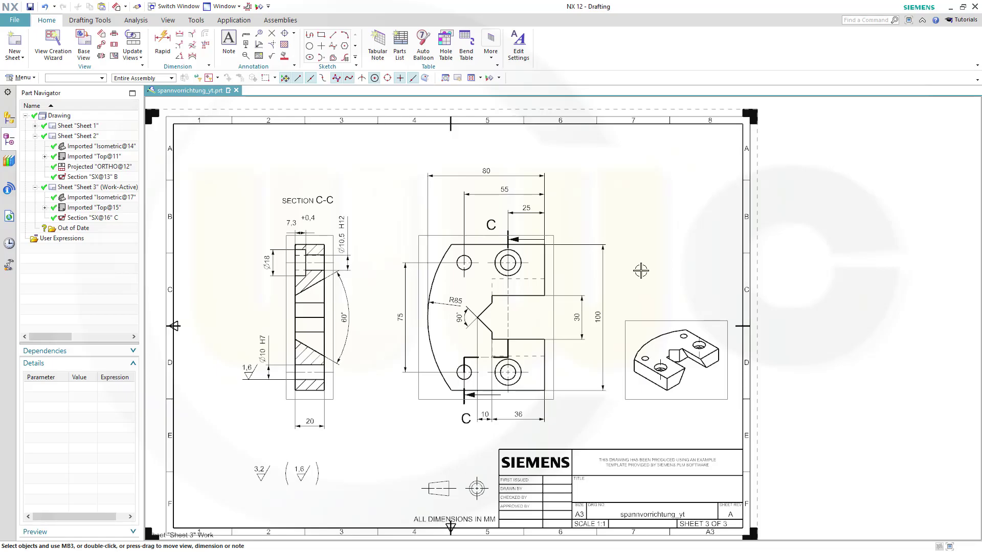
Add a new drawing sheet from the A3 - Size template, leaving the title block fields empty.
{"action": "left_click", "coordinate": [15, 43]}
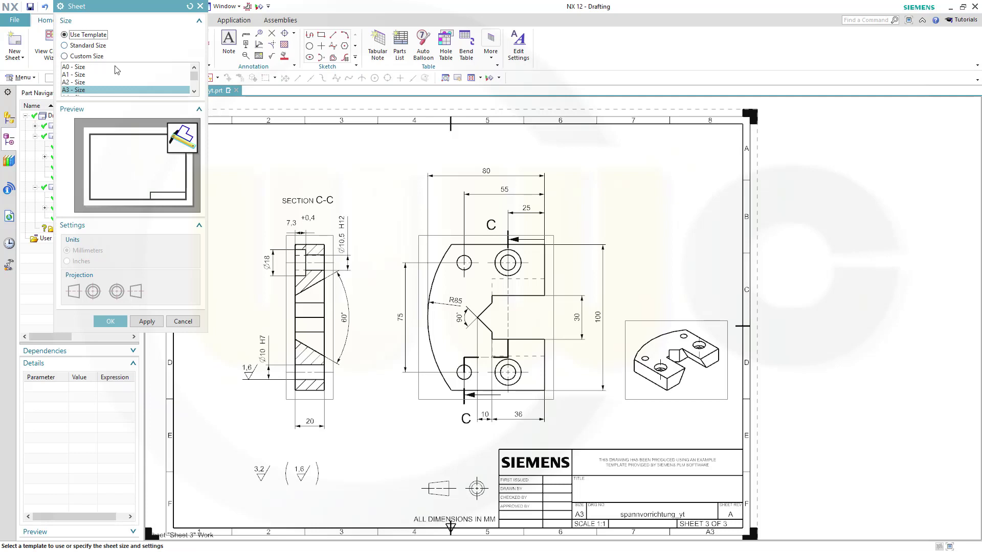
{"action": "left_click", "coordinate": [111, 321]}
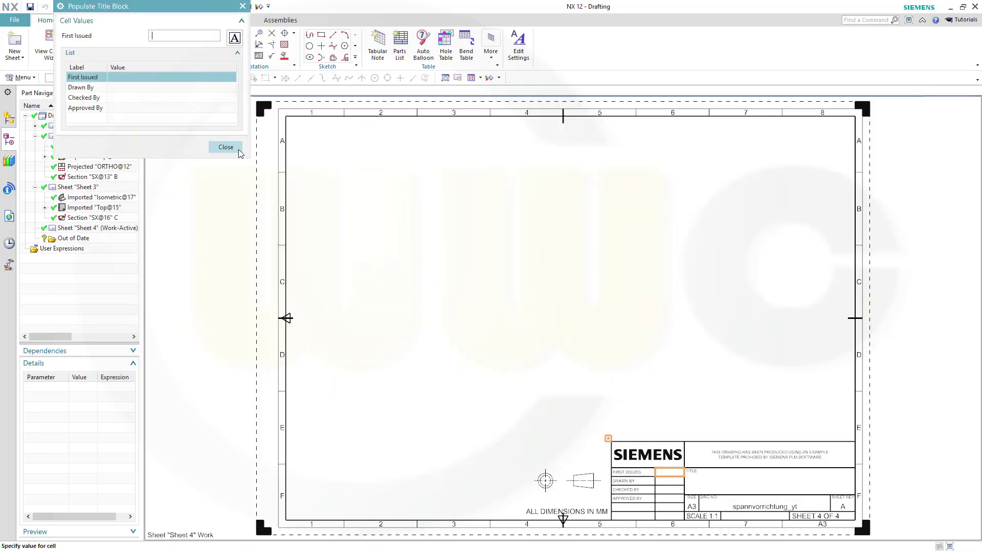
{"action": "left_click", "coordinate": [226, 147]}
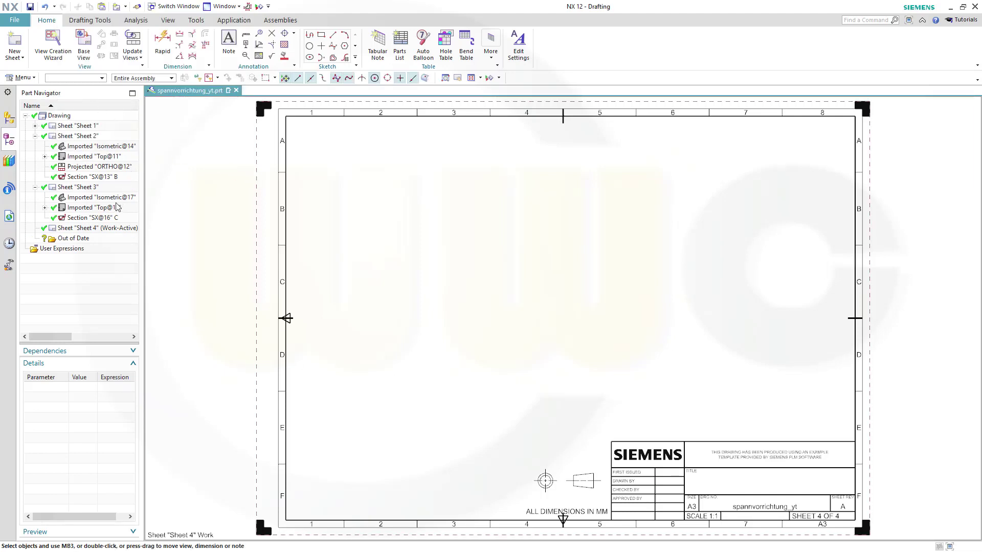
Edit Sheet 4 to use first-angle projection.
{"action": "left_click", "coordinate": [88, 228]}
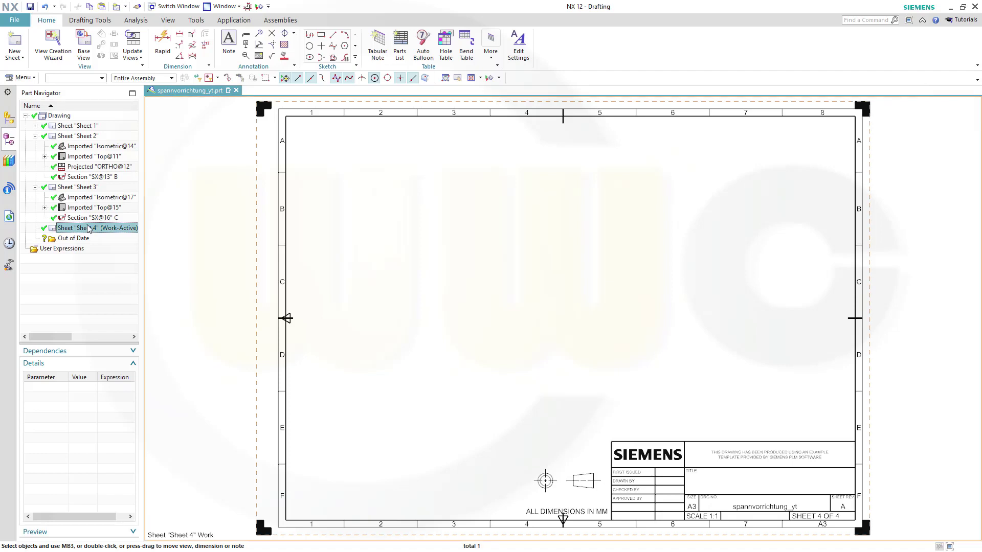
{"action": "right_click", "coordinate": [88, 228]}
{"action": "left_click", "coordinate": [115, 282]}
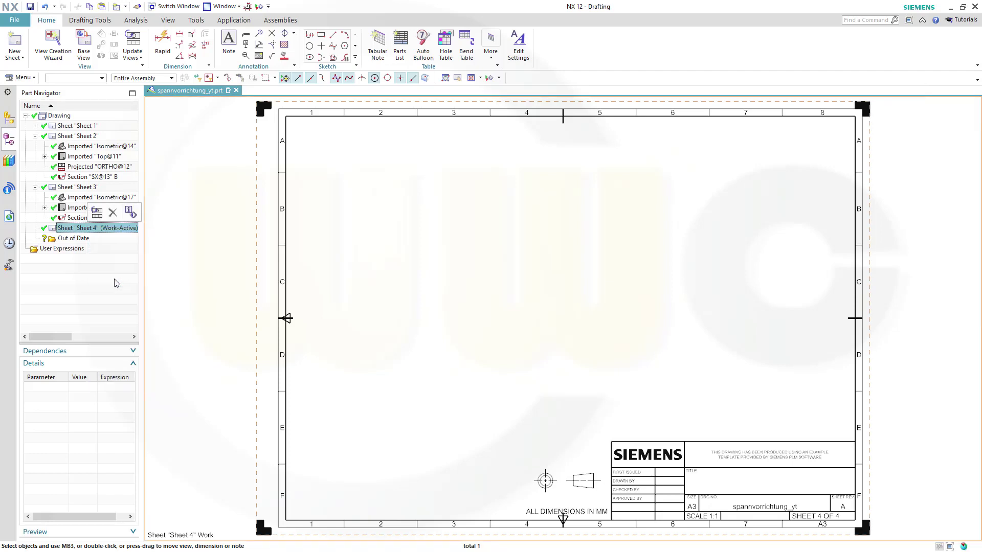
{"action": "left_click", "coordinate": [83, 270]}
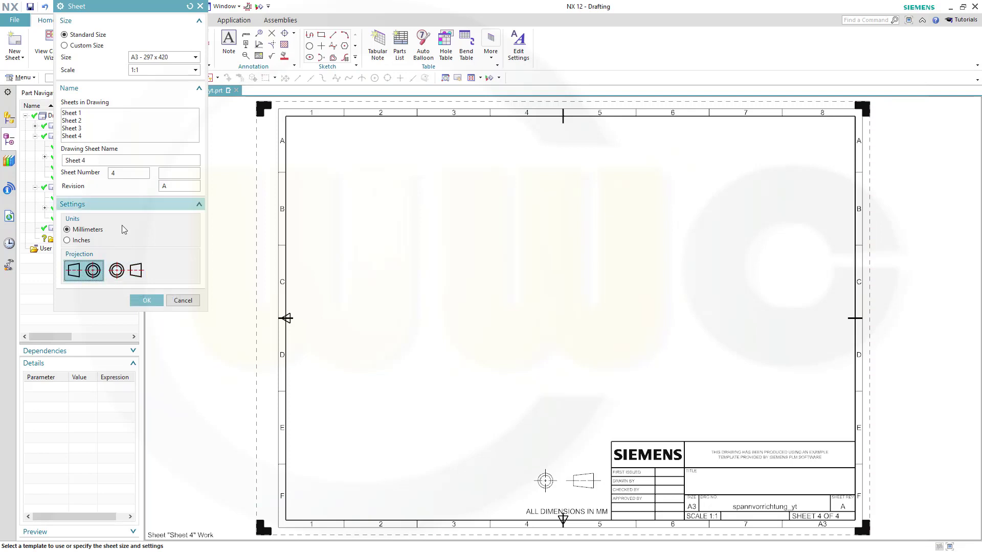
{"action": "left_click", "coordinate": [147, 301]}
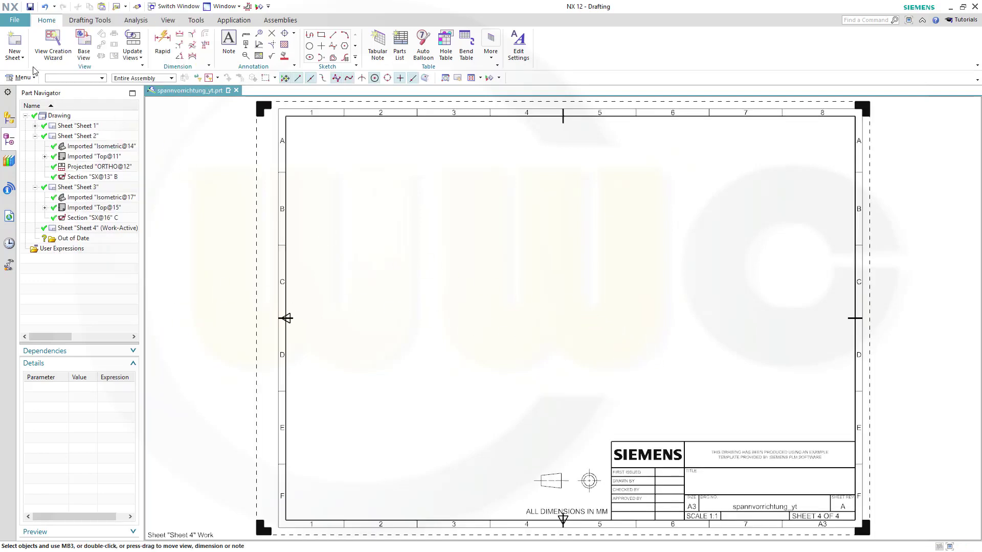
Place a Top base view of the Fuehrungsbacke part at 1:1 scale near the middle of the sheet, without projected views.
{"action": "left_click", "coordinate": [83, 43]}
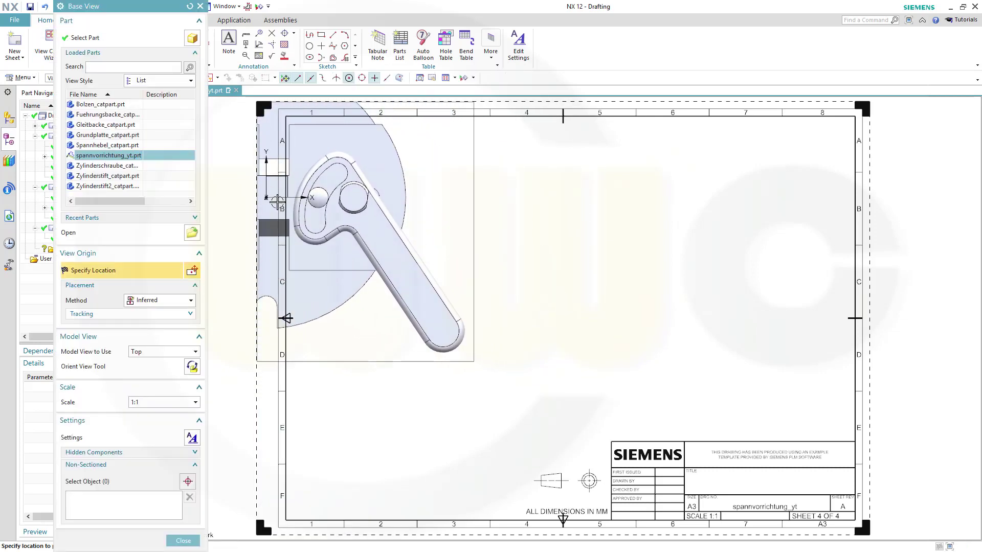
{"action": "left_click", "coordinate": [107, 115]}
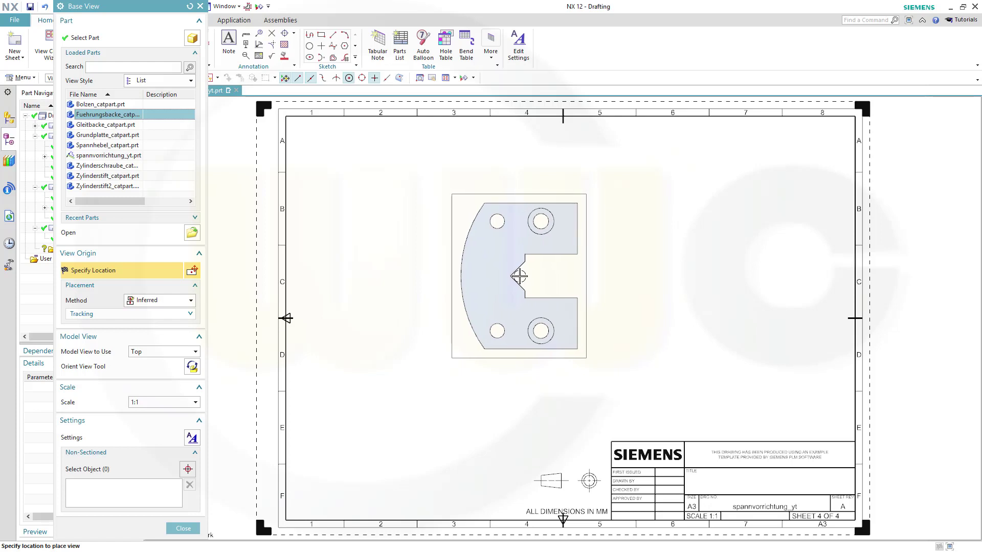
{"action": "left_click", "coordinate": [536, 280]}
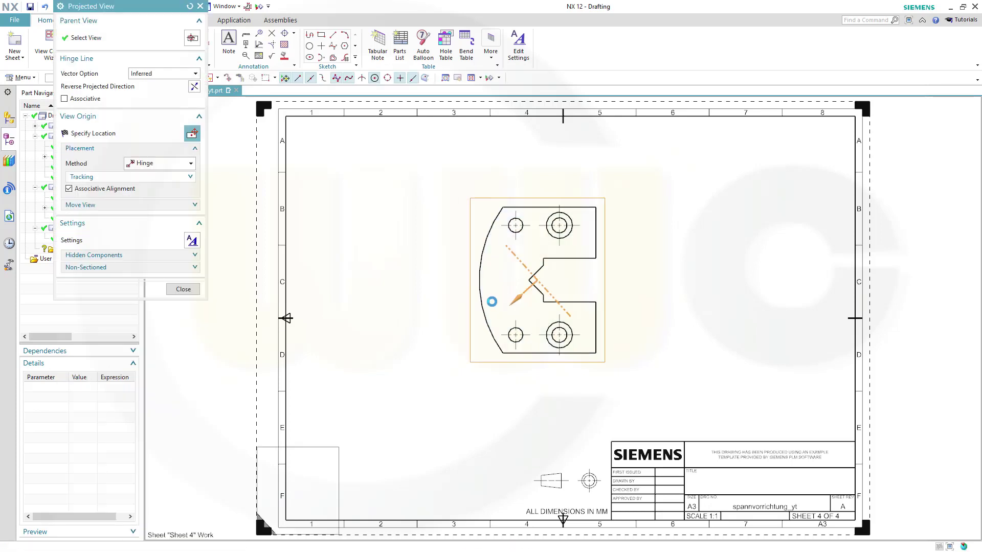
{"action": "left_click", "coordinate": [183, 277]}
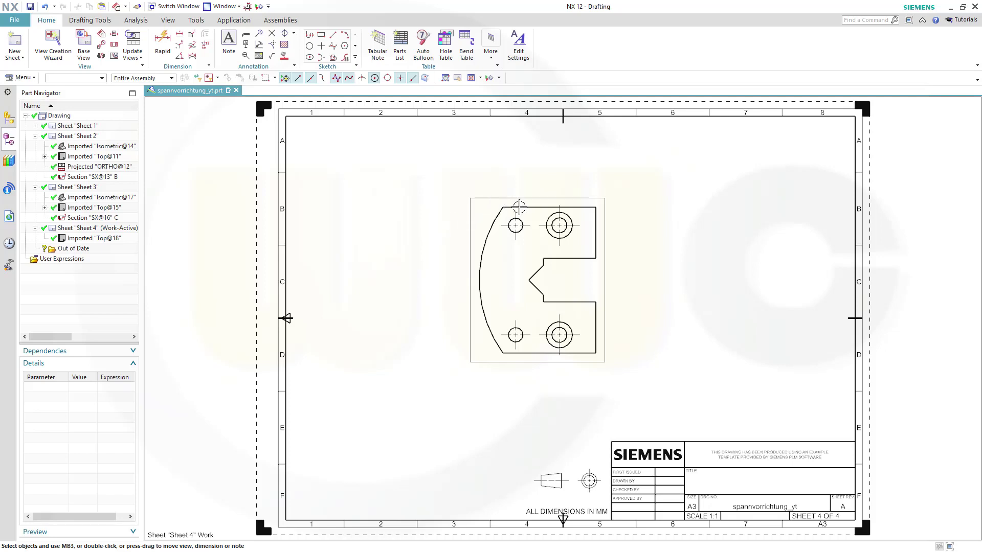
Sketch a stepped section line on the view: about 90 mm down near the counterbored holes, about 31 mm left, then down past the lower edge.
{"action": "scroll", "coordinate": [655, 236], "scroll_direction": "up", "scroll_amount": 1}
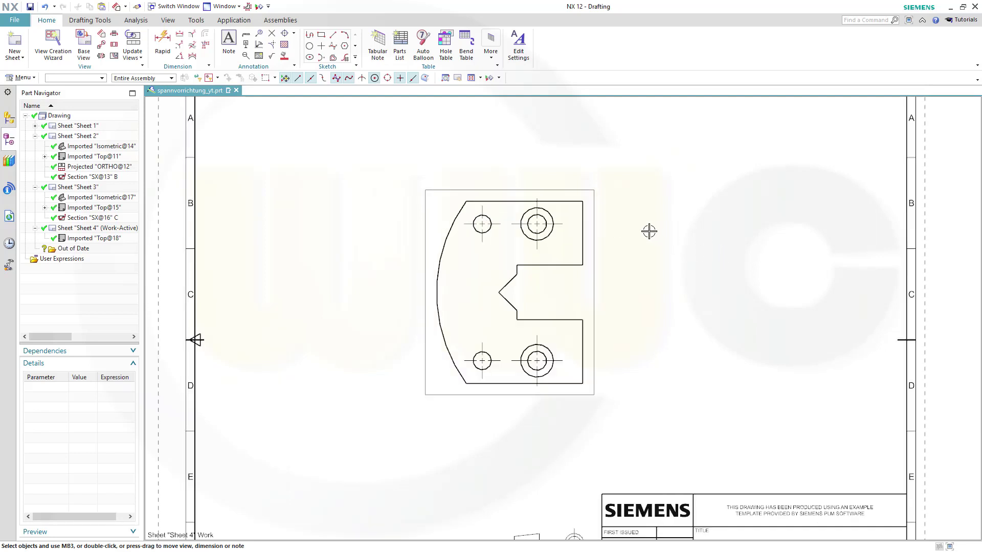
{"action": "left_click", "coordinate": [437, 190]}
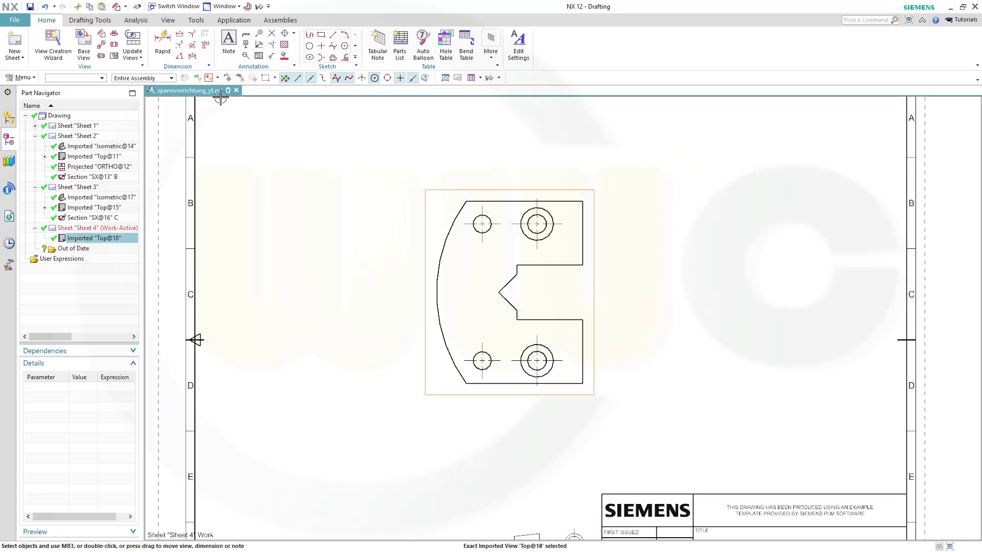
{"action": "left_click", "coordinate": [115, 35]}
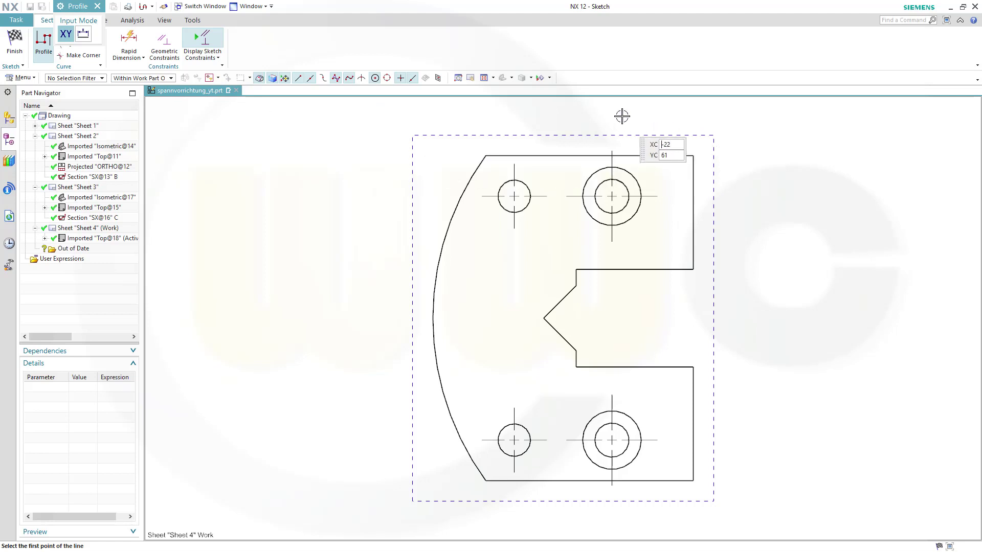
{"action": "left_click", "coordinate": [605, 114]}
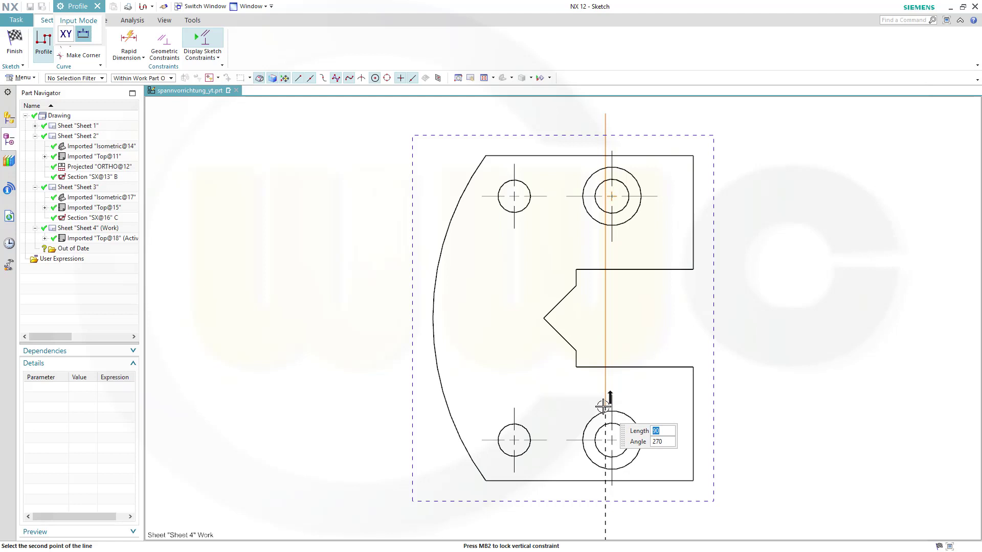
{"action": "left_click", "coordinate": [604, 405]}
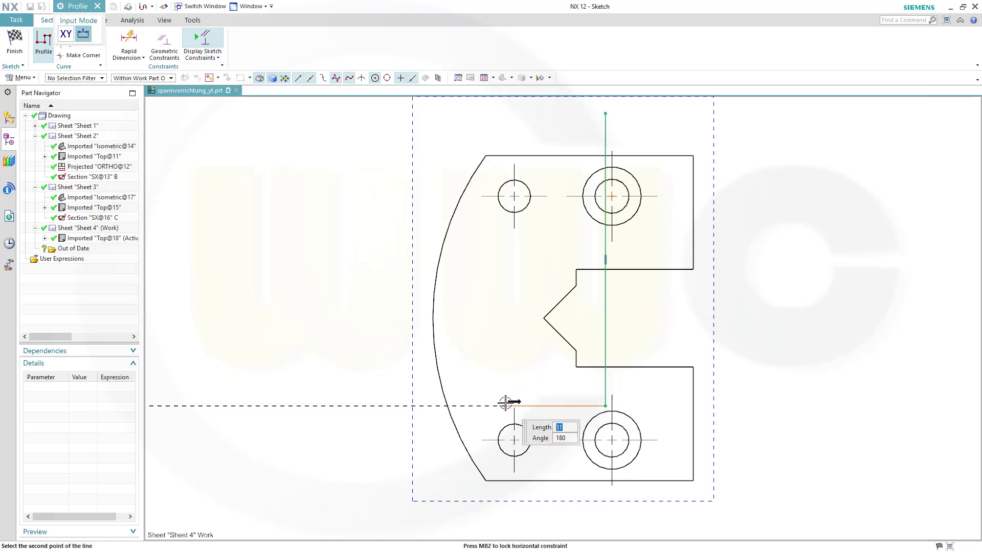
{"action": "left_click", "coordinate": [504, 406]}
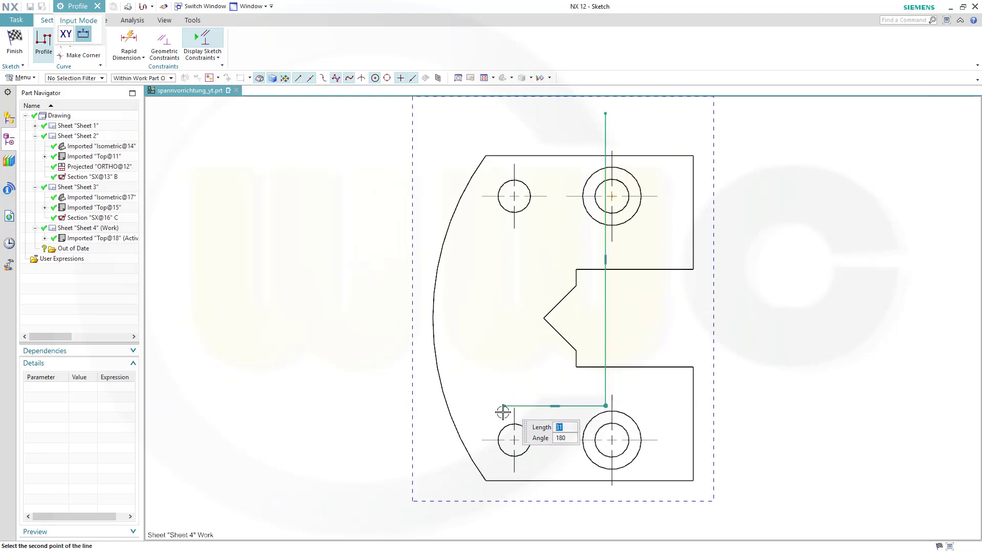
{"action": "left_click", "coordinate": [504, 529]}
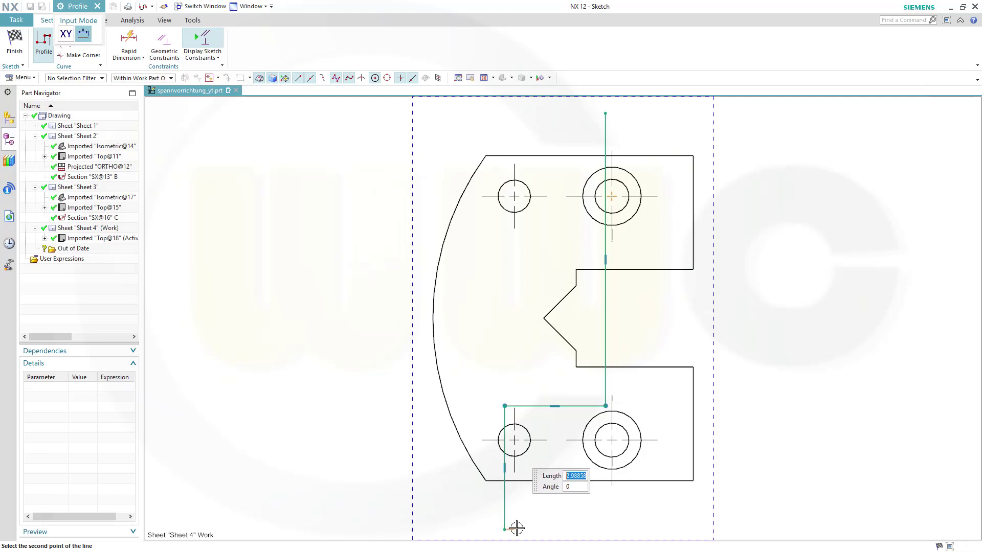
{"action": "key", "text": "Escape"}
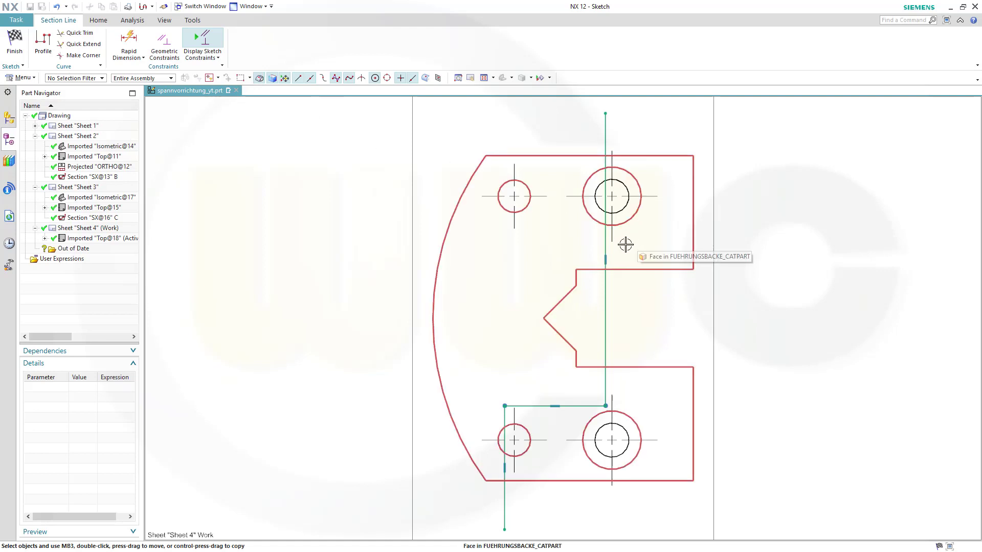
Constrain the section line's vertical segments to the upper counterbored and lower plain hole centers, and finish it as a stand-alone Simple/Stepped line.
{"action": "left_click", "coordinate": [622, 205]}
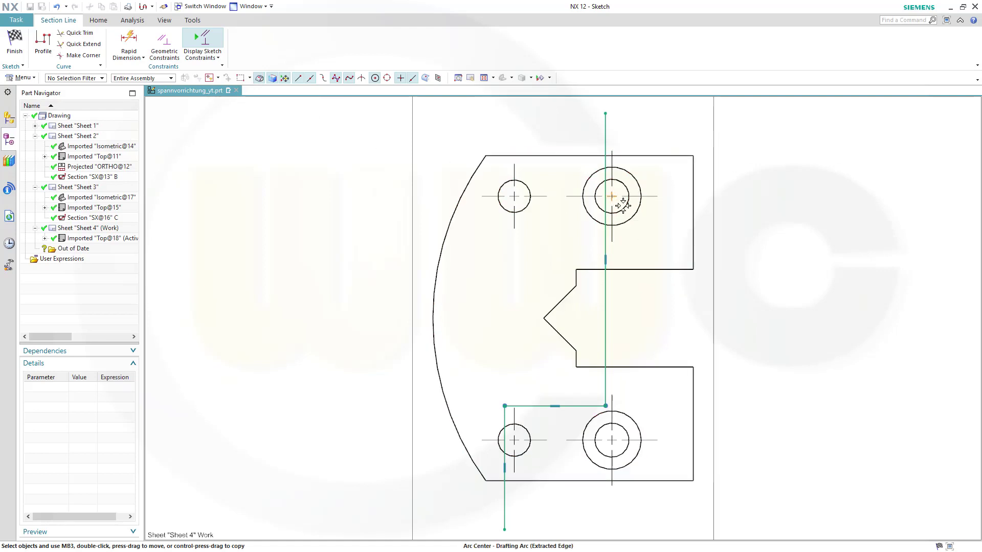
{"action": "left_click", "coordinate": [606, 245]}
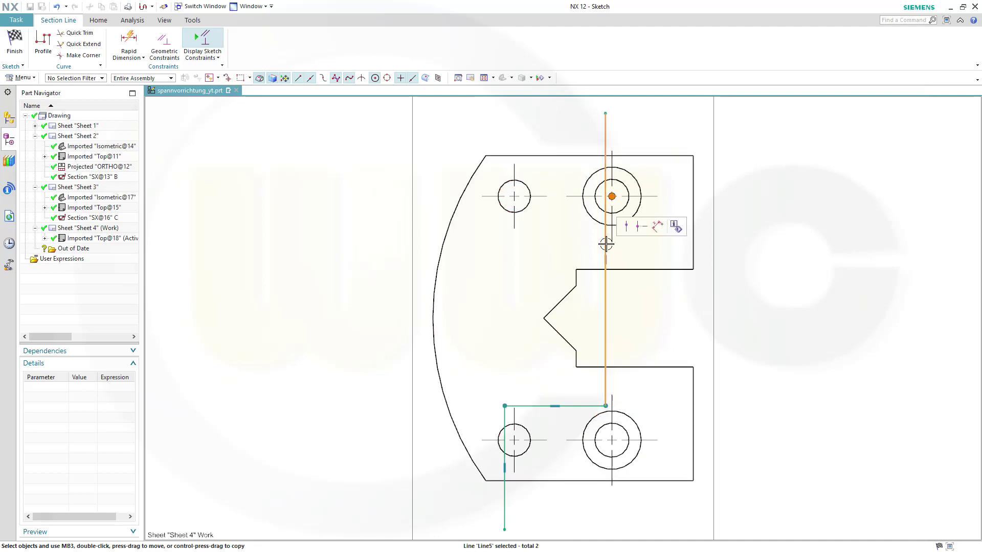
{"action": "left_click", "coordinate": [626, 226]}
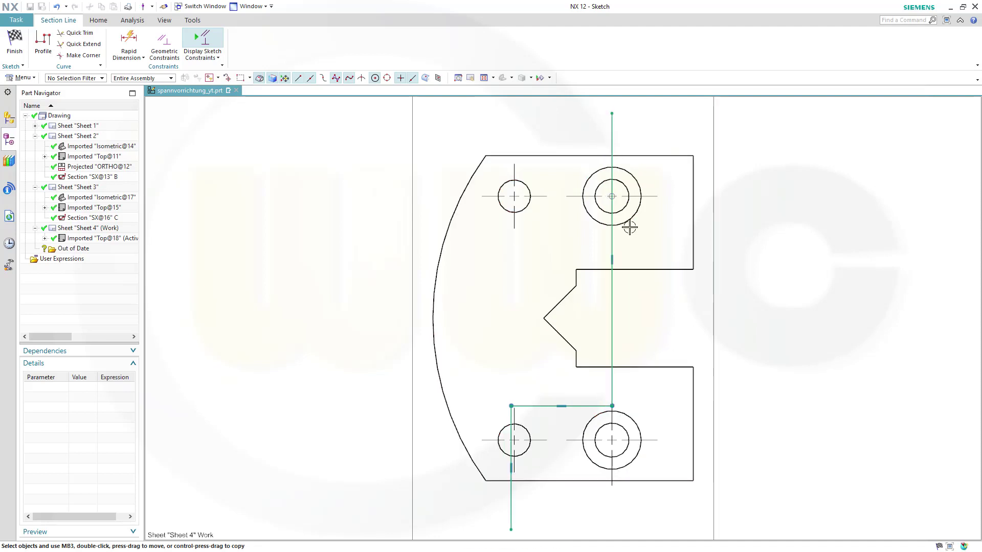
{"action": "left_click", "coordinate": [524, 449]}
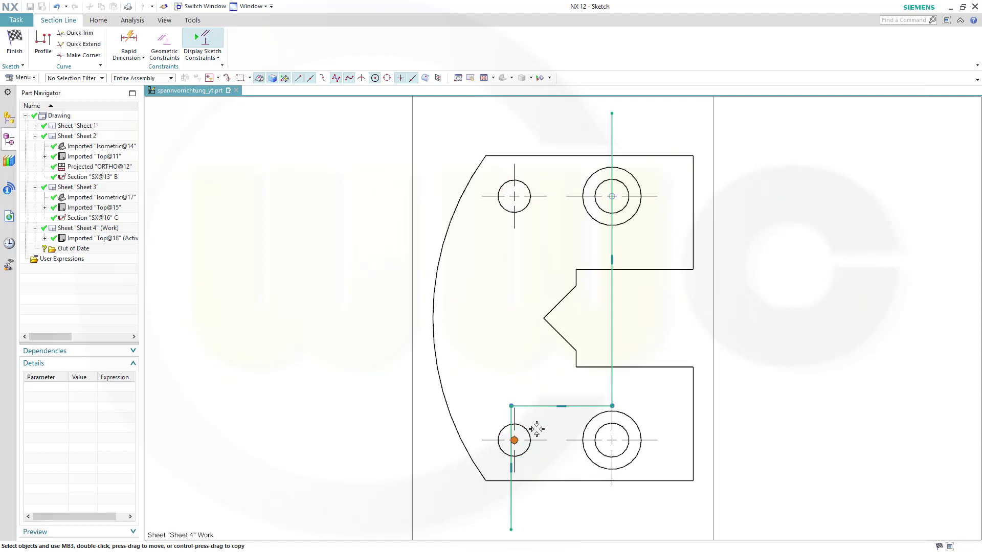
{"action": "left_click", "coordinate": [512, 498]}
{"action": "left_click", "coordinate": [532, 481]}
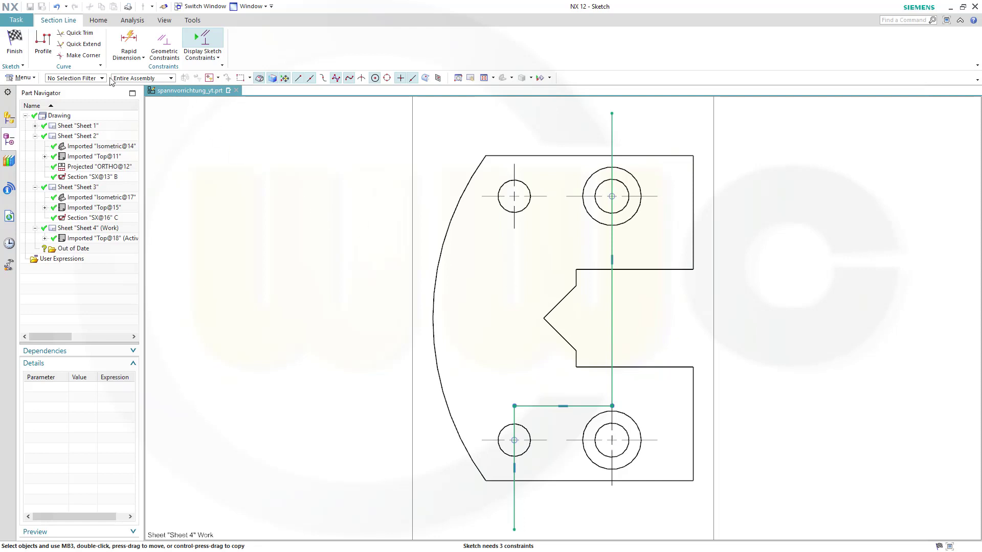
{"action": "left_click", "coordinate": [16, 42]}
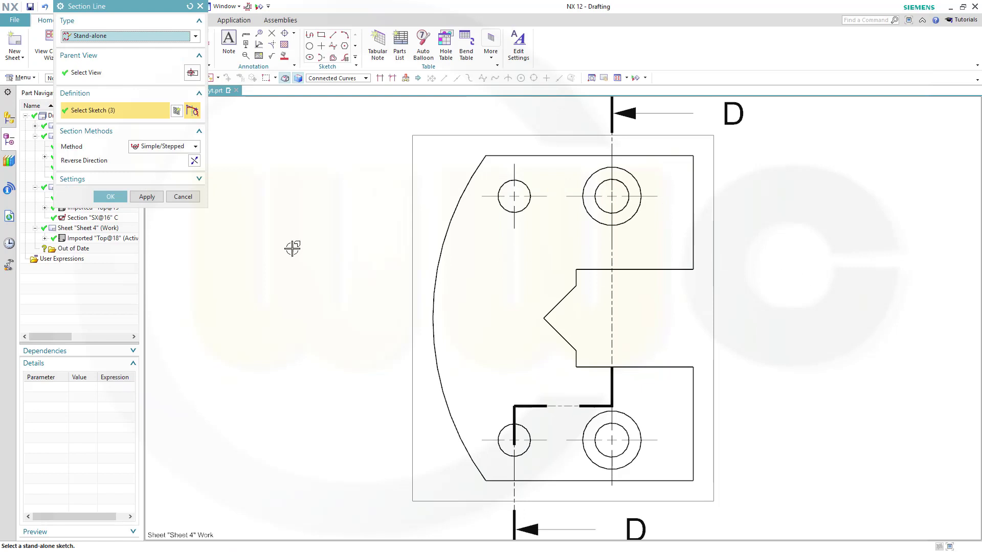
{"action": "left_click", "coordinate": [121, 203]}
Set the top view's hidden lines to the dashed line font.
{"action": "scroll", "coordinate": [593, 340], "scroll_direction": "up", "scroll_amount": 1}
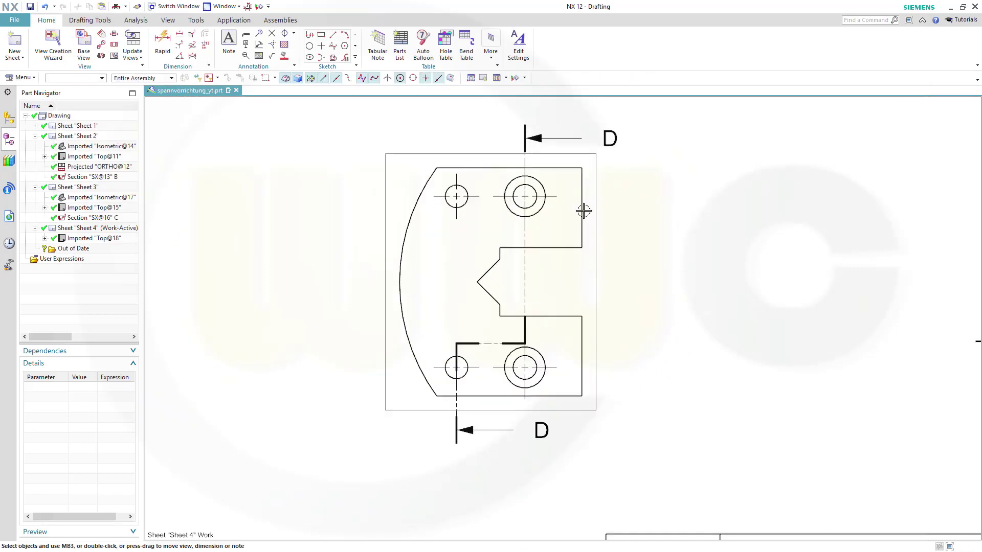
{"action": "left_click", "coordinate": [596, 234]}
{"action": "left_click", "coordinate": [616, 216]}
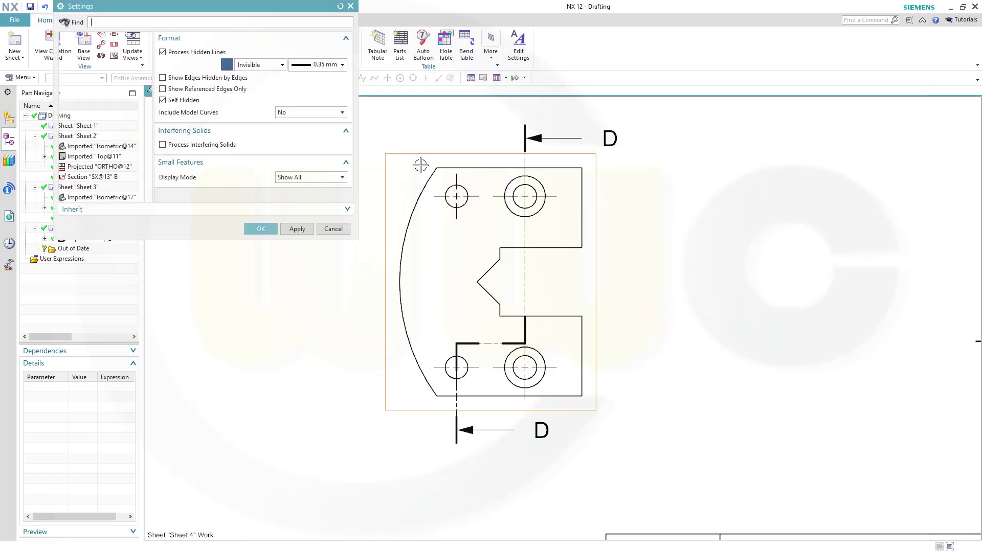
{"action": "left_click", "coordinate": [281, 66]}
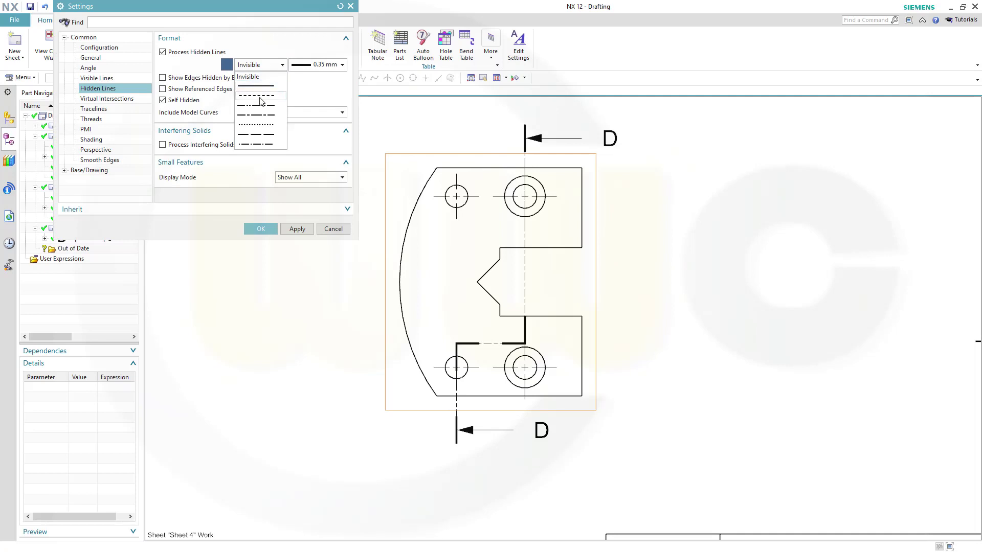
{"action": "left_click", "coordinate": [261, 97]}
{"action": "left_click", "coordinate": [258, 229]}
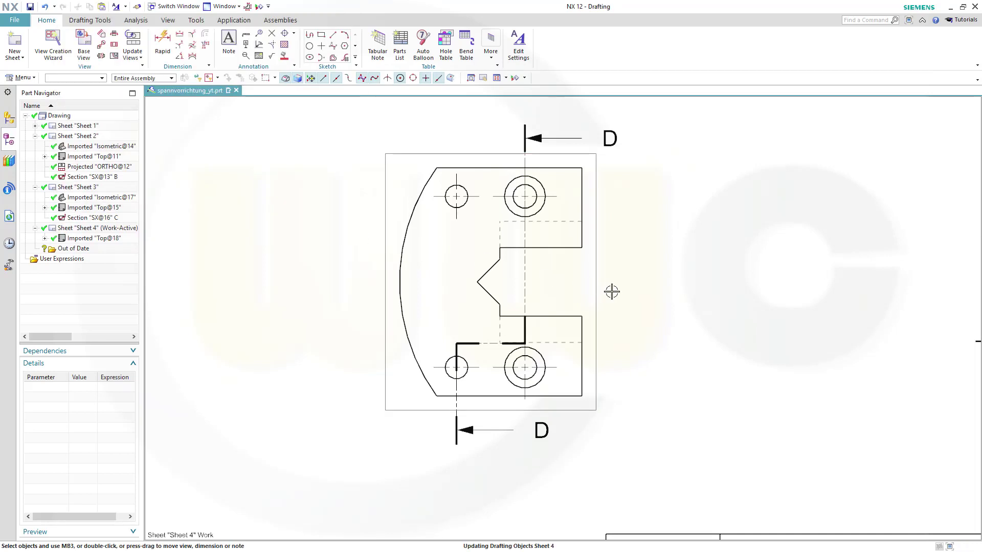
Create an orthographic section view from existing section line D and place it to the left of the top view.
{"action": "mouse_move", "coordinate": [634, 302]}
{"action": "middle_mouse_down", "text": "shift"}
{"action": "mouse_move", "coordinate": [703, 304]}
{"action": "mouse_move", "coordinate": [716, 346]}
{"action": "mouse_move", "coordinate": [696, 329]}
{"action": "middle_mouse_up", "text": "shift"}
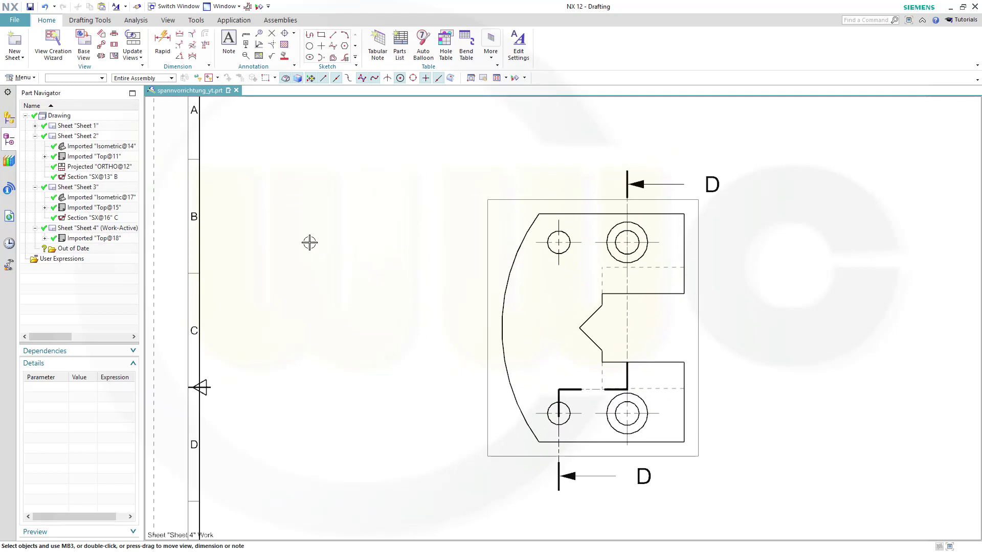
{"action": "left_click", "coordinate": [114, 49]}
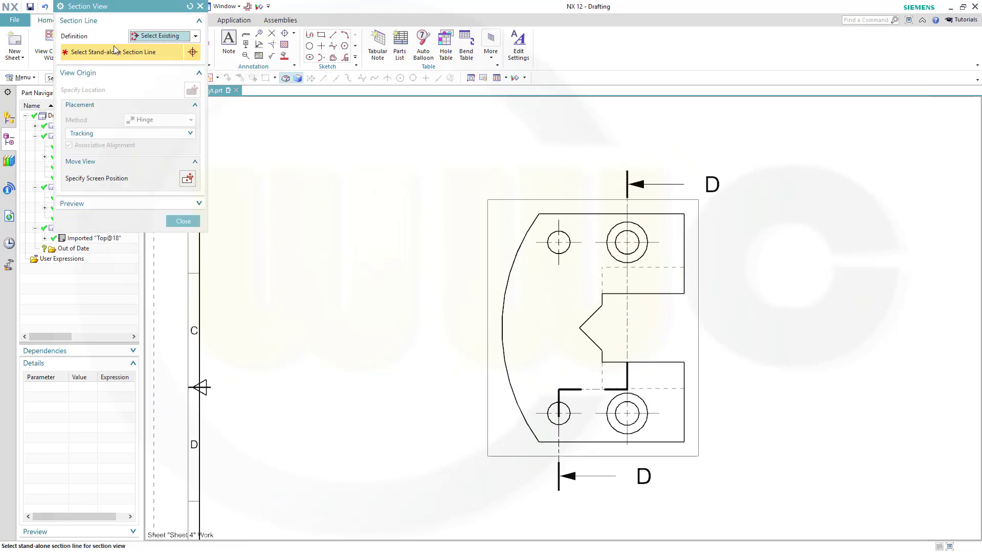
{"action": "left_click", "coordinate": [196, 37]}
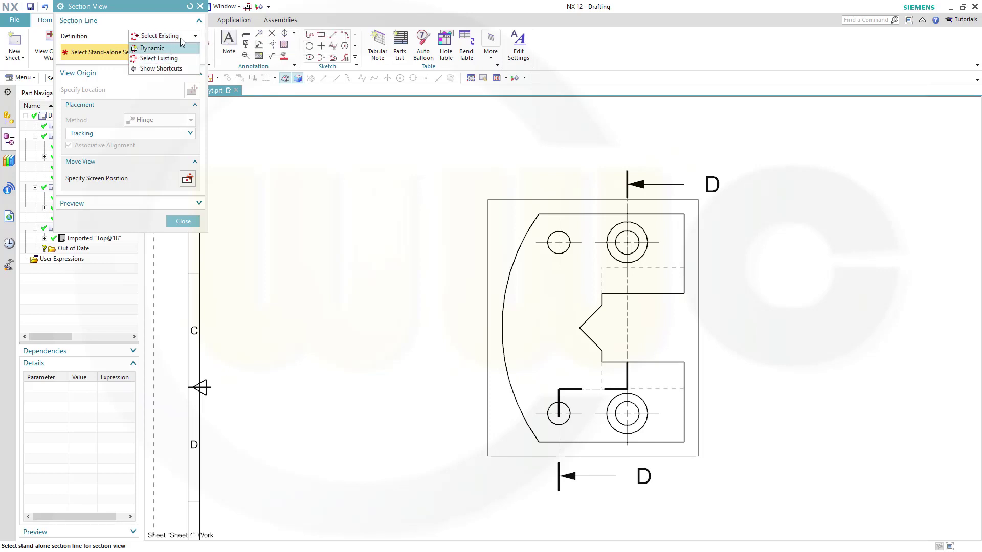
{"action": "left_click", "coordinate": [180, 38]}
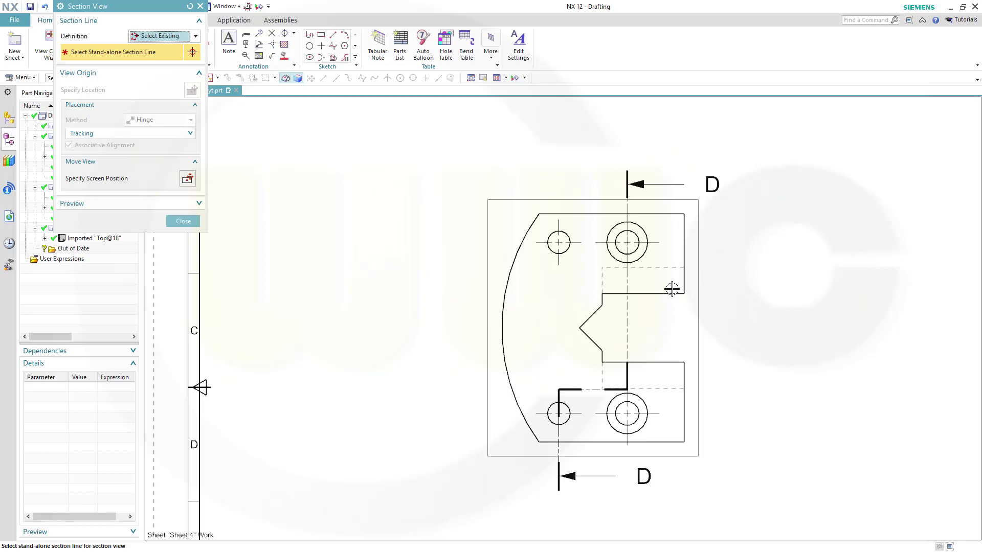
{"action": "left_click", "coordinate": [632, 321]}
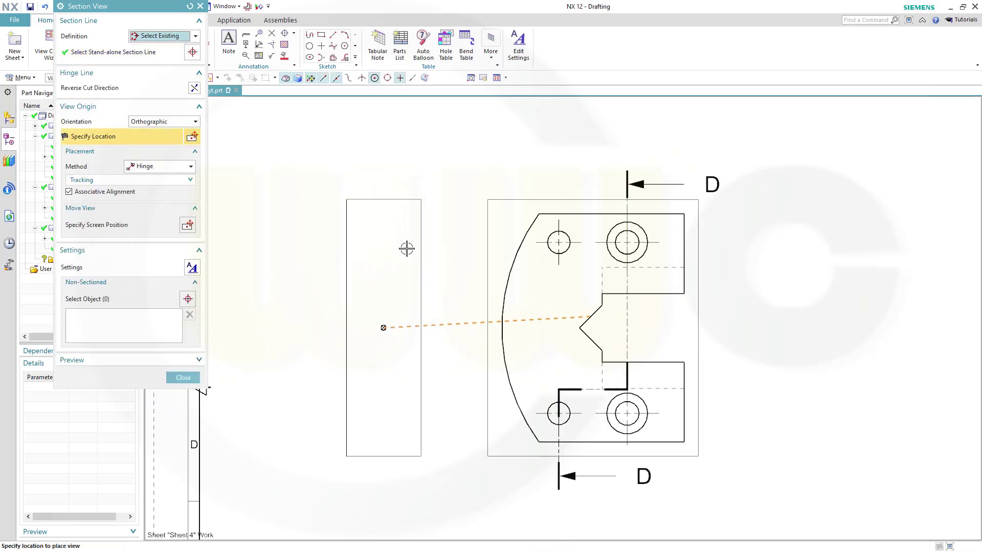
{"action": "left_click", "coordinate": [369, 249]}
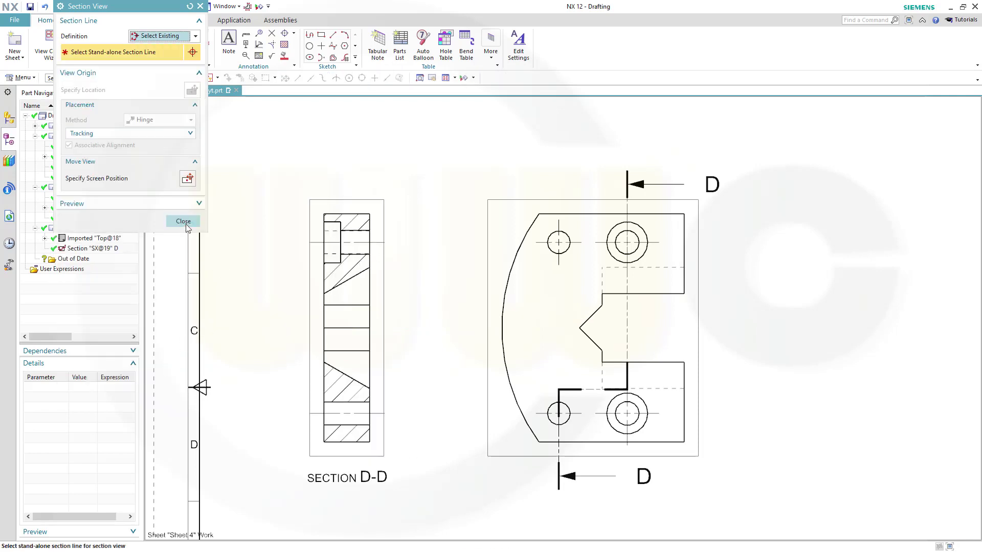
Add an isometric base view of the Fuehrungsbacke part at 1:2 scale to the right of the top view.
{"action": "left_click", "coordinate": [183, 222]}
{"action": "scroll", "coordinate": [769, 402], "scroll_direction": "down", "scroll_amount": 2}
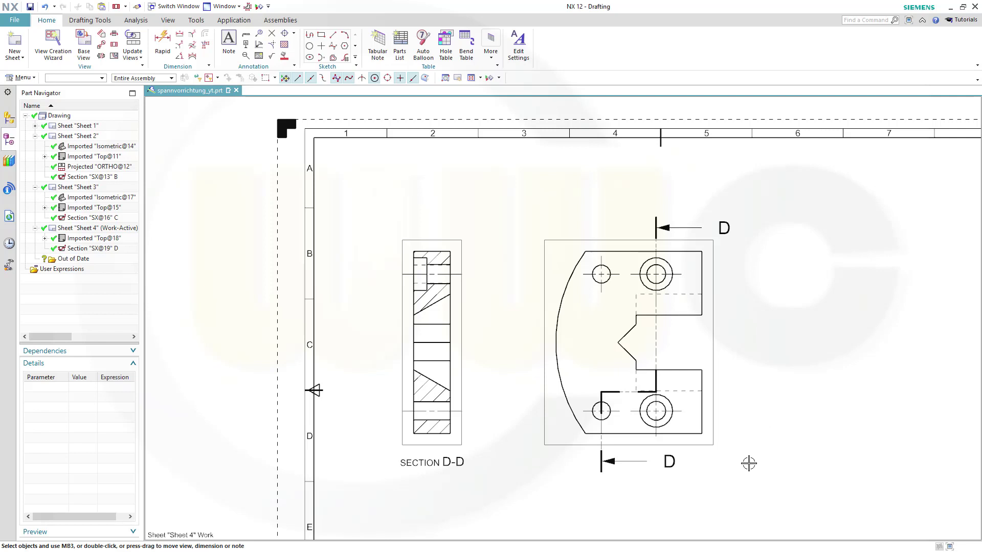
{"action": "scroll", "coordinate": [750, 464], "scroll_direction": "down", "scroll_amount": 3}
{"action": "middle_click_drag", "start_coordinate": [804, 397], "coordinate": [712, 413], "text": "shift"}
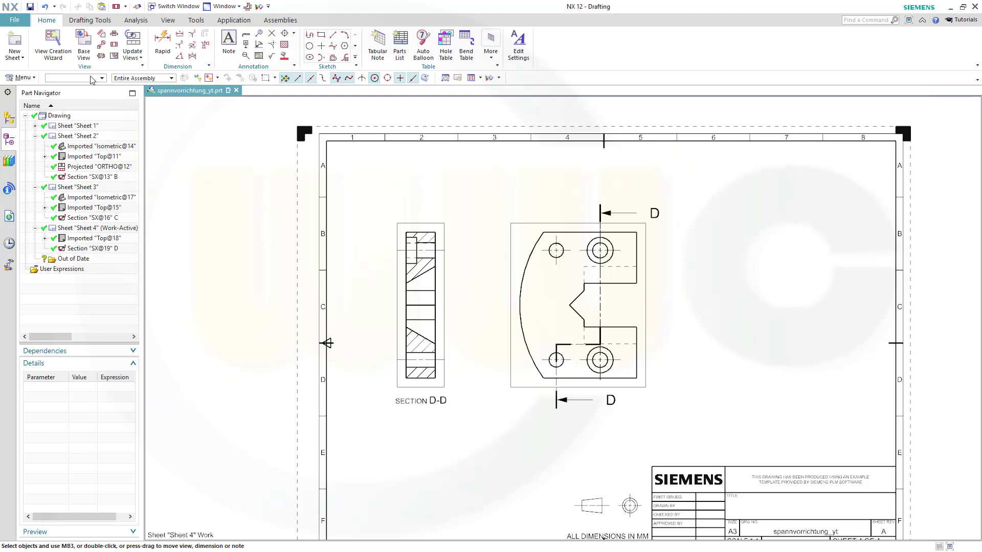
{"action": "left_click", "coordinate": [83, 45]}
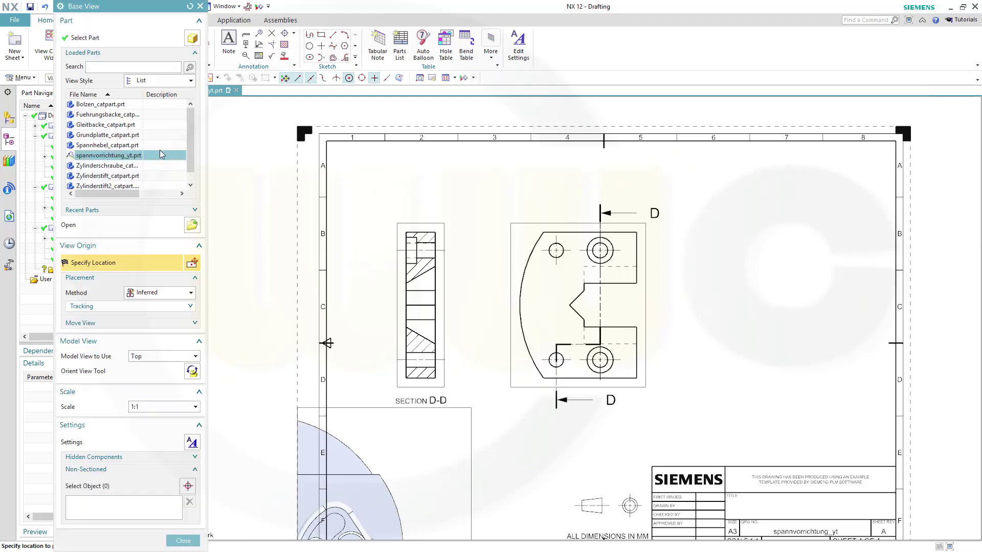
{"action": "left_click", "coordinate": [114, 115]}
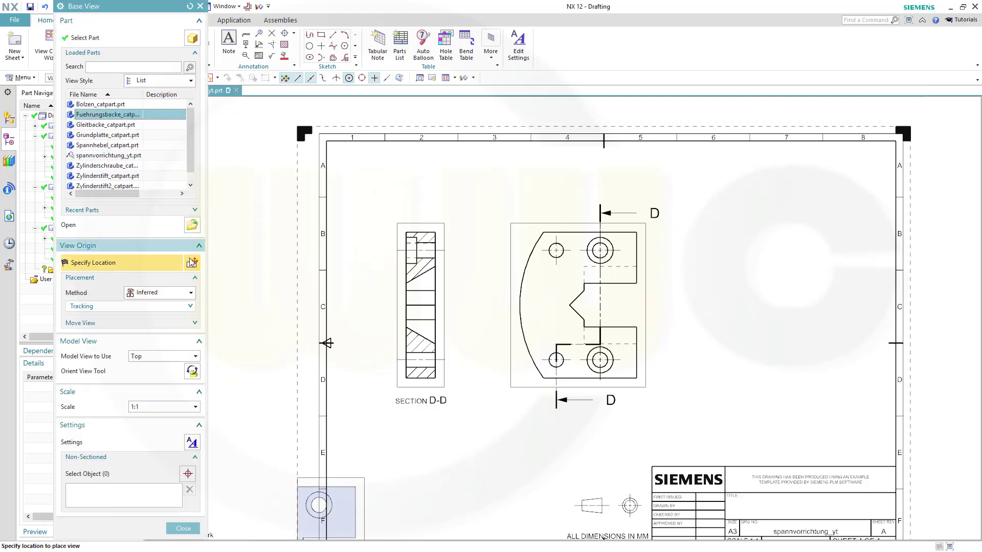
{"action": "left_click", "coordinate": [195, 356]}
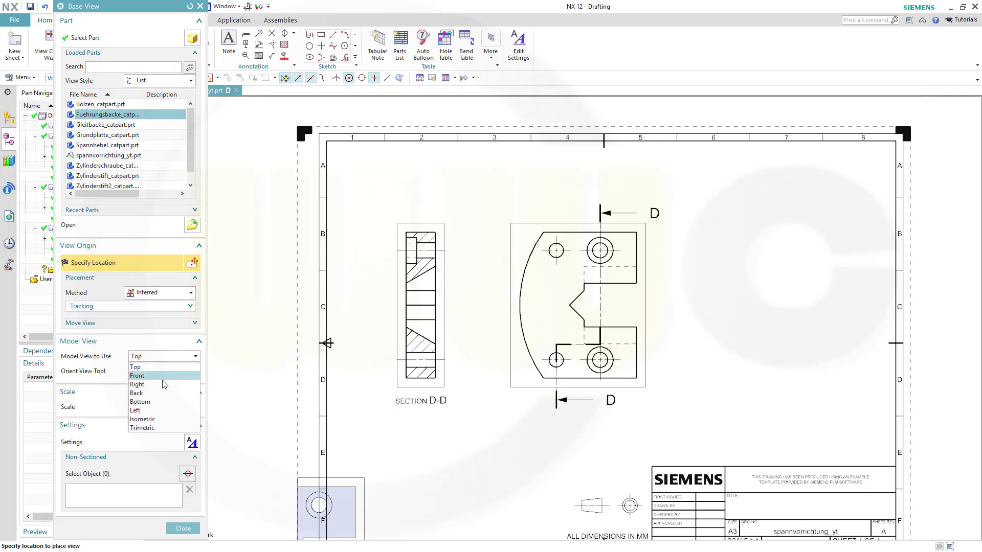
{"action": "left_click", "coordinate": [158, 418]}
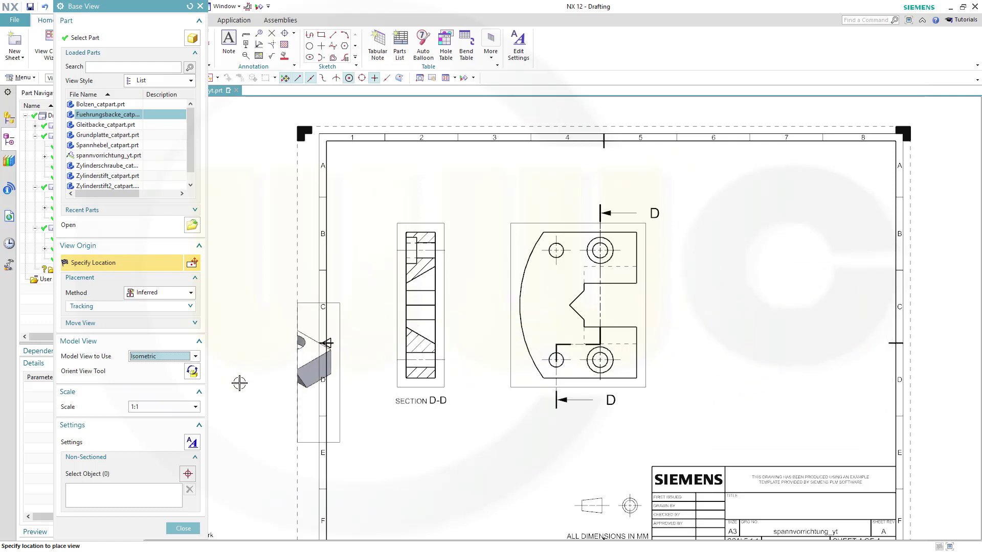
{"action": "left_click", "coordinate": [195, 407]}
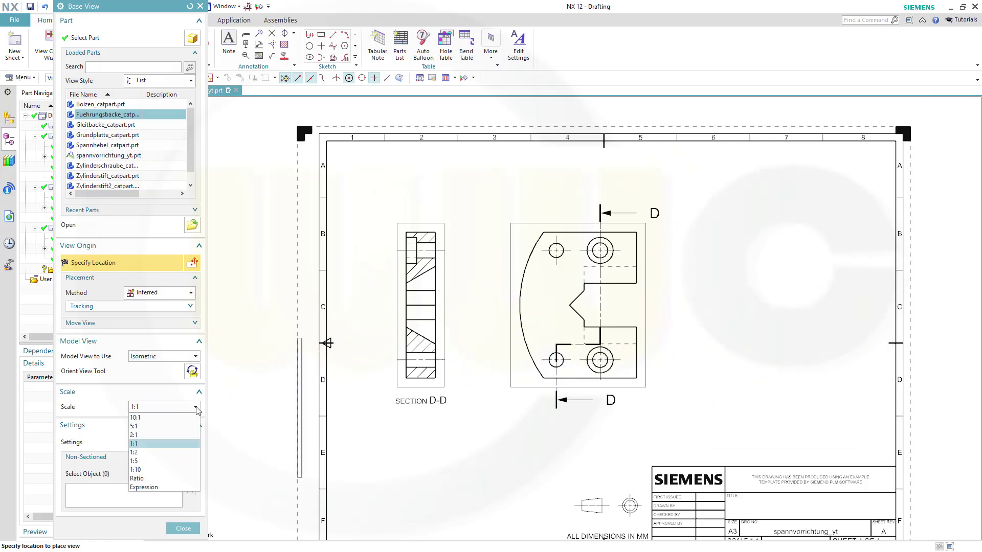
{"action": "left_click", "coordinate": [152, 453]}
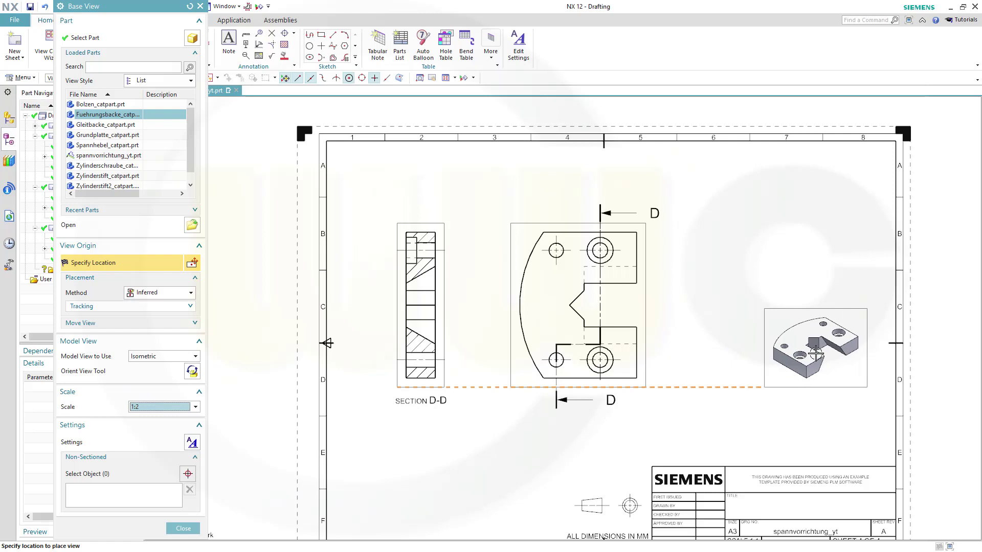
{"action": "left_click", "coordinate": [817, 353]}
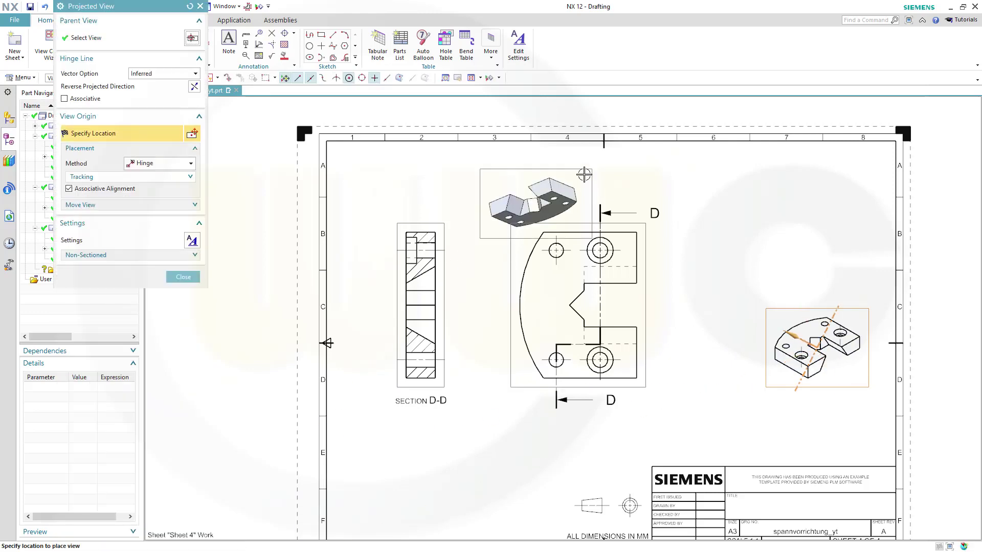
{"action": "left_click", "coordinate": [183, 277]}
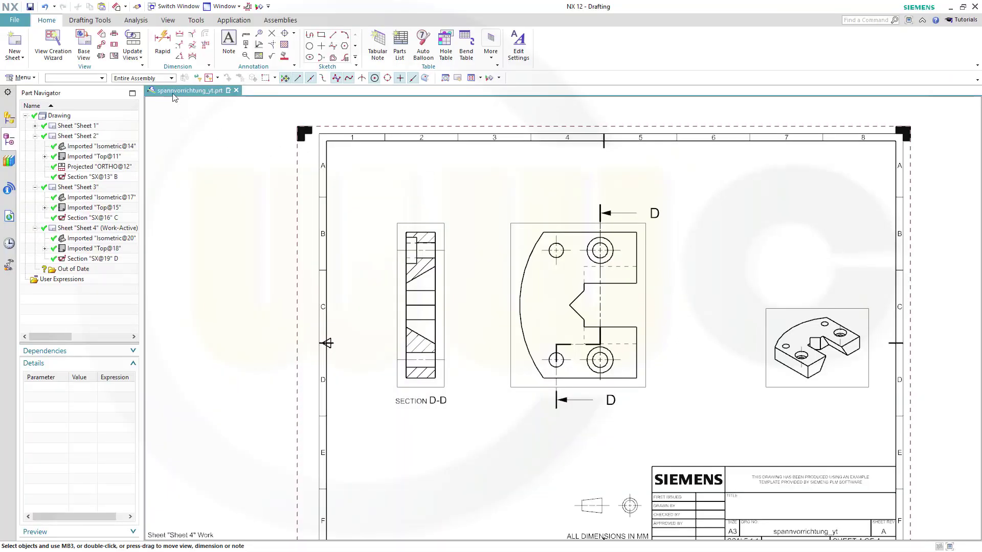
Add horizontal baseline dimensions from the top view's right edge to the upper counterbored hole center, the plain hole center and the left arc.
{"action": "left_click", "coordinate": [180, 35]}
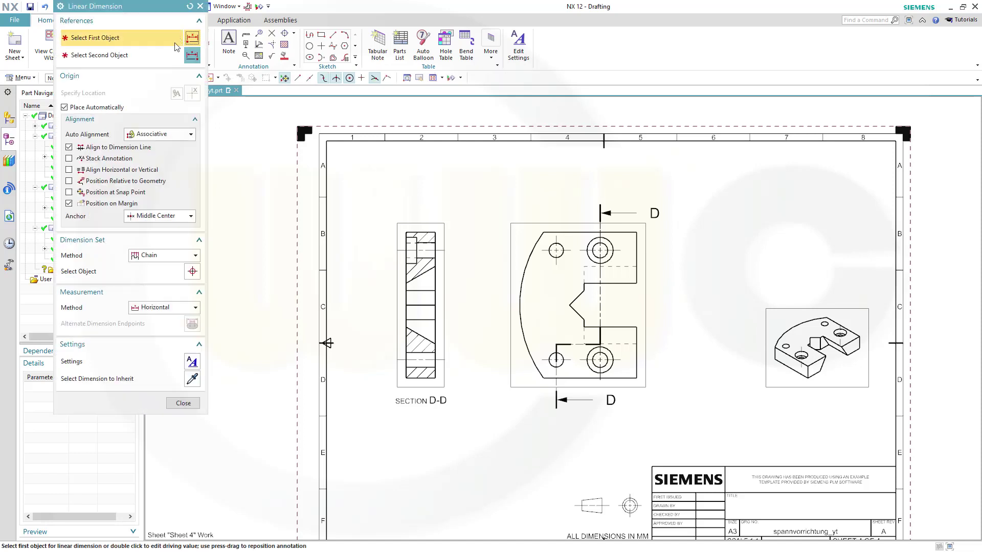
{"action": "left_click", "coordinate": [195, 256]}
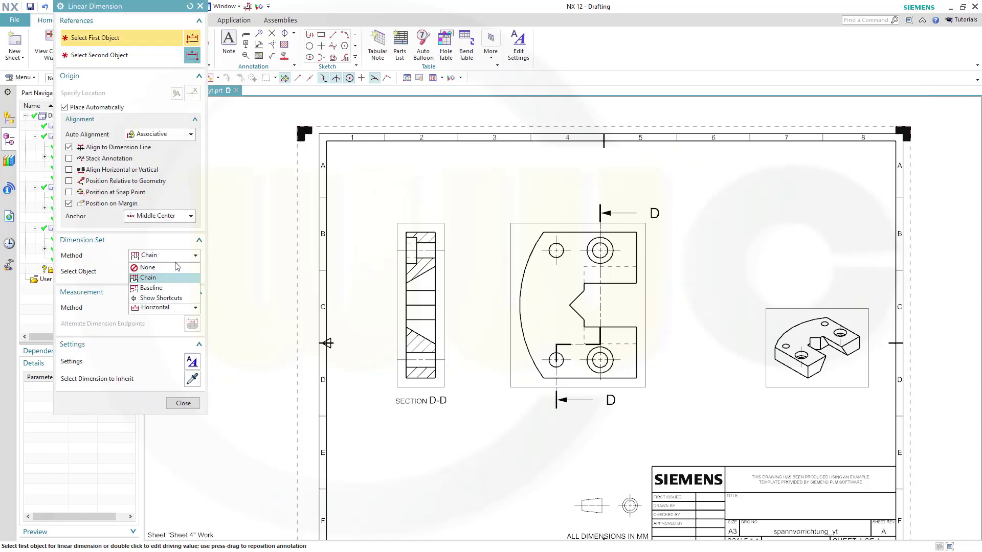
{"action": "left_click", "coordinate": [165, 288]}
{"action": "scroll", "coordinate": [499, 171], "scroll_direction": "up", "scroll_amount": 3}
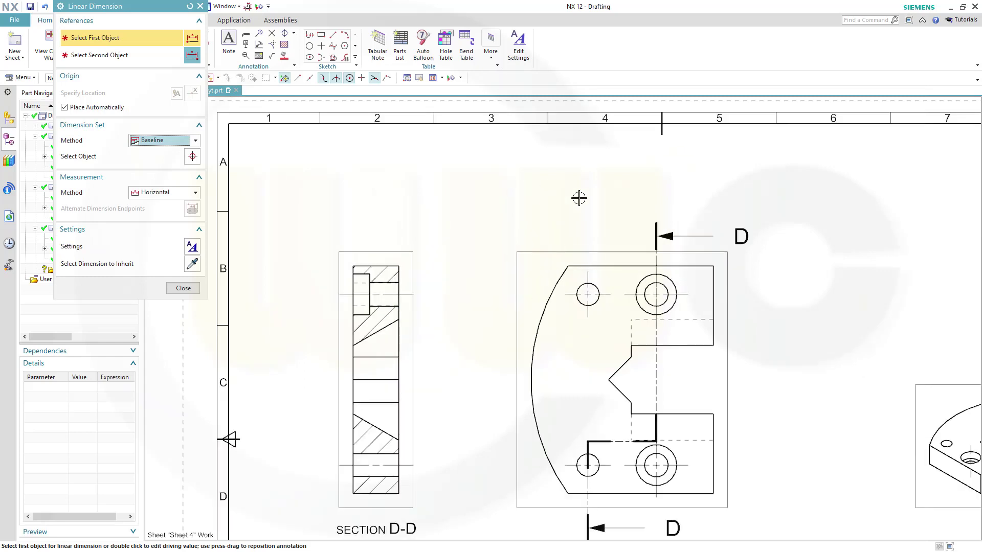
{"action": "scroll", "coordinate": [830, 311], "scroll_direction": "up", "scroll_amount": 1}
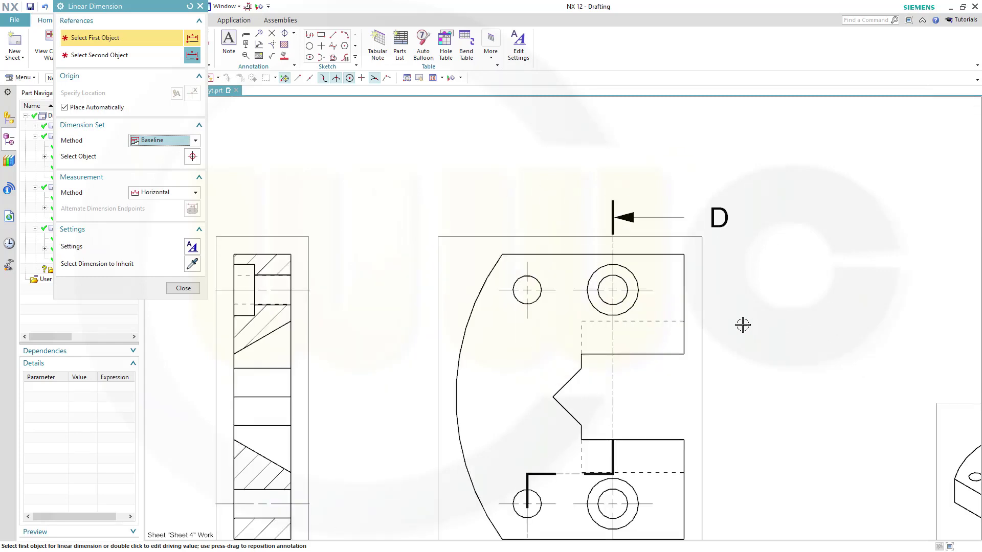
{"action": "left_click", "coordinate": [687, 290]}
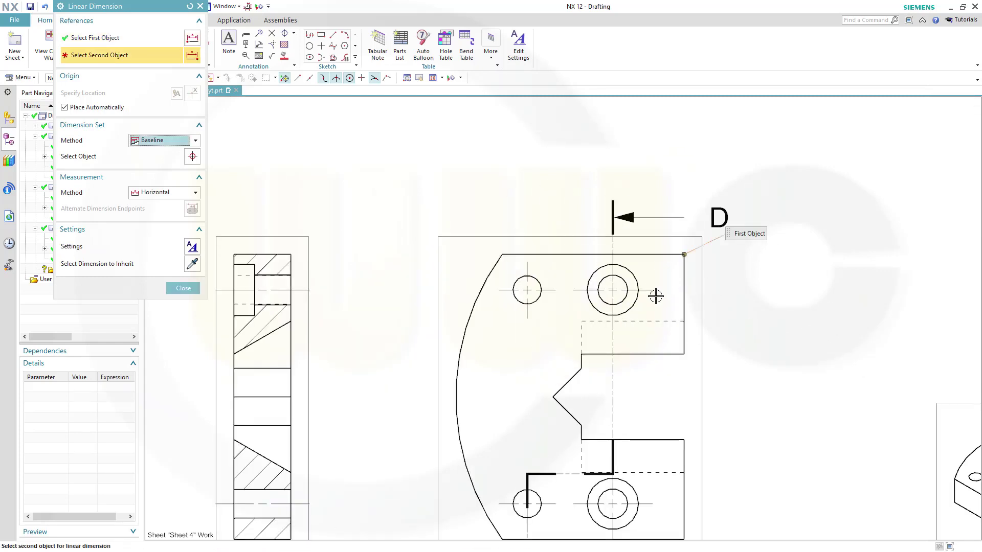
{"action": "left_click", "coordinate": [617, 295]}
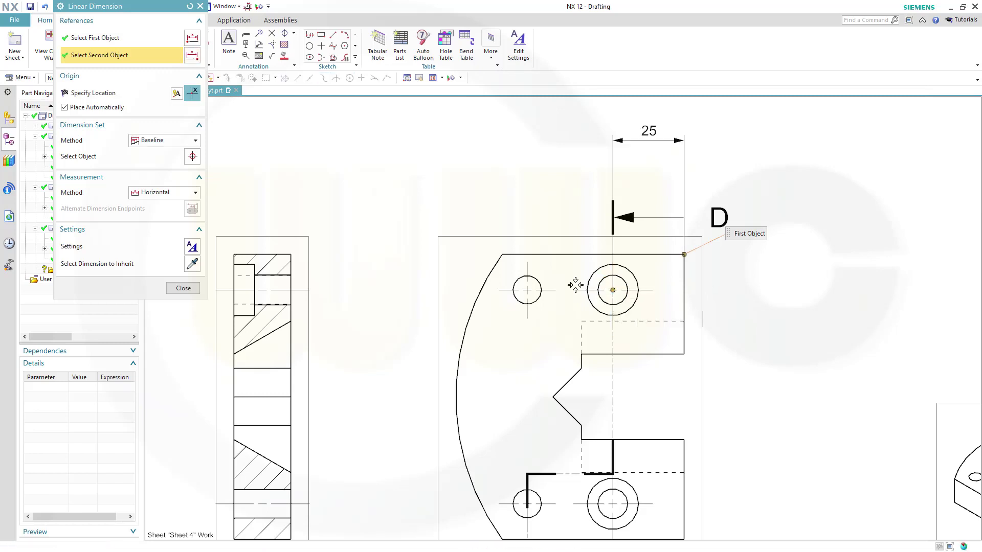
{"action": "scroll", "coordinate": [532, 292], "scroll_direction": "up", "scroll_amount": 1}
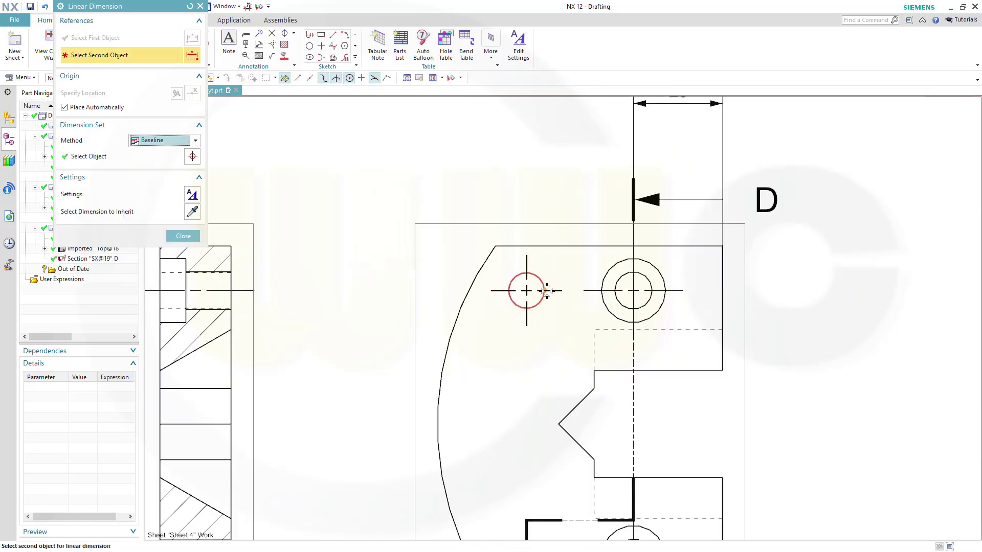
{"action": "left_click", "coordinate": [537, 281]}
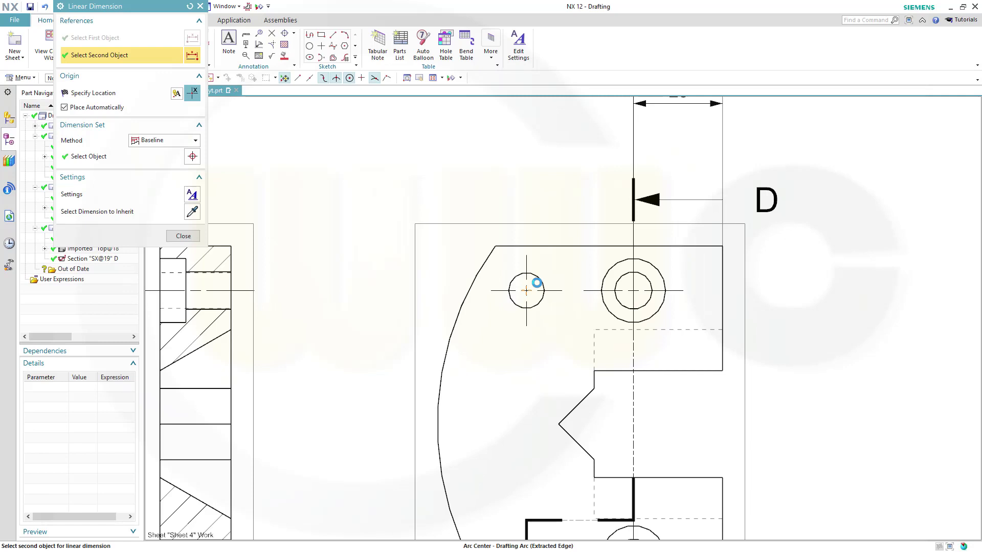
{"action": "left_click", "coordinate": [436, 423]}
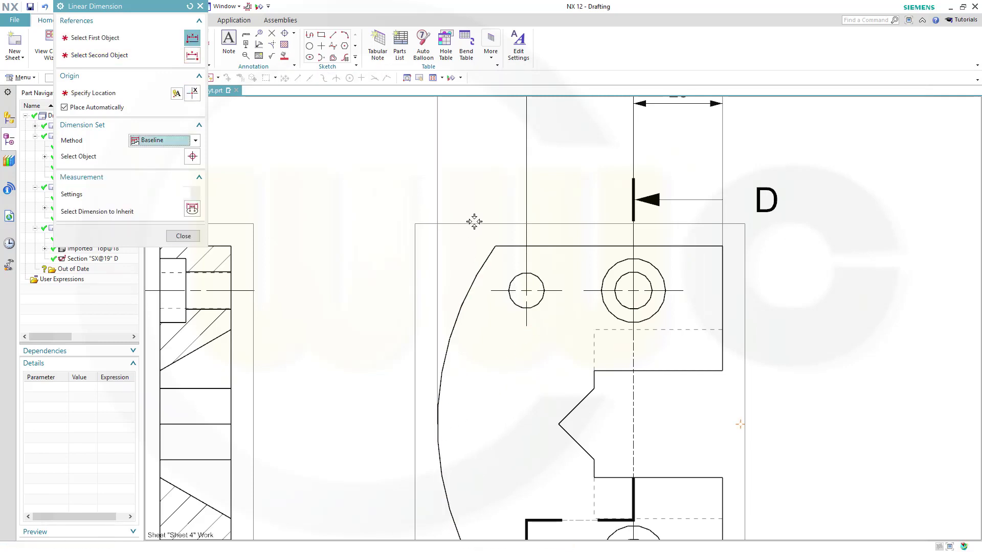
{"action": "scroll", "coordinate": [492, 236], "scroll_direction": "down", "scroll_amount": 1}
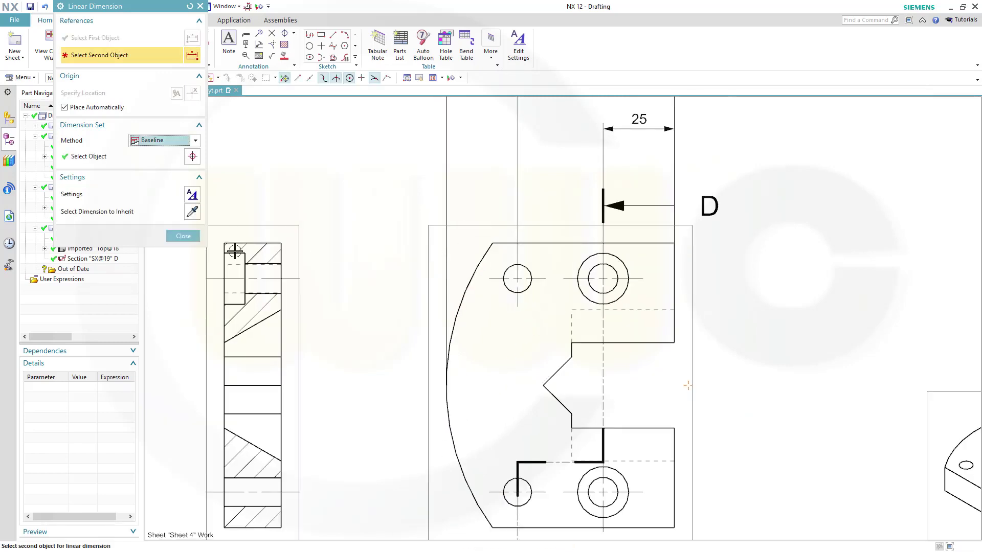
{"action": "left_click", "coordinate": [183, 236]}
Move the baseline dimension set down, closer to the top view's upper edge.
{"action": "scroll", "coordinate": [639, 291], "scroll_direction": "down", "scroll_amount": 1}
{"action": "scroll", "coordinate": [639, 290], "scroll_direction": "down", "scroll_amount": 1}
{"action": "scroll", "coordinate": [665, 276], "scroll_direction": "up", "scroll_amount": 1}
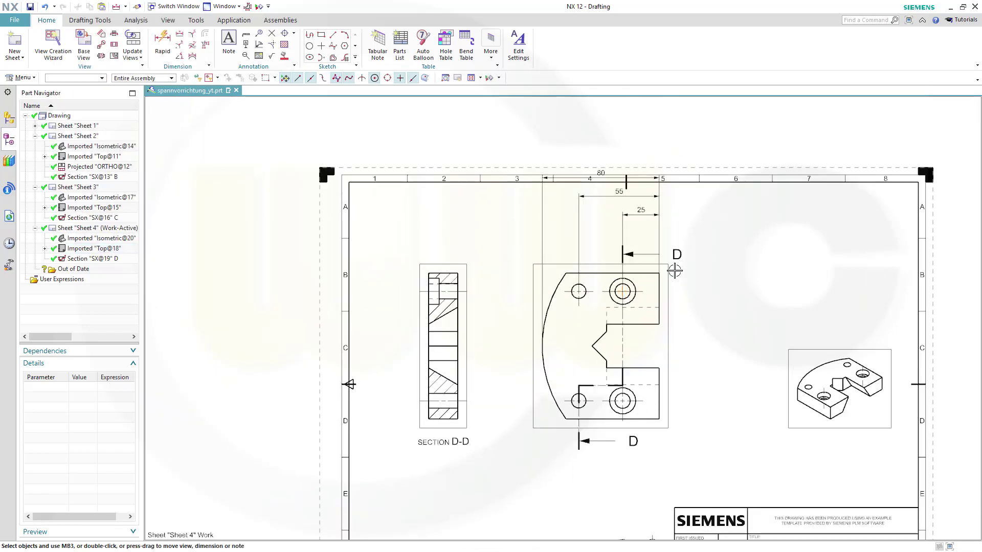
{"action": "left_click_drag", "start_coordinate": [638, 211], "coordinate": [689, 251]}
{"action": "middle_click_drag", "start_coordinate": [711, 328], "coordinate": [756, 282], "text": "shift"}
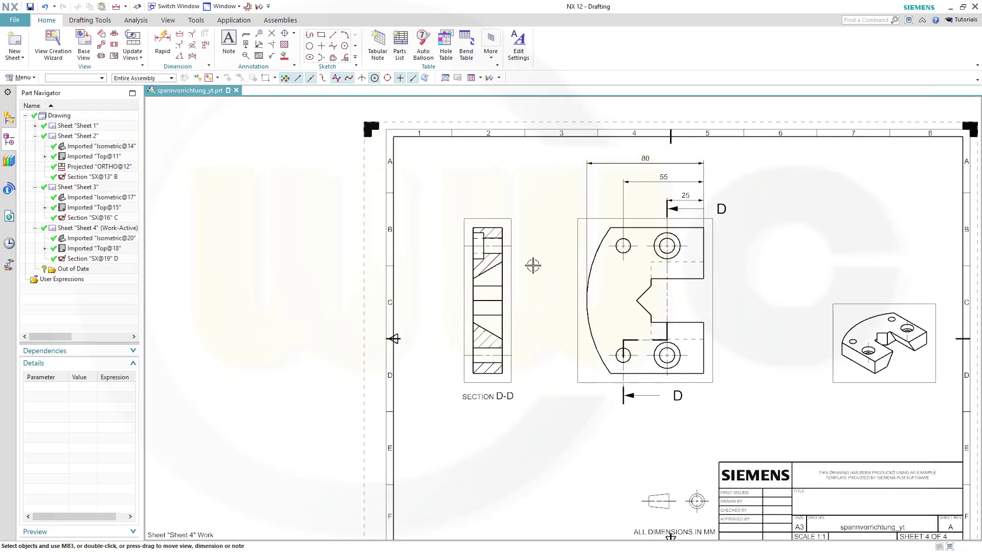
Add horizontal chain dimensions below the top view from its right edge to the notch's short vertical edge and on to the V tip.
{"action": "left_click", "coordinate": [181, 35]}
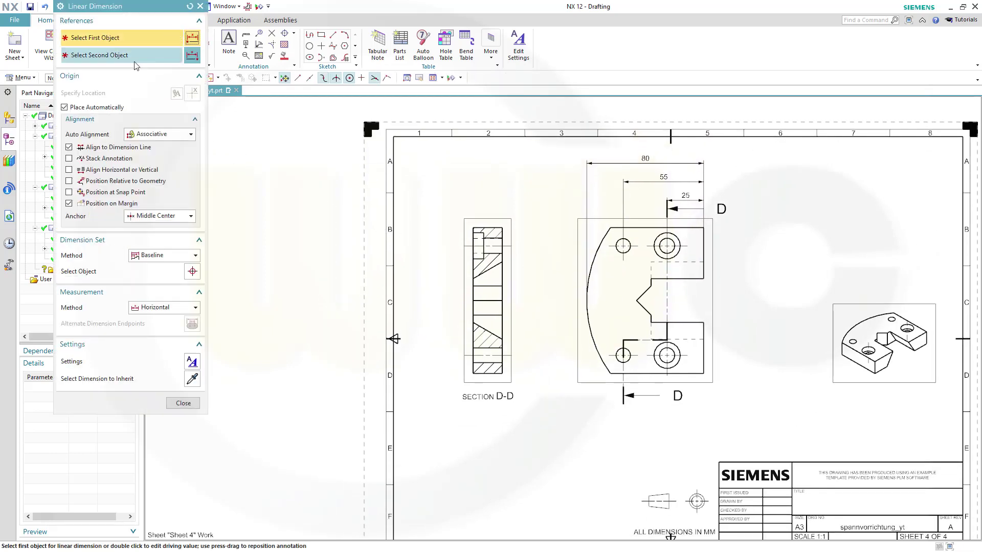
{"action": "left_click", "coordinate": [194, 255]}
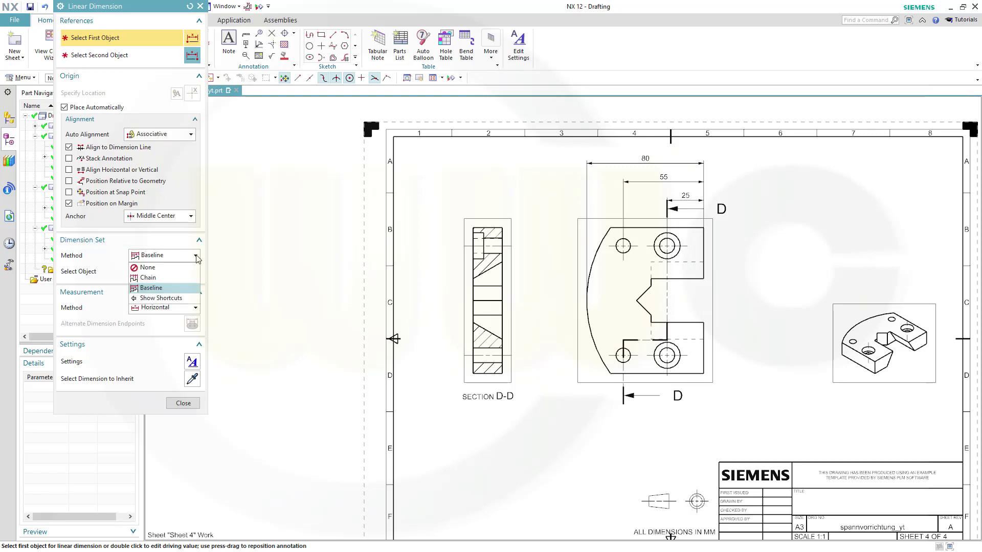
{"action": "left_click", "coordinate": [148, 277]}
{"action": "scroll", "coordinate": [717, 410], "scroll_direction": "up", "scroll_amount": 2}
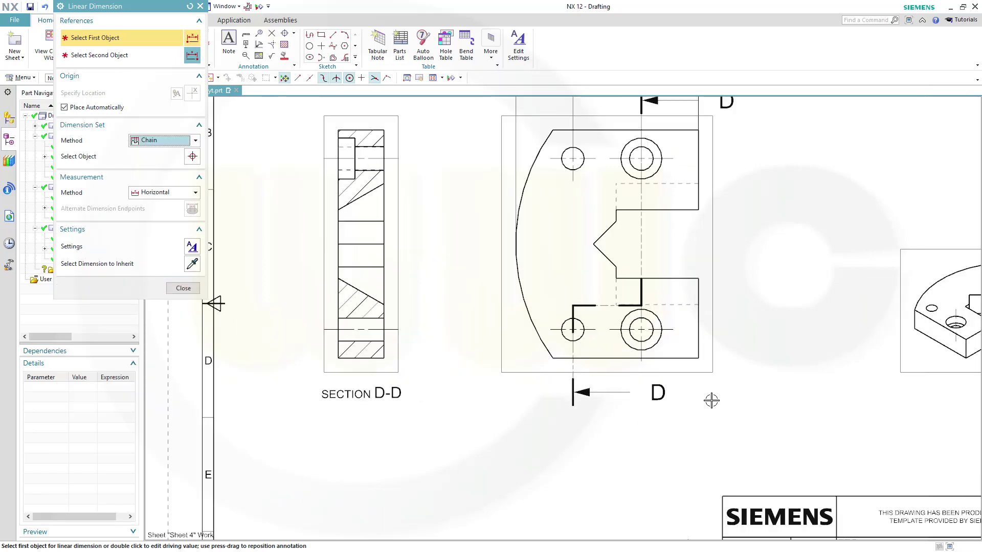
{"action": "scroll", "coordinate": [702, 396], "scroll_direction": "up", "scroll_amount": 2}
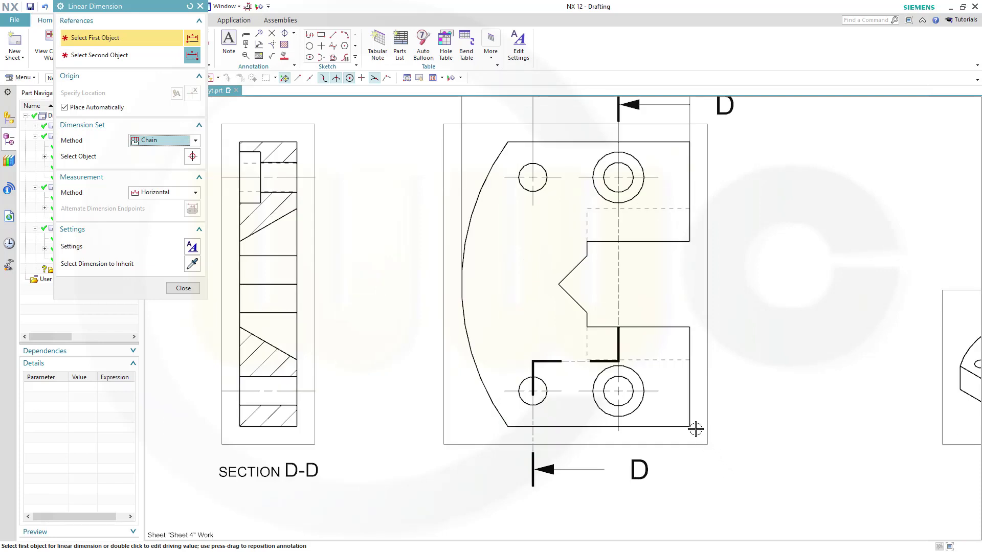
{"action": "left_click", "coordinate": [689, 397]}
{"action": "scroll", "coordinate": [583, 317], "scroll_direction": "up", "scroll_amount": 4}
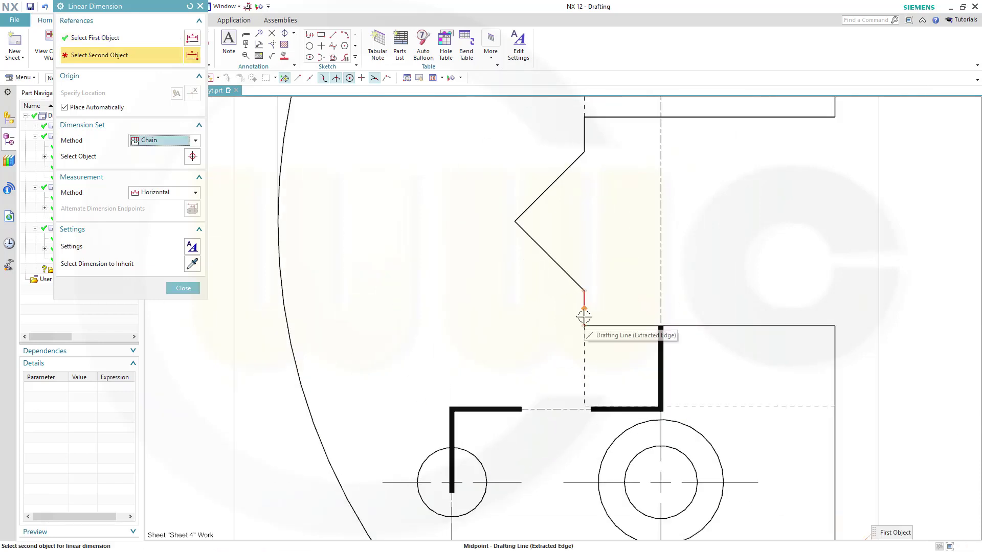
{"action": "left_click", "coordinate": [583, 317]}
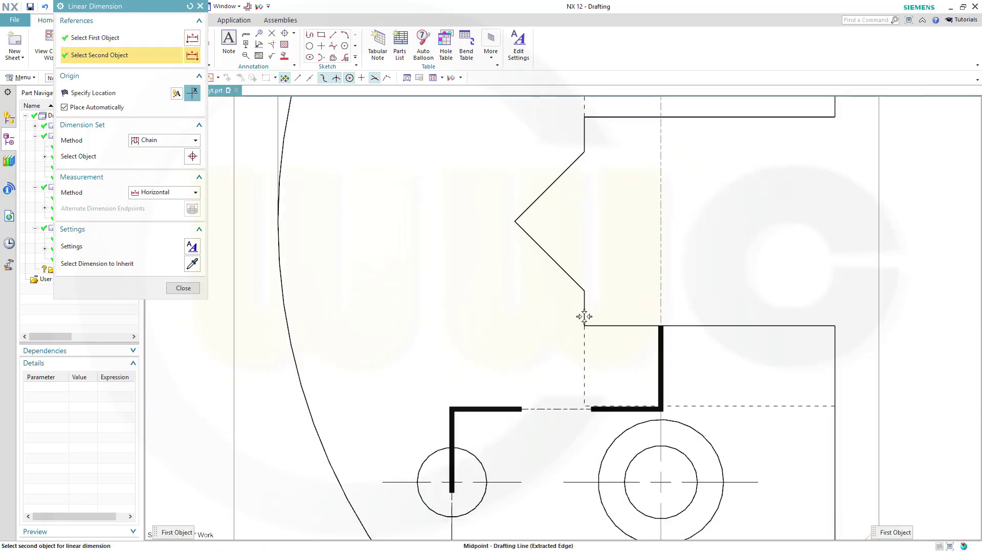
{"action": "left_click", "coordinate": [510, 221]}
{"action": "scroll", "coordinate": [388, 315], "scroll_direction": "down", "scroll_amount": 2}
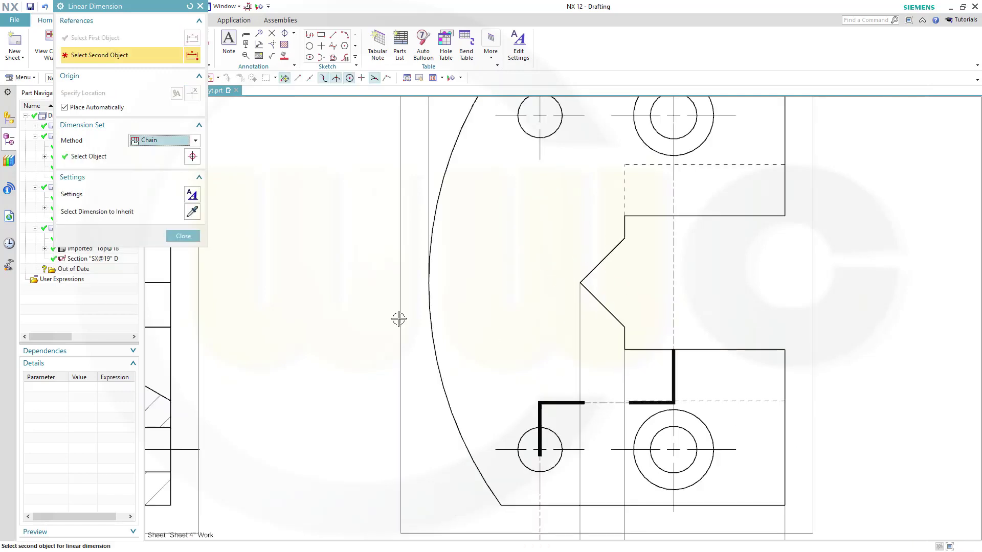
{"action": "left_click", "coordinate": [183, 236]}
Move the chain dimension set up closer to the top view and center the V depth's dimension text between its arrows.
{"action": "scroll", "coordinate": [354, 293], "scroll_direction": "up", "scroll_amount": 2}
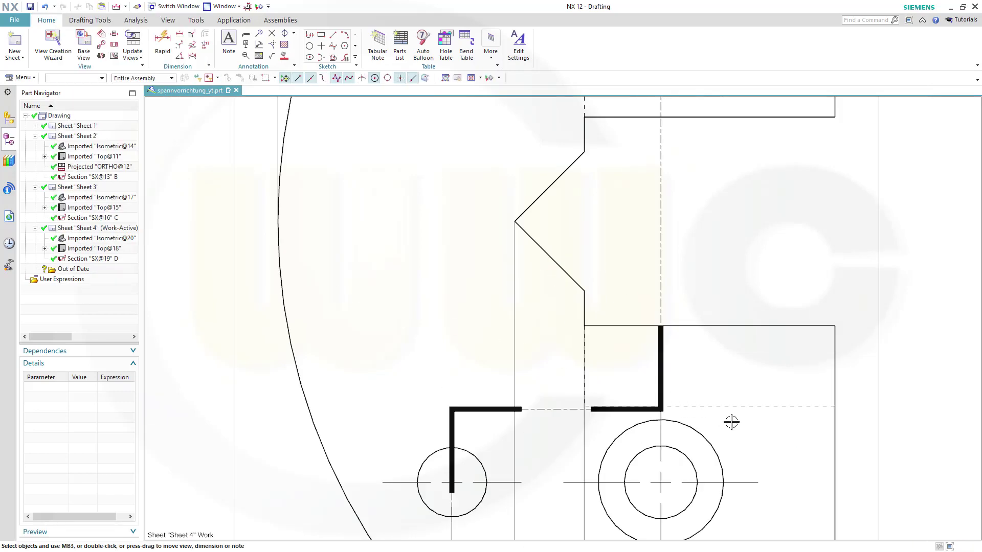
{"action": "scroll", "coordinate": [741, 388], "scroll_direction": "down", "scroll_amount": 3}
{"action": "scroll", "coordinate": [750, 352], "scroll_direction": "down", "scroll_amount": 1}
{"action": "mouse_move", "coordinate": [760, 436]}
{"action": "middle_mouse_down"}
{"action": "mouse_move", "coordinate": [697, 412]}
{"action": "mouse_move", "coordinate": [644, 409]}
{"action": "middle_mouse_up"}
{"action": "left_click_drag", "start_coordinate": [622, 400], "coordinate": [625, 370]}
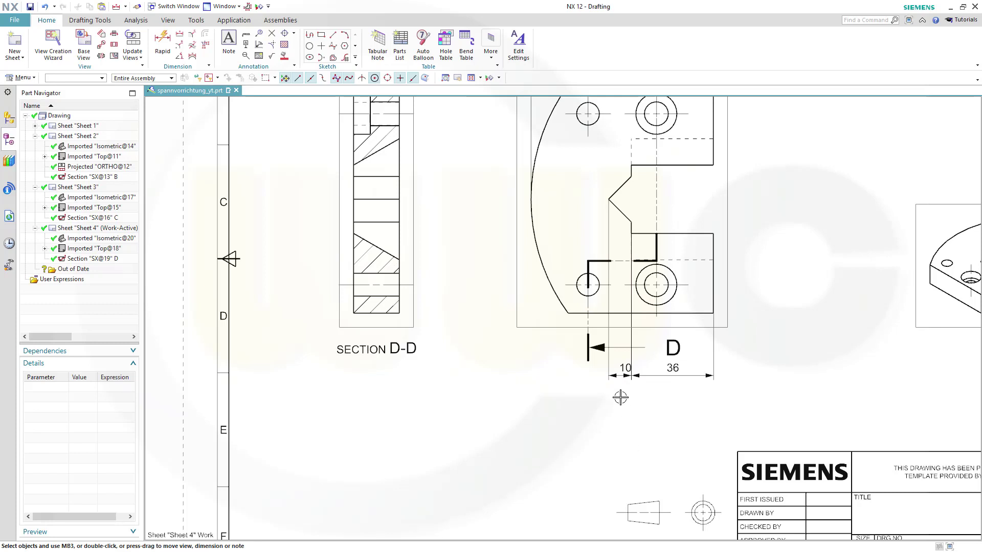
{"action": "left_click", "coordinate": [620, 368]}
{"action": "middle_click_drag", "start_coordinate": [650, 421], "coordinate": [658, 487], "text": "shift"}
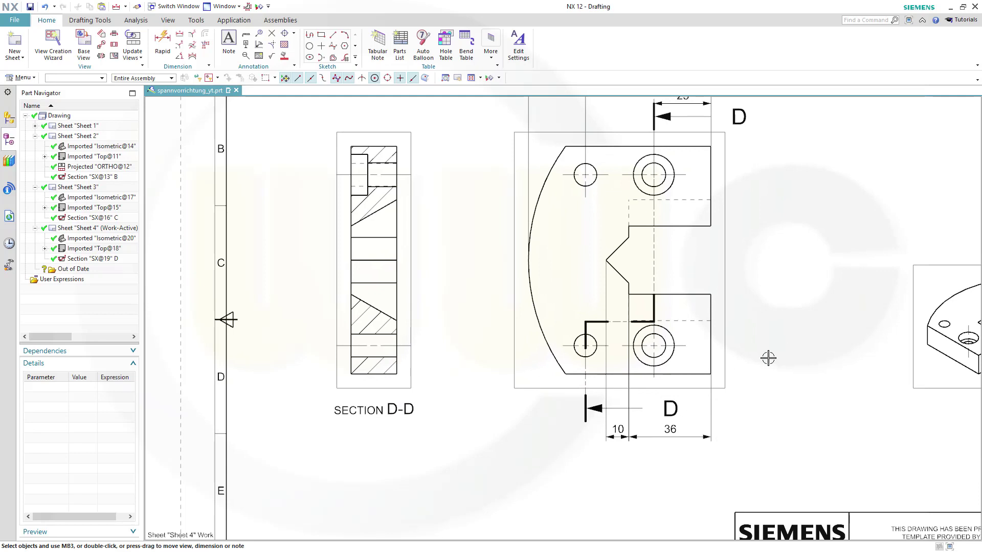
Add a vertical Rapid dimension for the notch opening between its two horizontal edges, placed to the right of the top view.
{"action": "left_click", "coordinate": [163, 44]}
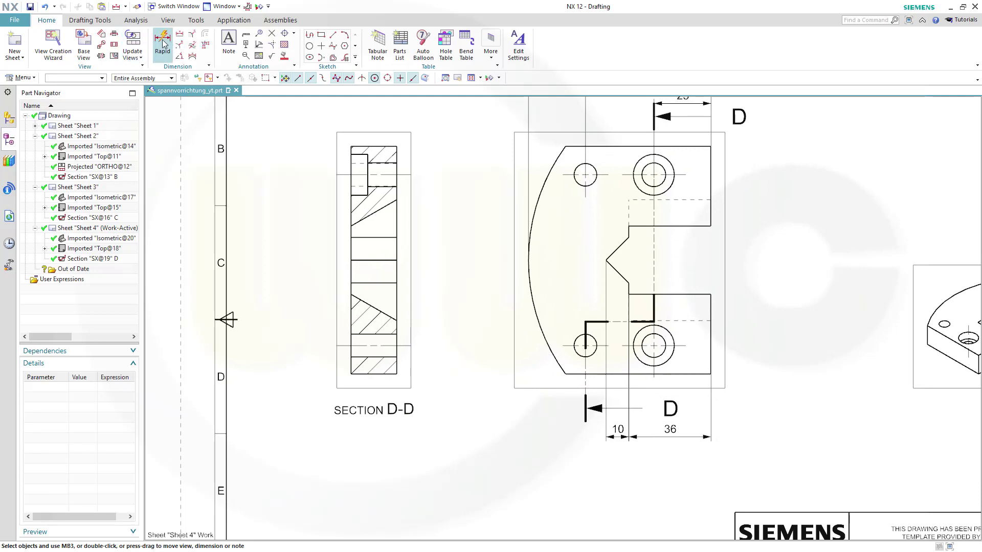
{"action": "mouse_move", "coordinate": [791, 309]}
{"action": "middle_mouse_down", "text": "shift"}
{"action": "mouse_move", "coordinate": [760, 408]}
{"action": "mouse_move", "coordinate": [753, 388]}
{"action": "middle_mouse_up", "text": "shift"}
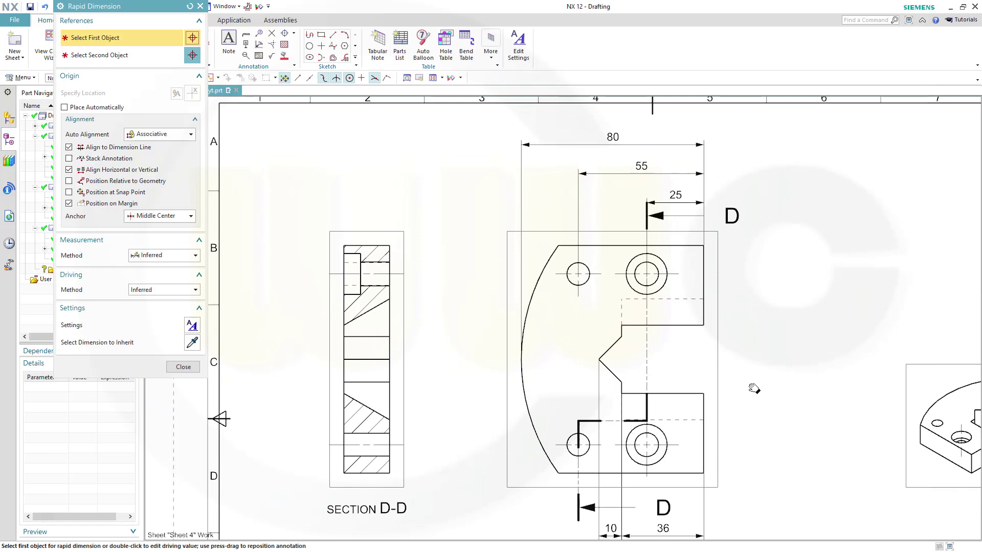
{"action": "left_click", "coordinate": [686, 328]}
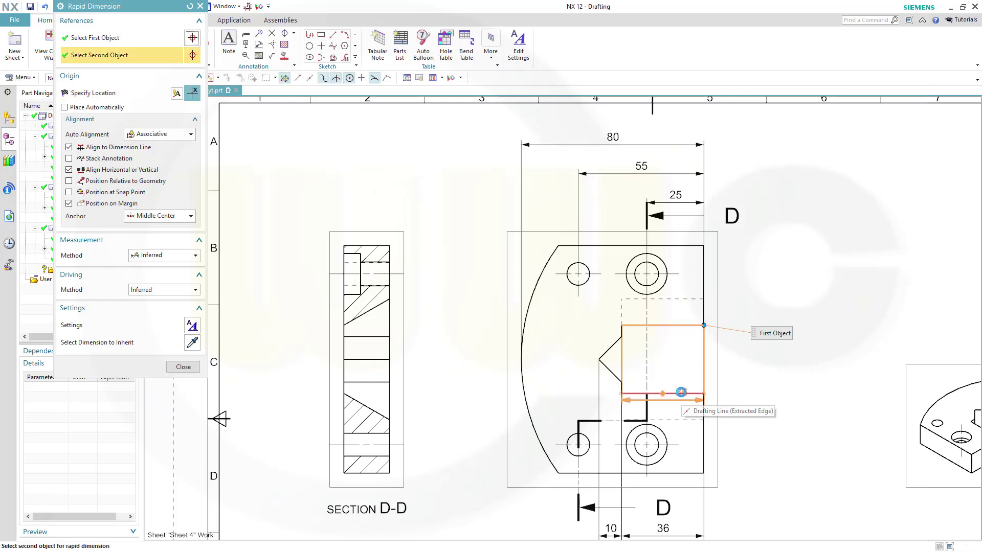
{"action": "left_click", "coordinate": [681, 392]}
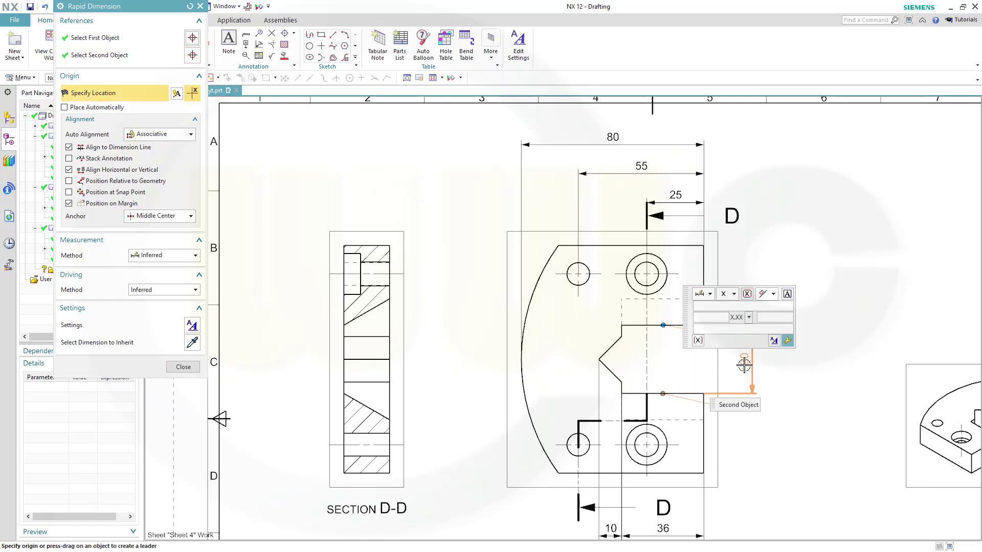
{"action": "left_click", "coordinate": [752, 368]}
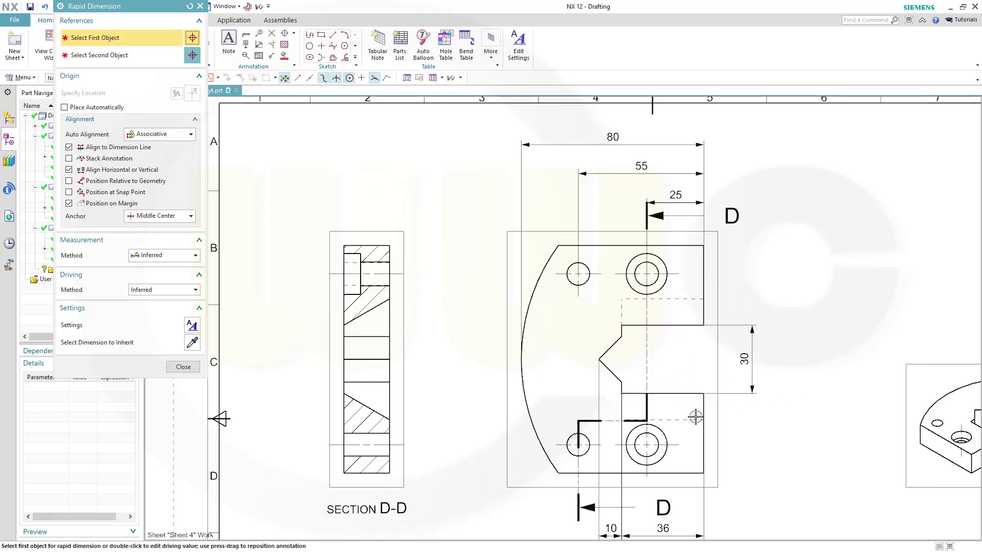
Add the overall height dimension between the top view's lower and upper edges, placed outside the notch opening dimension.
{"action": "left_click", "coordinate": [683, 474]}
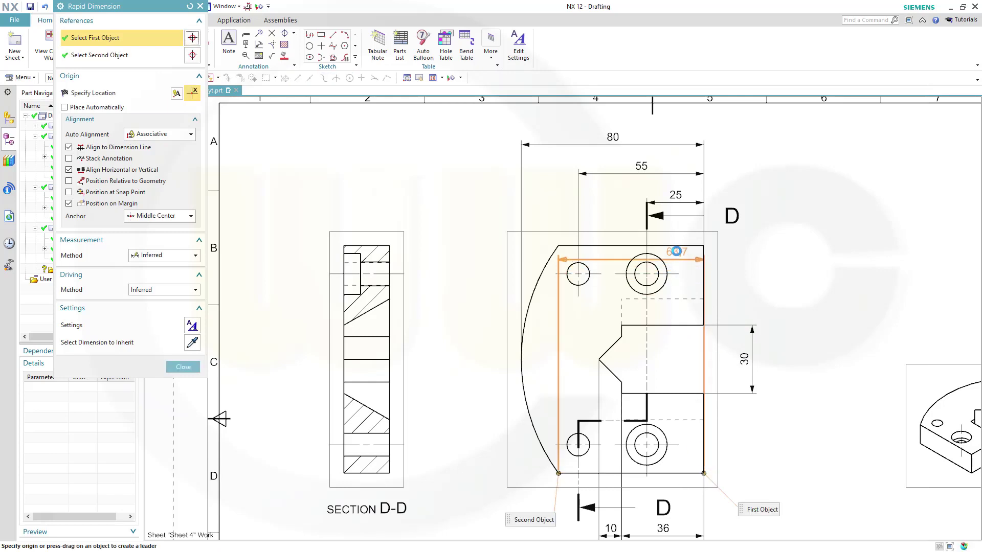
{"action": "left_click", "coordinate": [676, 246]}
{"action": "left_click", "coordinate": [773, 356]}
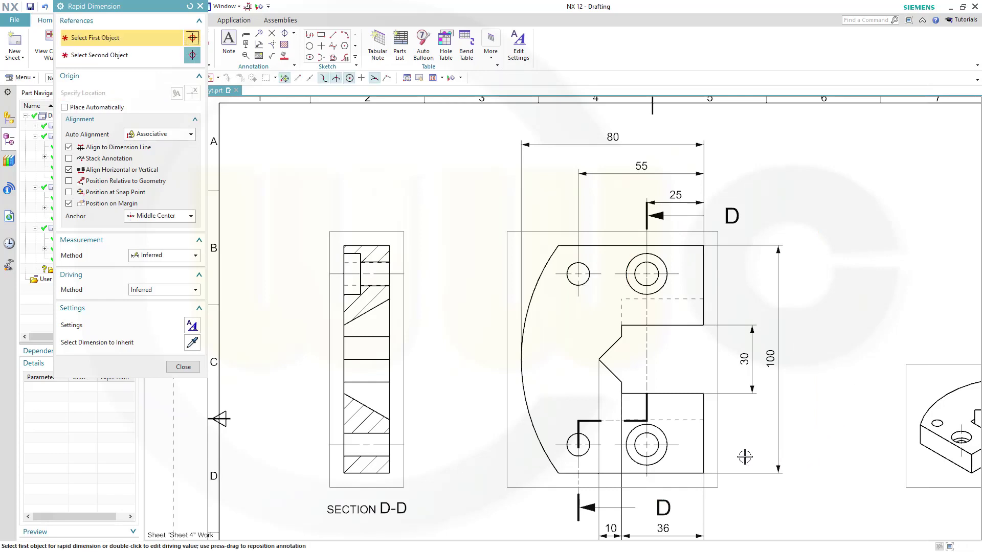
Dimension the vertical spacing of the two plain holes to the left of the top view, and add a radius dimension inside the left arc.
{"action": "scroll", "coordinate": [711, 503], "scroll_direction": "up", "scroll_amount": 2}
{"action": "scroll", "coordinate": [537, 460], "scroll_direction": "up", "scroll_amount": 2}
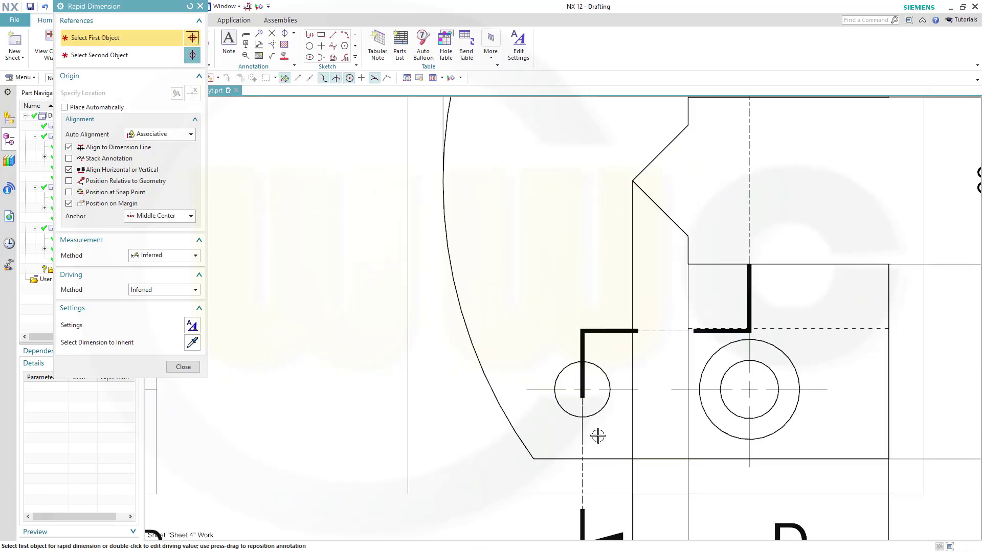
{"action": "left_click", "coordinate": [600, 404]}
{"action": "scroll", "coordinate": [559, 205], "scroll_direction": "down", "scroll_amount": 3}
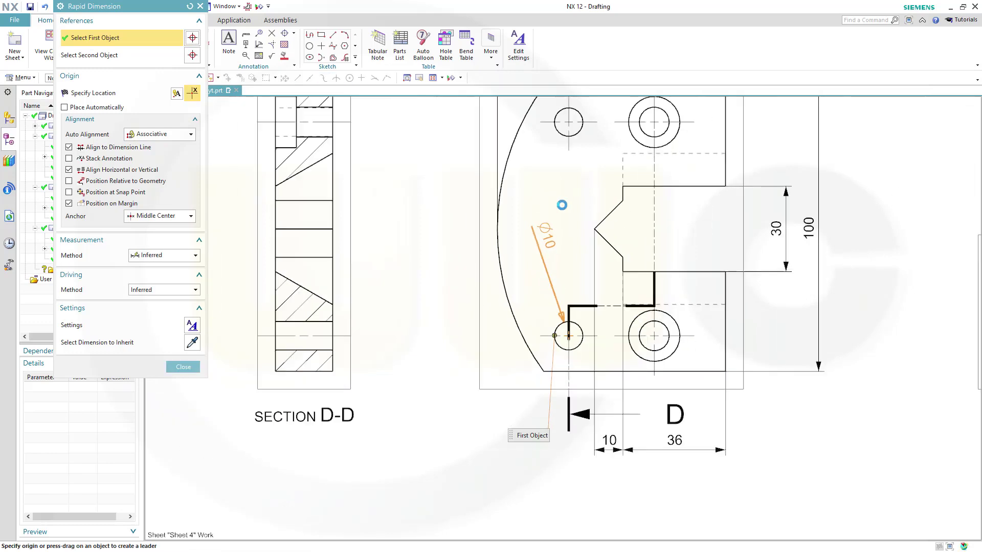
{"action": "scroll", "coordinate": [601, 310], "scroll_direction": "up", "scroll_amount": 2}
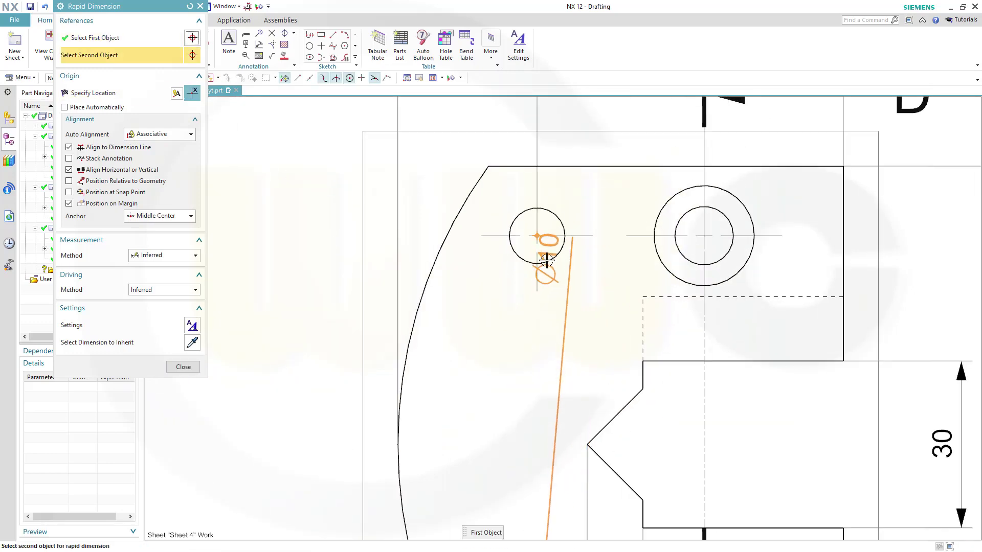
{"action": "left_click", "coordinate": [505, 268]}
{"action": "scroll", "coordinate": [510, 368], "scroll_direction": "down", "scroll_amount": 3}
{"action": "scroll", "coordinate": [559, 292], "scroll_direction": "up", "scroll_amount": 2}
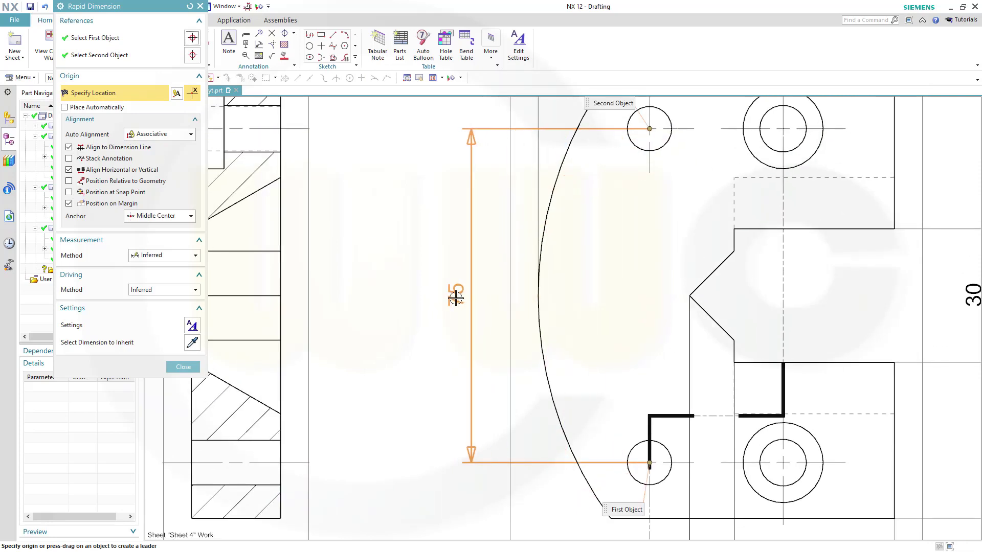
{"action": "left_click", "coordinate": [455, 293]}
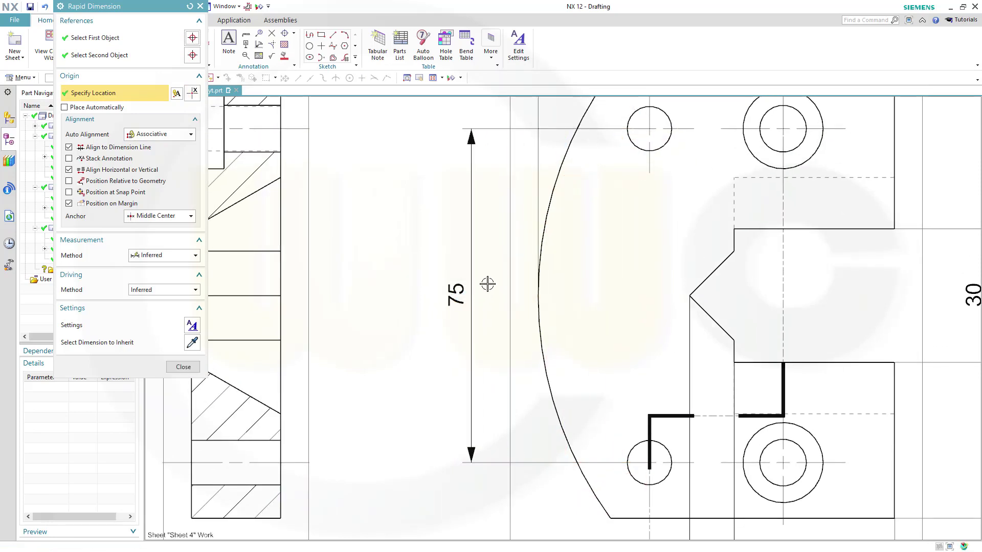
{"action": "left_click", "coordinate": [553, 193]}
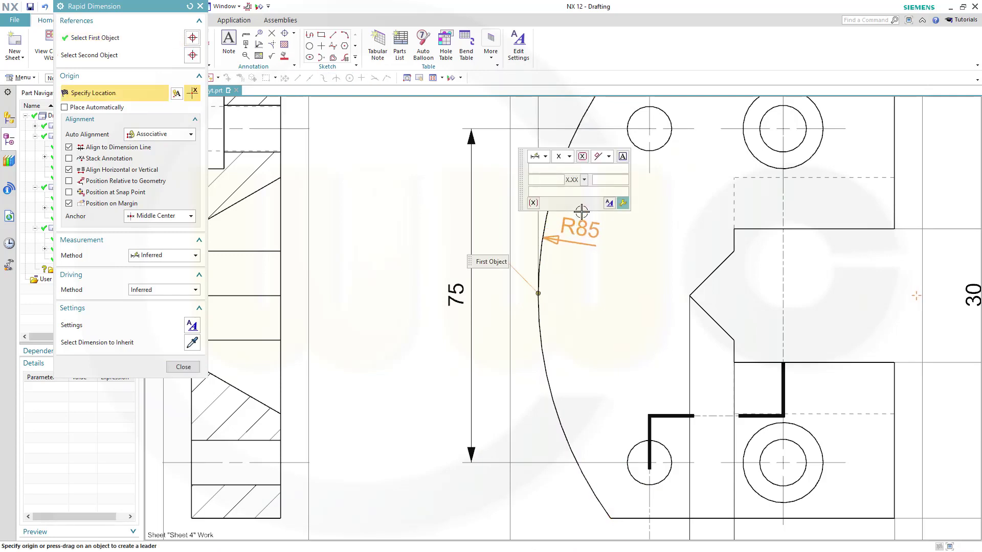
{"action": "left_click", "coordinate": [581, 210]}
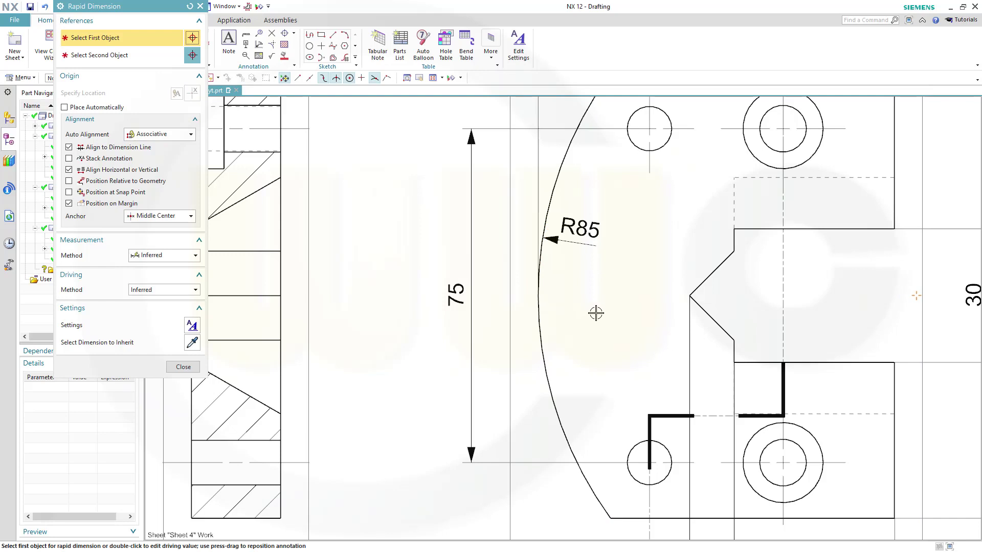
Add an angular dimension between the two sloped V edges, placed left of the V tip and aligned with the hole spacing dimension text.
{"action": "scroll", "coordinate": [596, 312], "scroll_direction": "down", "scroll_amount": 2}
{"action": "scroll", "coordinate": [738, 332], "scroll_direction": "up", "scroll_amount": 2}
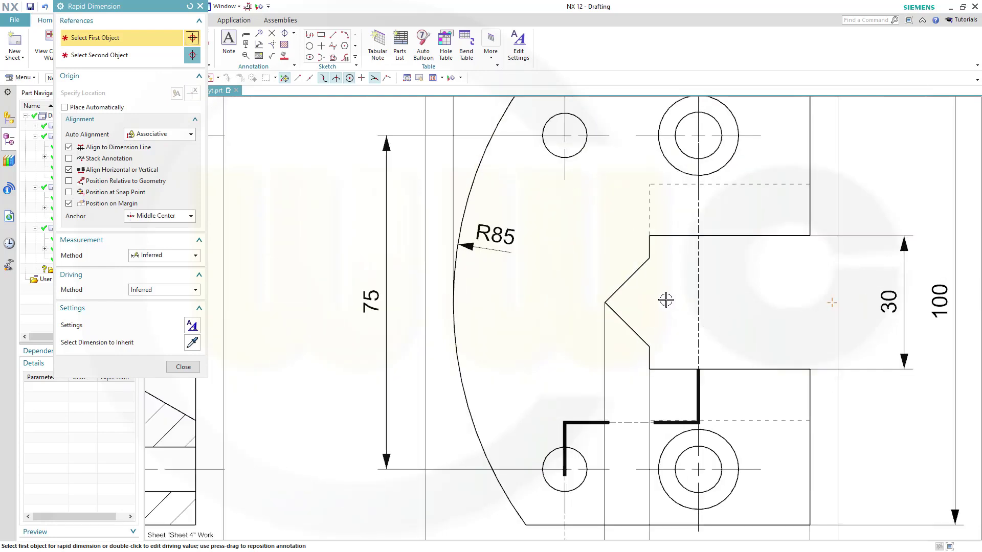
{"action": "left_click", "coordinate": [638, 272]}
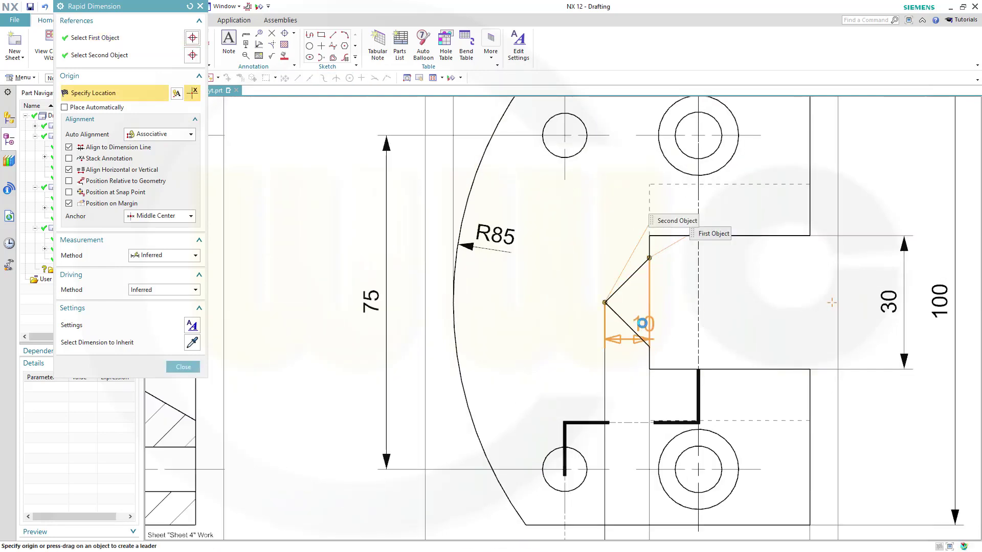
{"action": "left_click", "coordinate": [633, 332]}
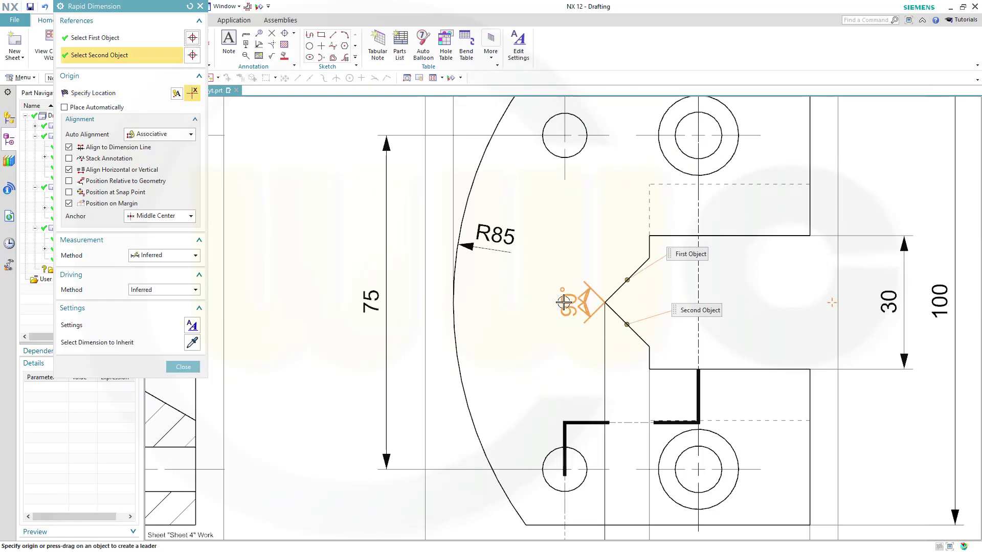
{"action": "mouse_move", "coordinate": [548, 302]}
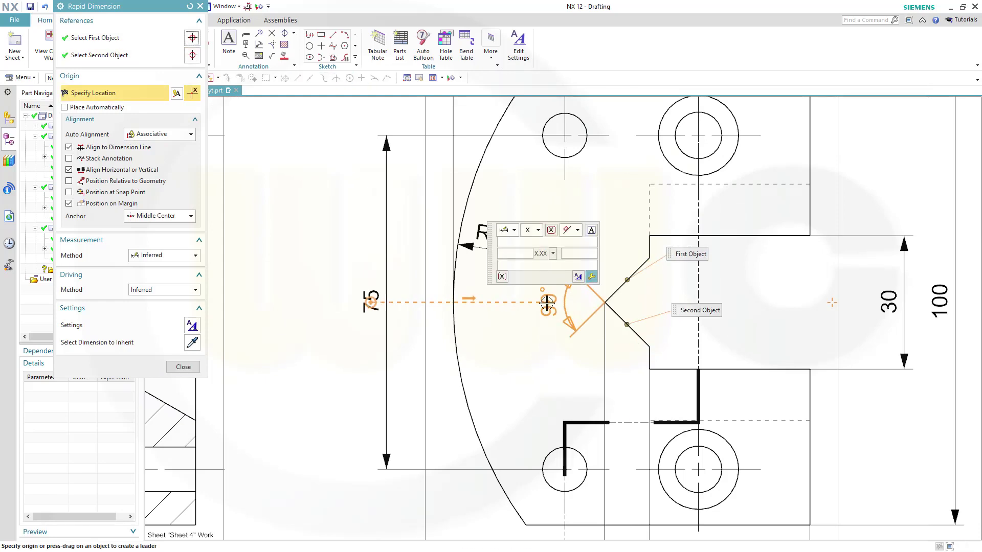
{"action": "left_click", "coordinate": [553, 302]}
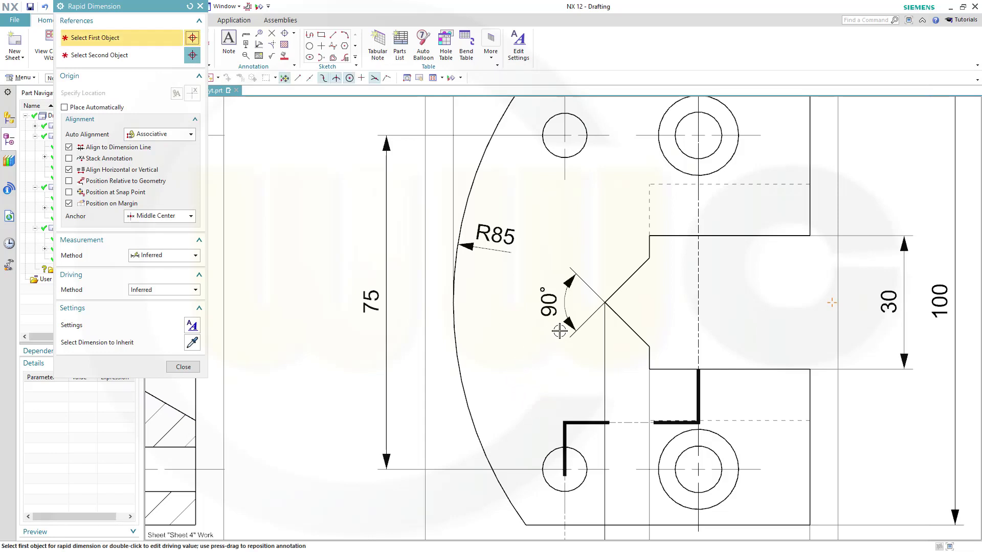
{"action": "scroll", "coordinate": [583, 339], "scroll_direction": "down", "scroll_amount": 3}
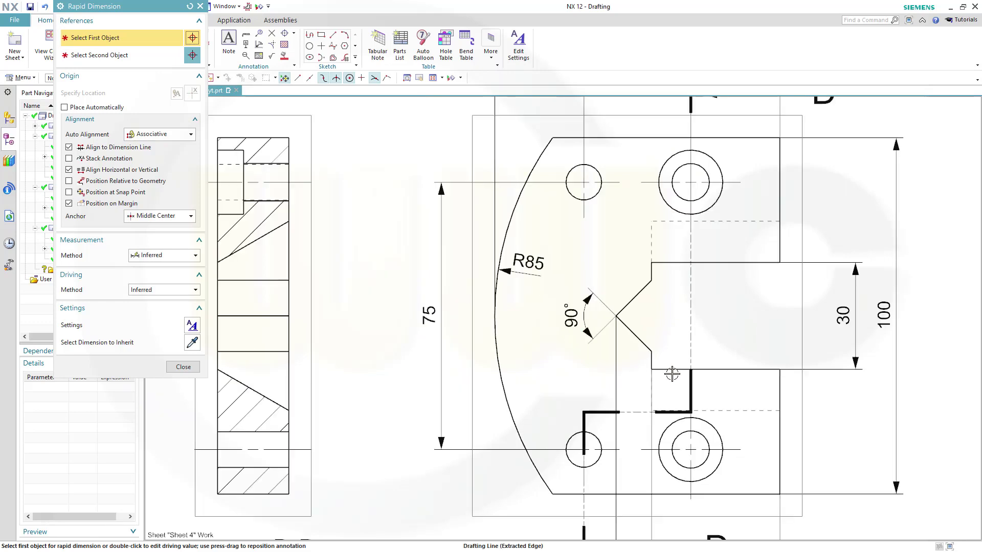
{"action": "scroll", "coordinate": [676, 378], "scroll_direction": "up", "scroll_amount": 1}
{"action": "scroll", "coordinate": [518, 395], "scroll_direction": "down", "scroll_amount": 1}
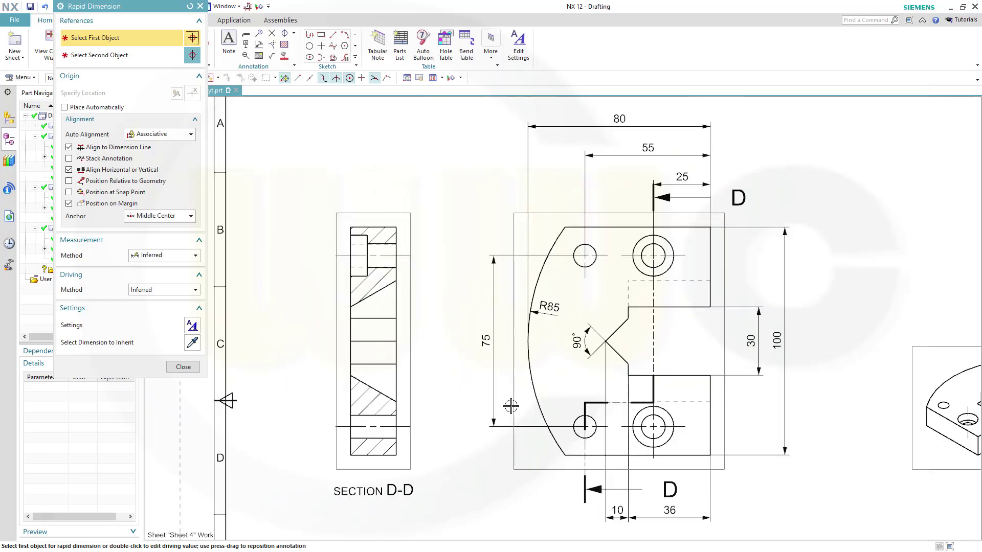
{"action": "middle_click_drag", "start_coordinate": [512, 406], "coordinate": [638, 377], "text": "shift"}
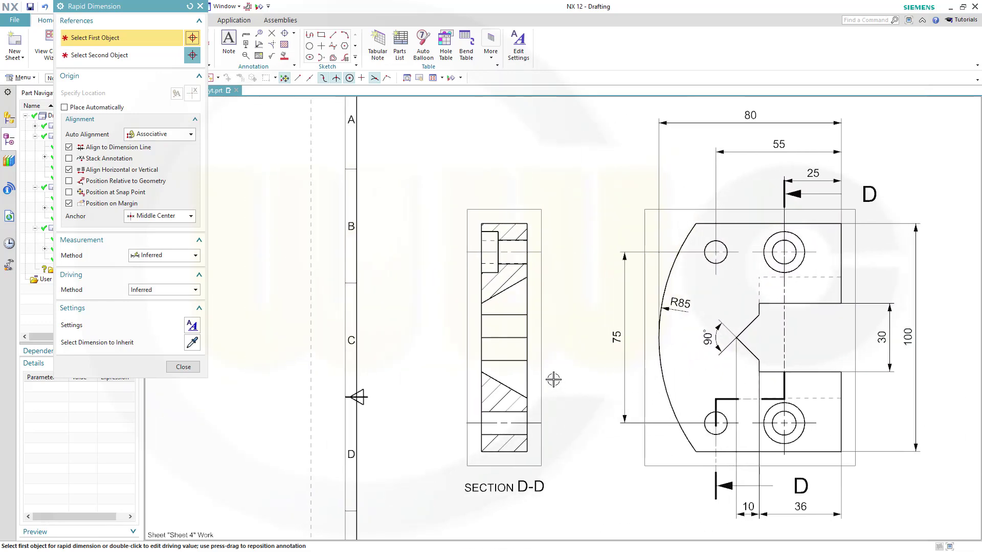
{"action": "scroll", "coordinate": [553, 380], "scroll_direction": "up", "scroll_amount": 1}
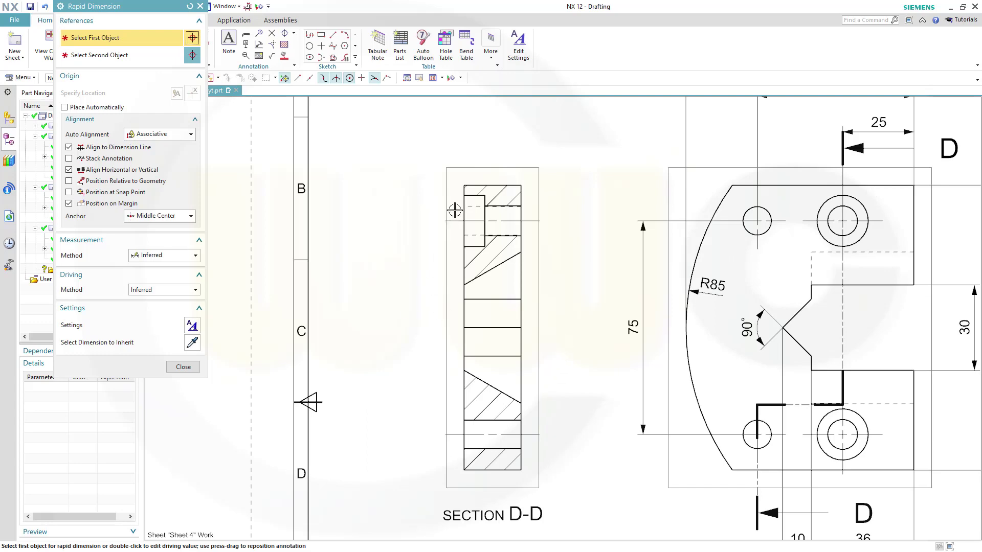
{"action": "left_click", "coordinate": [183, 367]}
Move the SECTION D-D label from below the section view to above it.
{"action": "scroll", "coordinate": [420, 215], "scroll_direction": "up", "scroll_amount": 2}
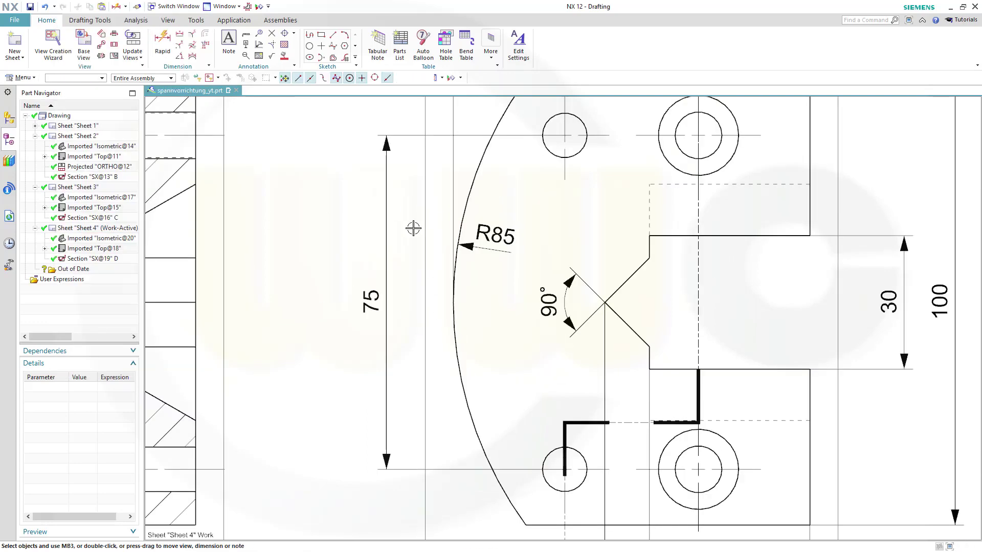
{"action": "scroll", "coordinate": [394, 333], "scroll_direction": "down", "scroll_amount": 2}
{"action": "scroll", "coordinate": [356, 290], "scroll_direction": "down", "scroll_amount": 2}
{"action": "scroll", "coordinate": [357, 289], "scroll_direction": "up", "scroll_amount": 1}
{"action": "middle_click_drag", "start_coordinate": [356, 290], "coordinate": [574, 366]}
{"action": "left_click", "coordinate": [540, 294]}
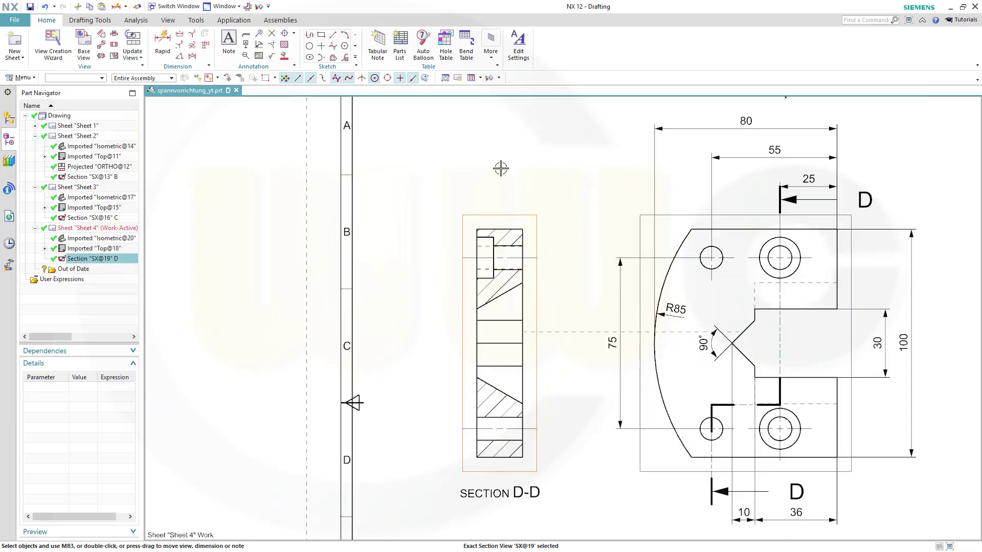
{"action": "key", "text": "Escape"}
{"action": "left_click_drag", "start_coordinate": [496, 492], "coordinate": [530, 170]}
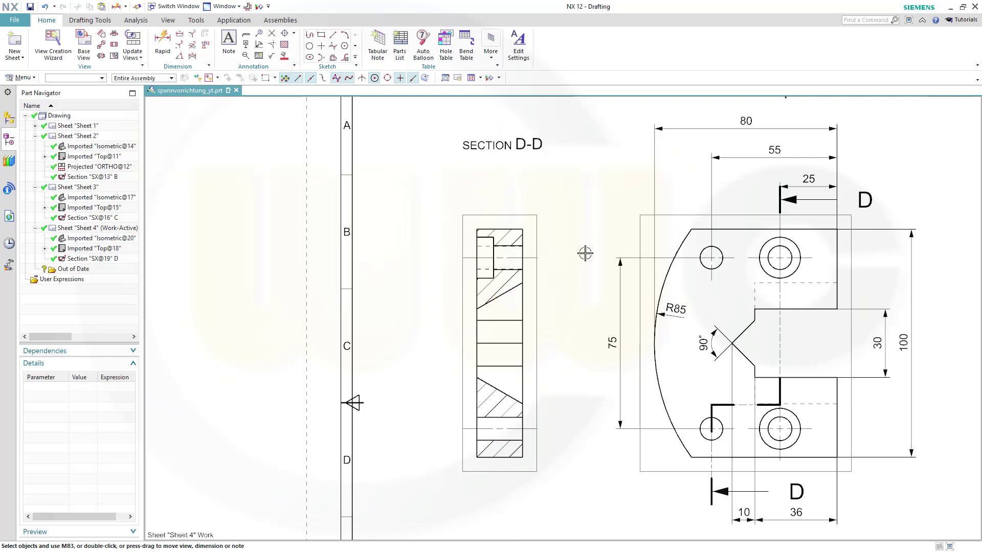
Add an angular dimension between the two sloped edges of section view D-D, placed just to the right of the view.
{"action": "middle_click_drag", "start_coordinate": [586, 253], "coordinate": [569, 225], "text": "shift"}
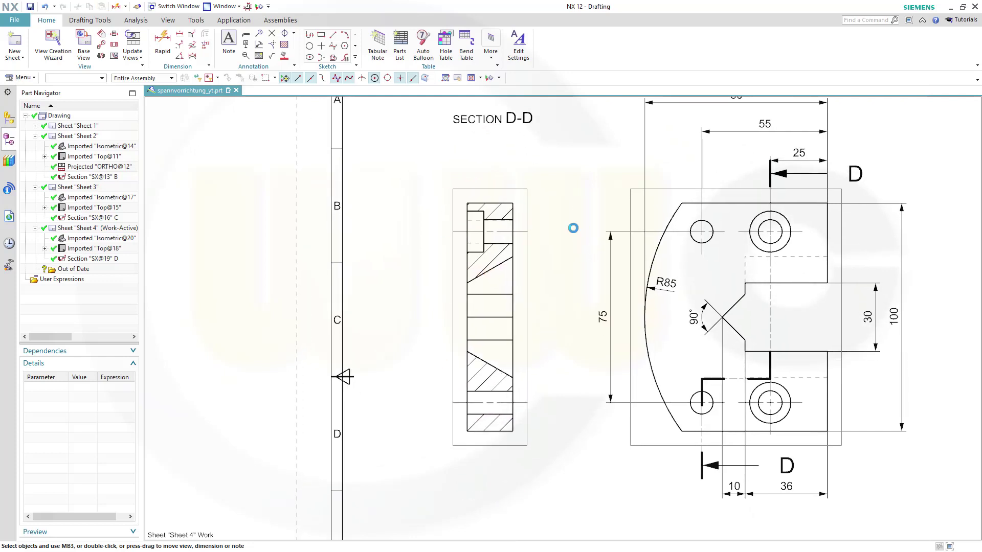
{"action": "left_click", "coordinate": [164, 45]}
{"action": "scroll", "coordinate": [541, 311], "scroll_direction": "up", "scroll_amount": 3}
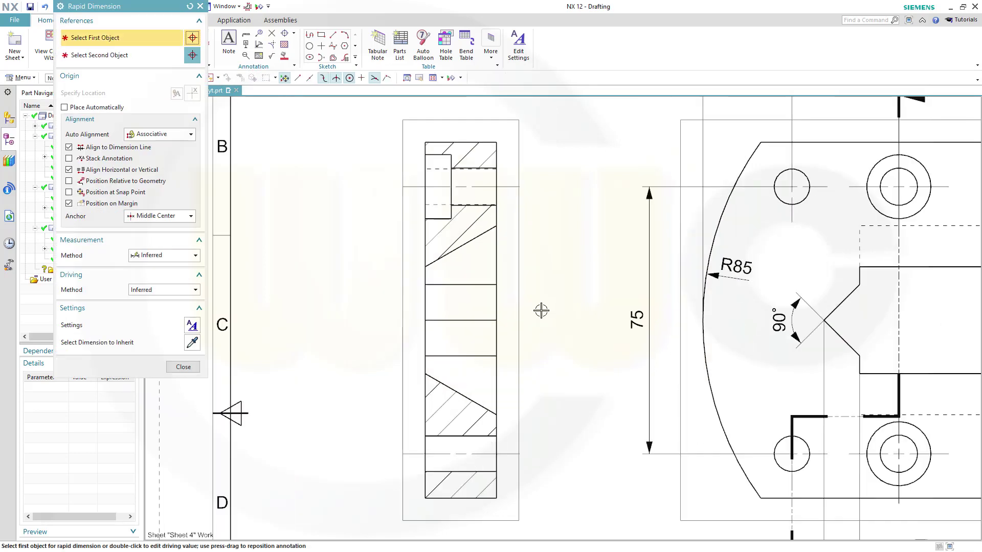
{"action": "left_click", "coordinate": [475, 243]}
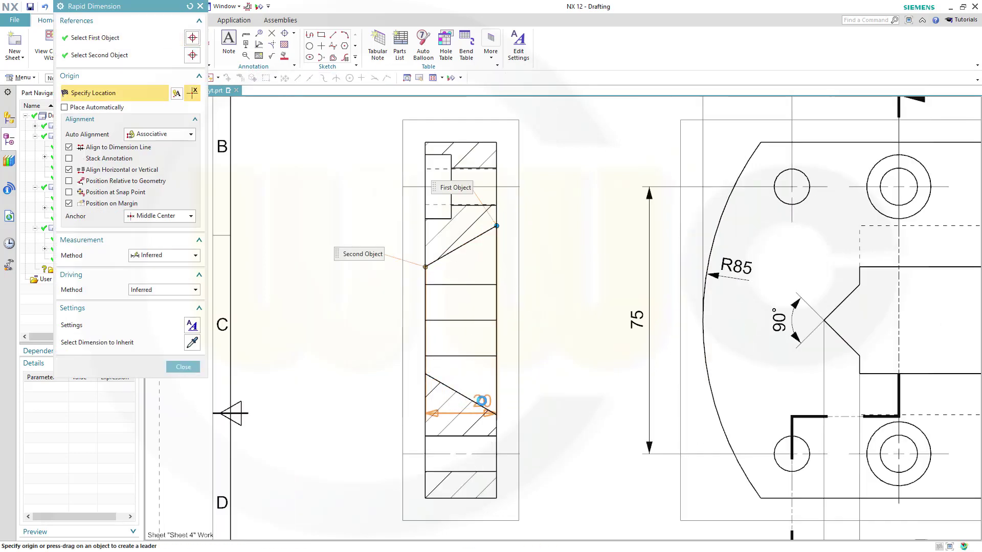
{"action": "left_click", "coordinate": [462, 396]}
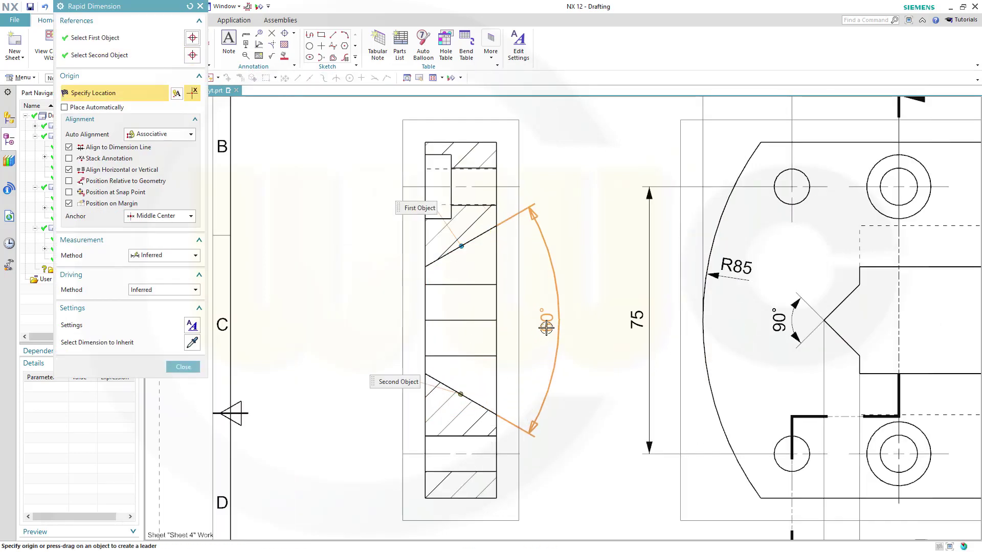
{"action": "left_click", "coordinate": [551, 352]}
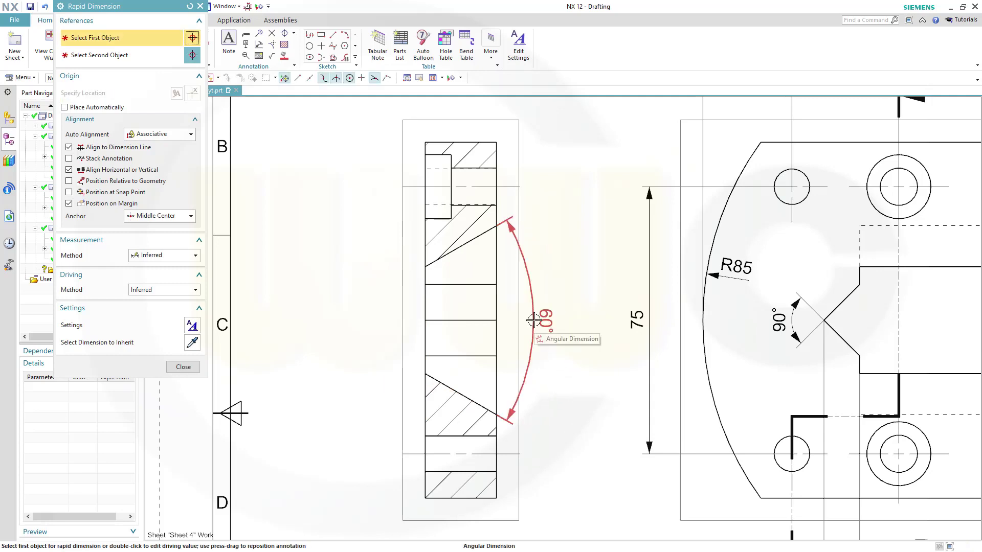
{"action": "mouse_move", "coordinate": [559, 401]}
{"action": "middle_mouse_down", "text": "shift"}
{"action": "mouse_move", "coordinate": [588, 368]}
{"action": "mouse_move", "coordinate": [624, 469]}
{"action": "mouse_move", "coordinate": [618, 460]}
{"action": "middle_mouse_up", "text": "shift"}
{"action": "scroll", "coordinate": [485, 262], "scroll_direction": "up", "scroll_amount": 5}
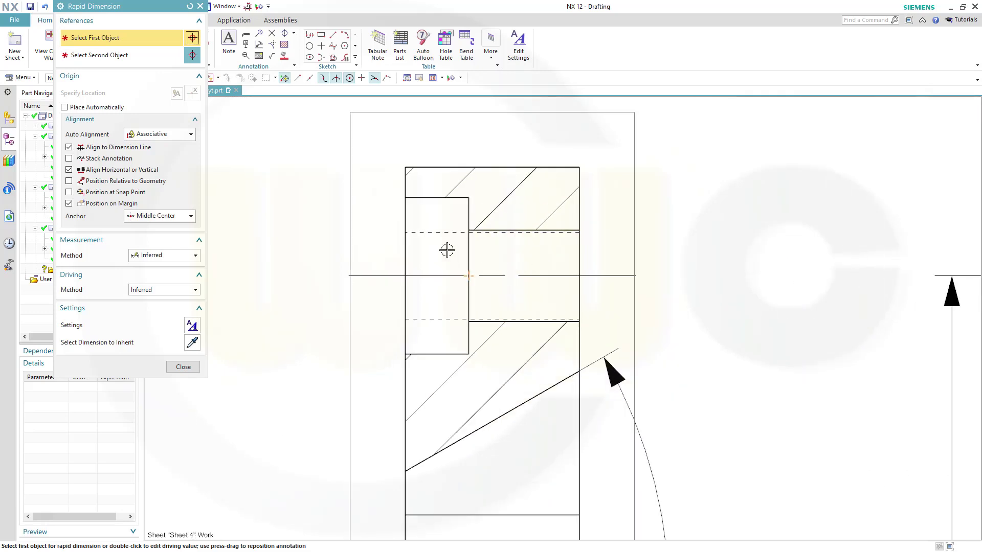
{"action": "left_click", "coordinate": [410, 218]}
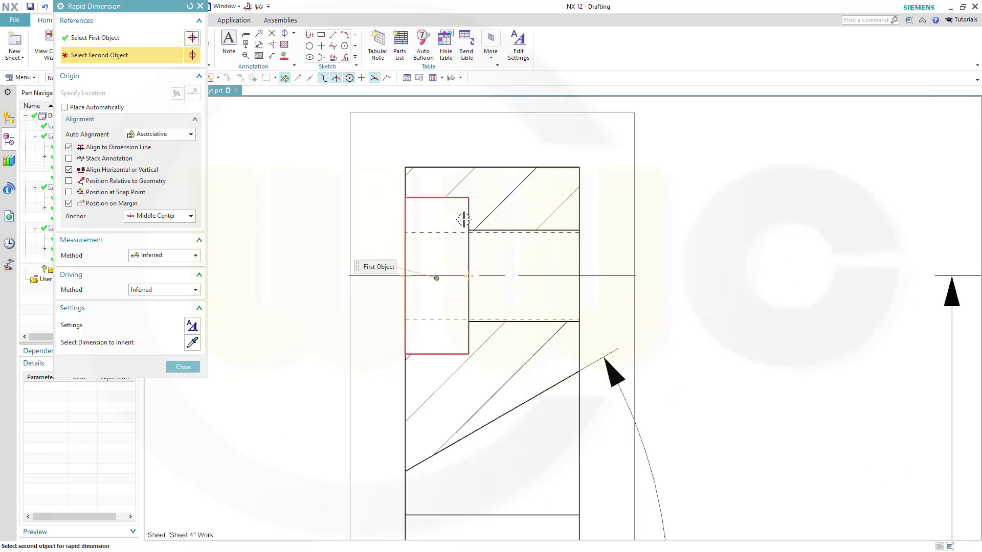
{"action": "left_click", "coordinate": [465, 219]}
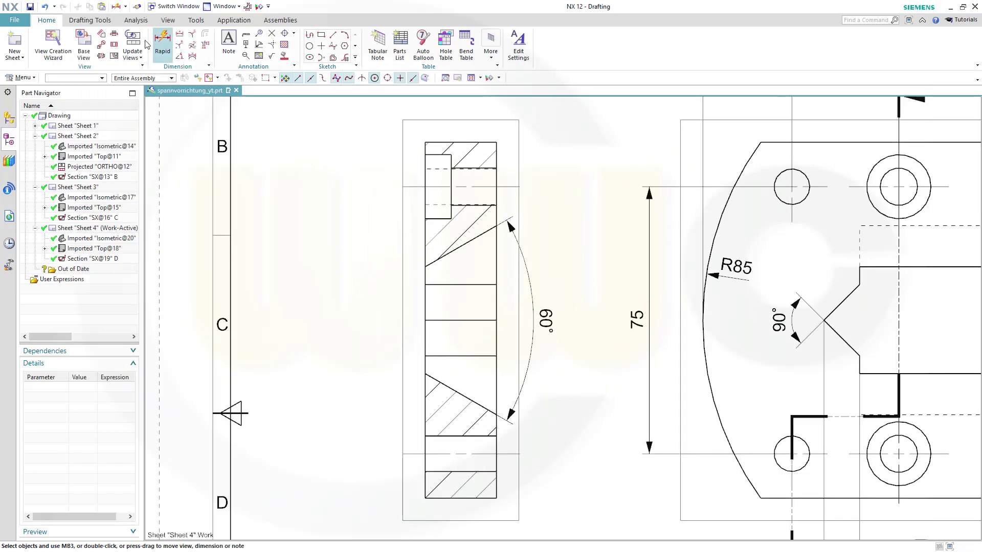
{"action": "left_click", "coordinate": [162, 44]}
{"action": "scroll", "coordinate": [440, 172], "scroll_direction": "up", "scroll_amount": 3}
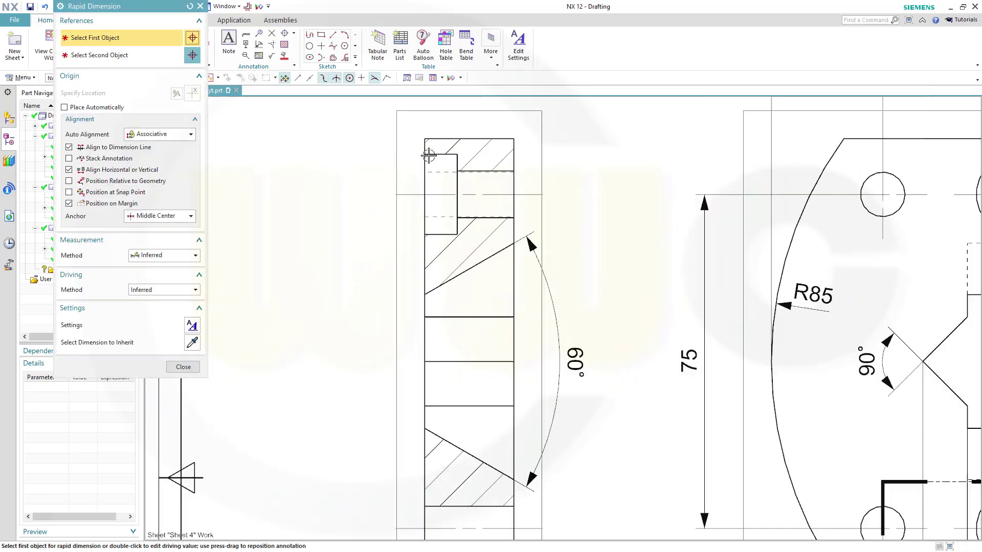
{"action": "scroll", "coordinate": [471, 197], "scroll_direction": "up", "scroll_amount": 1}
{"action": "left_click", "coordinate": [471, 195]}
{"action": "mouse_move", "coordinate": [408, 200]}
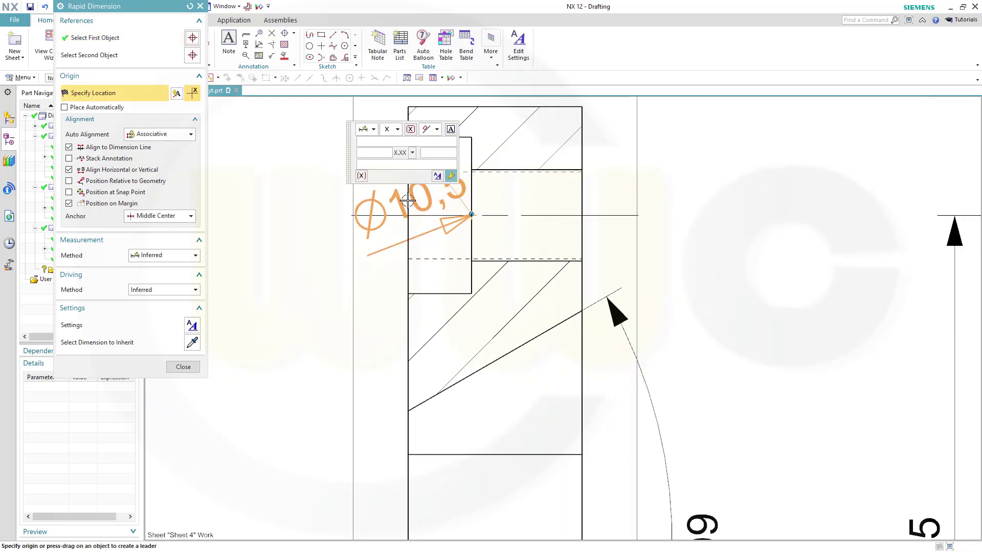
{"action": "scroll", "coordinate": [408, 202], "scroll_direction": "up", "scroll_amount": 1}
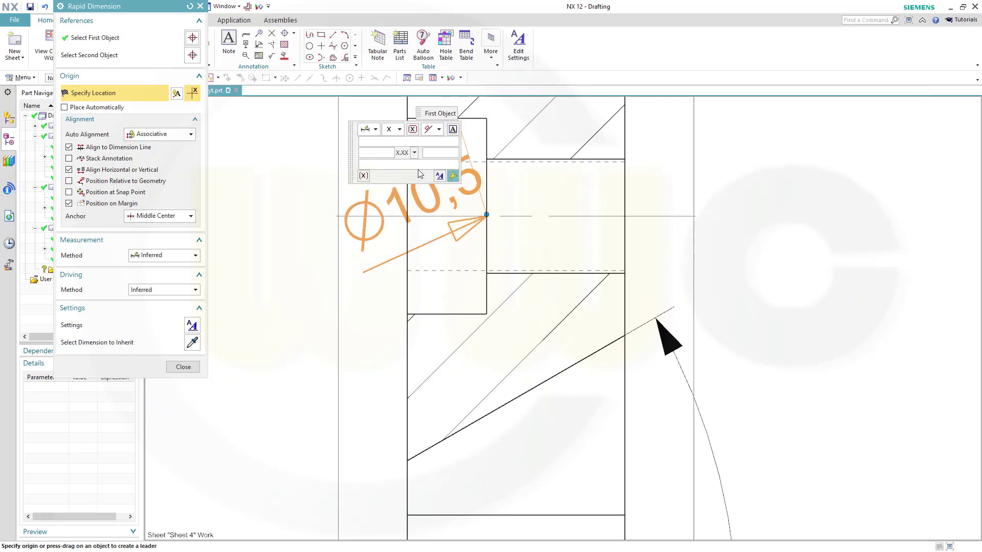
{"action": "key", "text": "Escape"}
{"action": "scroll", "coordinate": [419, 169], "scroll_direction": "down", "scroll_amount": 5}
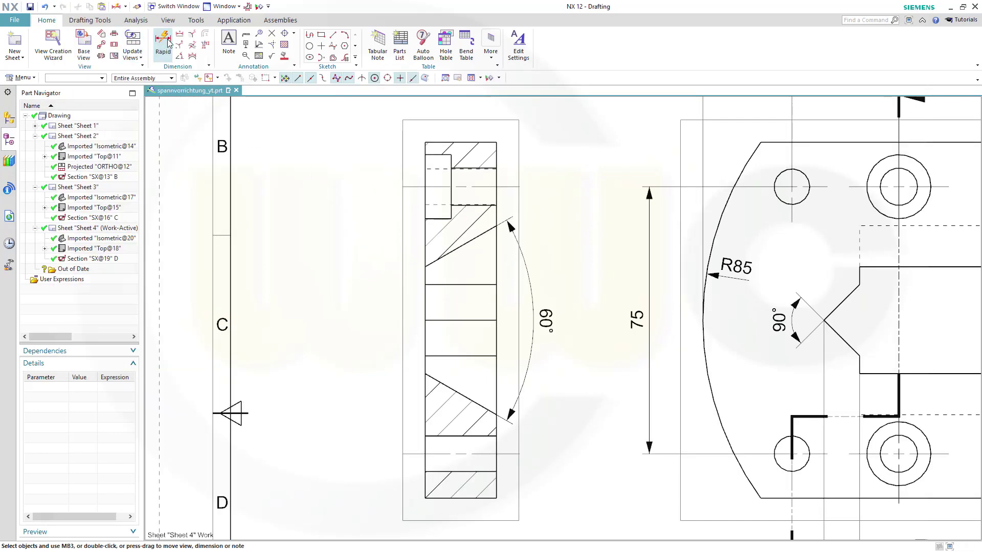
Dimension the counterbore depth from the section view's left face to the counterbore floor, placed above the view with a unilateral plus tolerance.
{"action": "left_click", "coordinate": [163, 41]}
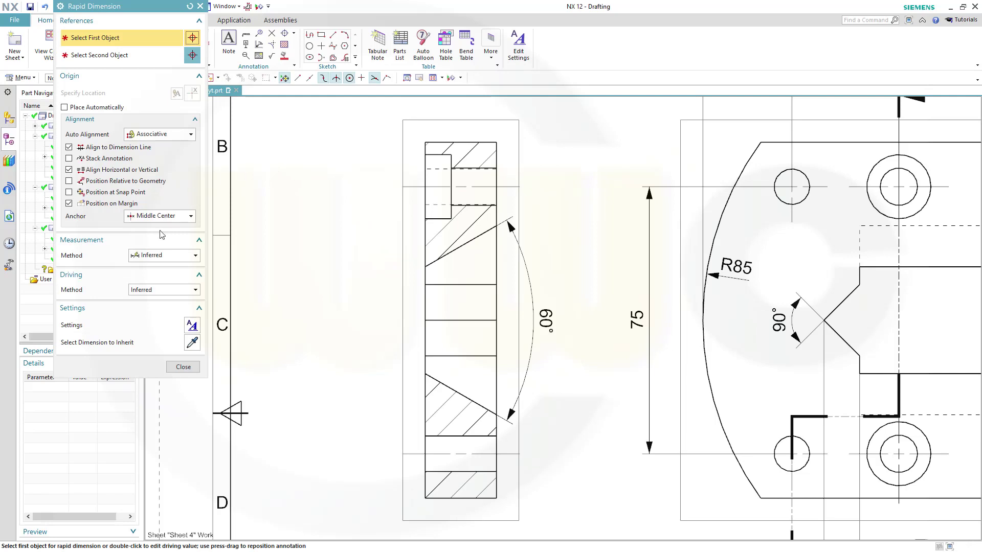
{"action": "scroll", "coordinate": [466, 160], "scroll_direction": "up", "scroll_amount": 4}
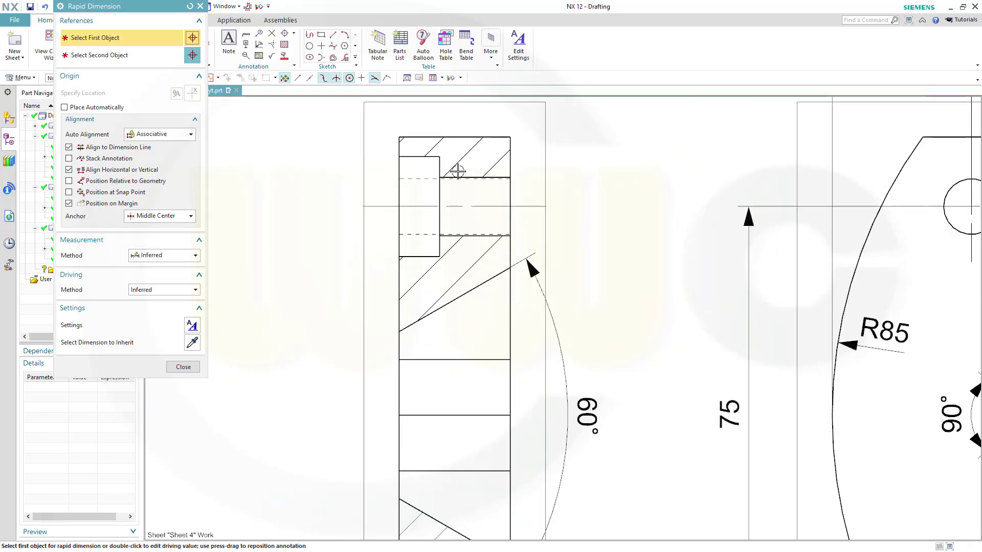
{"action": "left_click", "coordinate": [391, 305]}
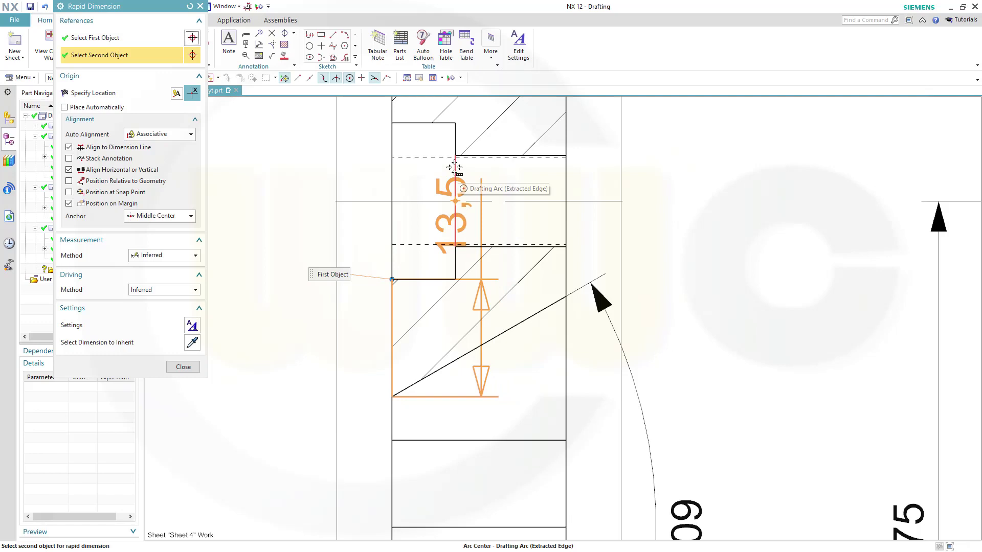
{"action": "left_click", "coordinate": [455, 167]}
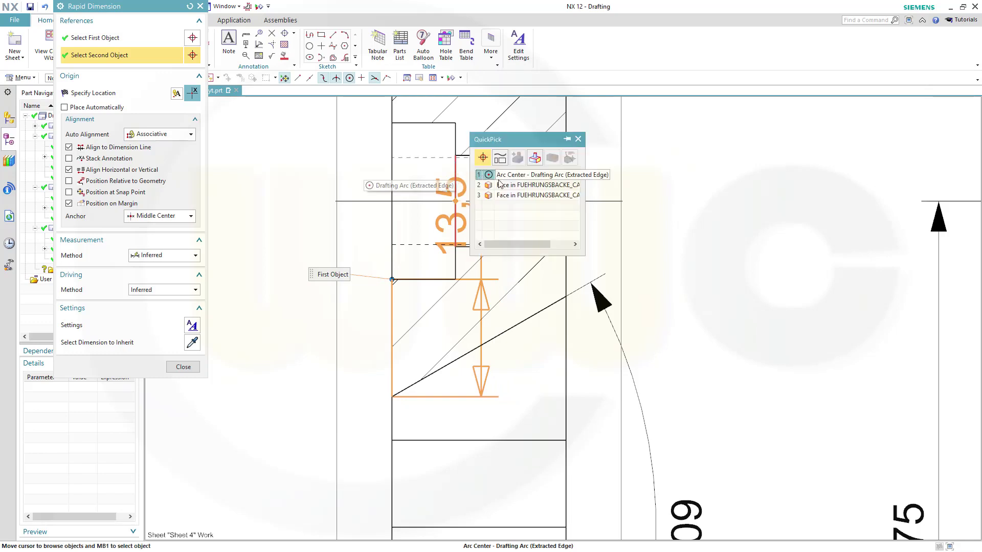
{"action": "left_click", "coordinate": [504, 176]}
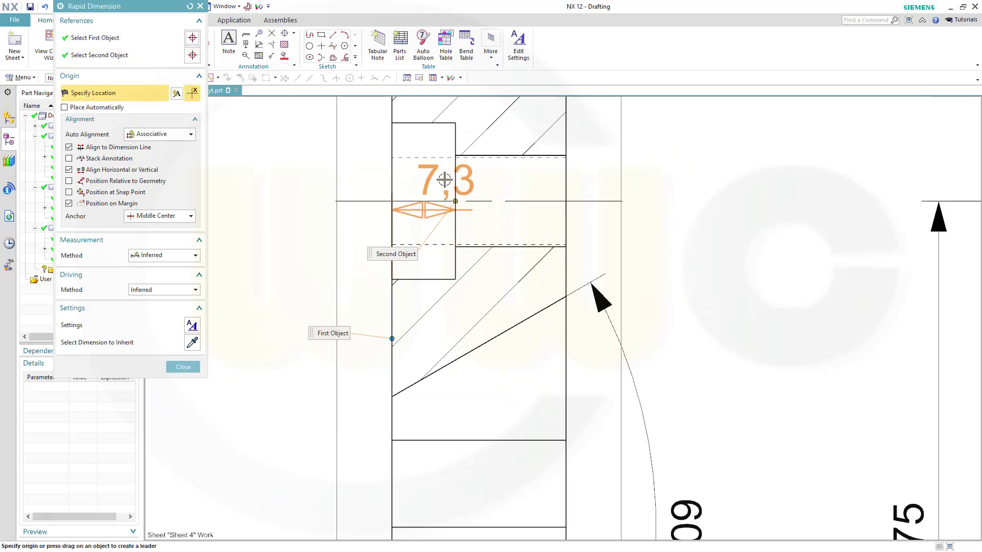
{"action": "middle_click_drag", "start_coordinate": [445, 180], "coordinate": [460, 328]}
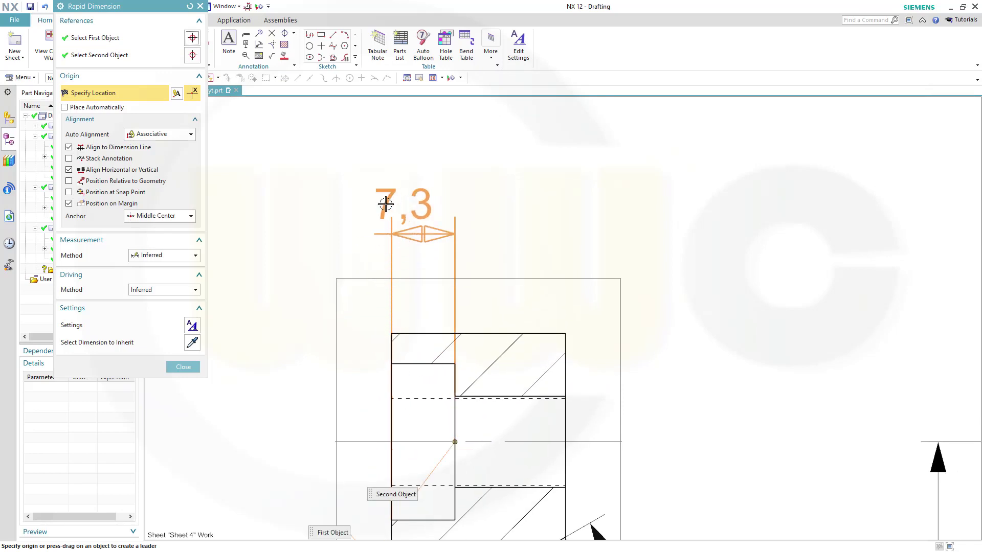
{"action": "mouse_move", "coordinate": [348, 206]}
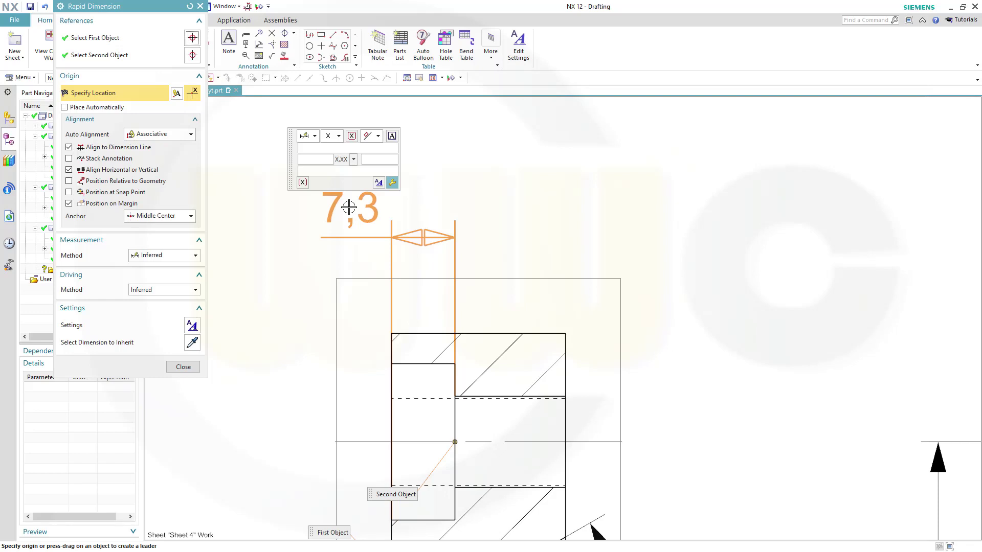
{"action": "left_click", "coordinate": [353, 160]}
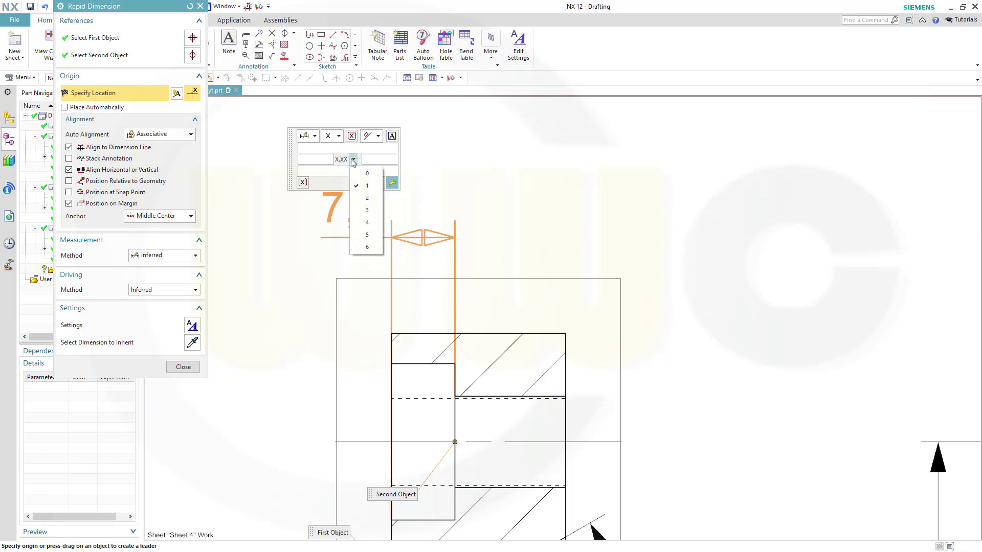
{"action": "left_click", "coordinate": [331, 136]}
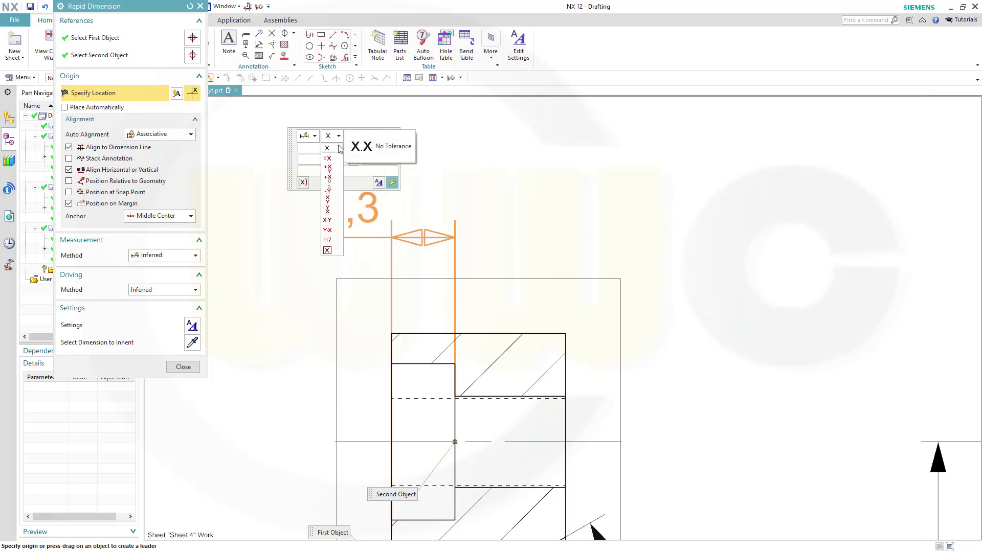
{"action": "left_click", "coordinate": [328, 179]}
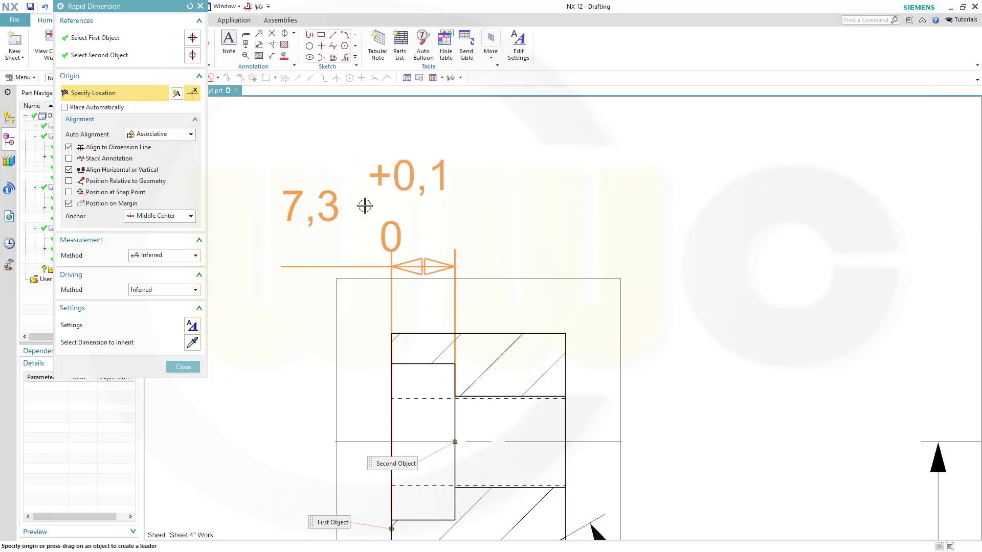
{"action": "left_click", "coordinate": [354, 203]}
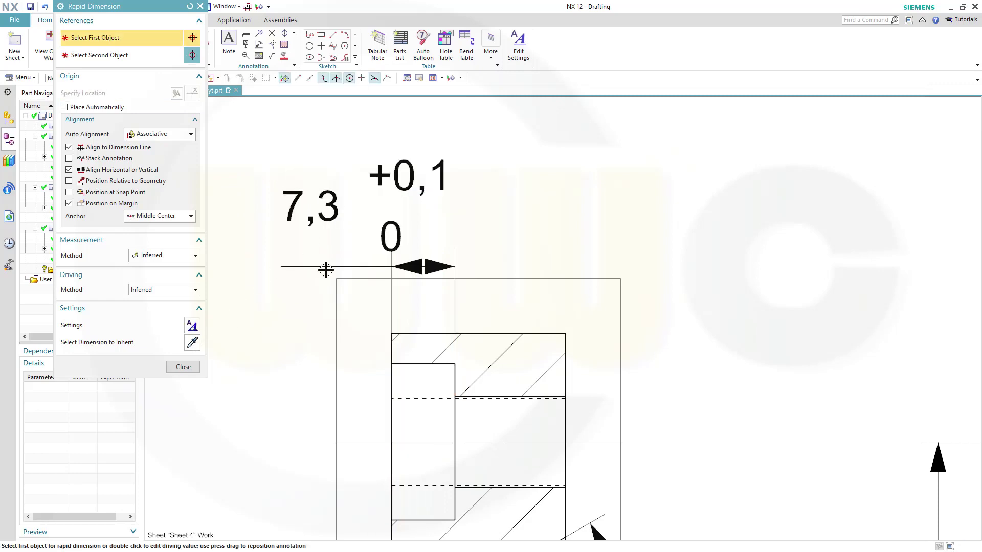
{"action": "key", "text": "Escape"}
Set the zero display of the counterbore depth dimension's tolerance to Omitted.
{"action": "left_click", "coordinate": [405, 192]}
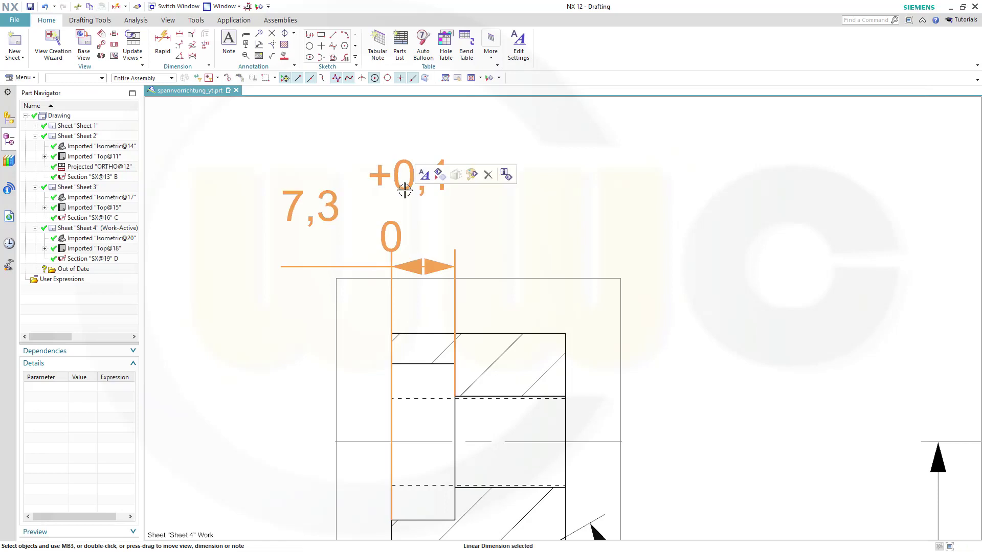
{"action": "left_click", "coordinate": [424, 174]}
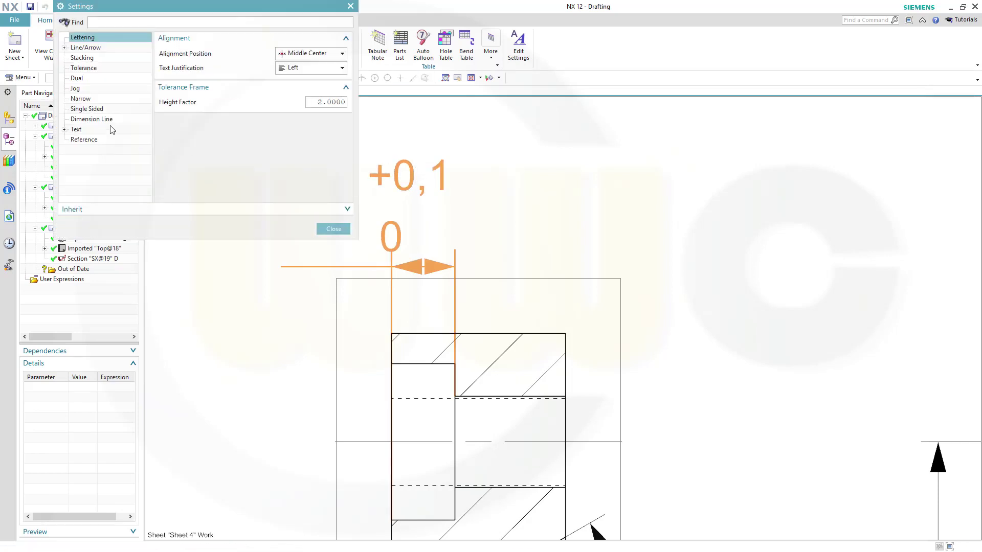
{"action": "left_click", "coordinate": [88, 67]}
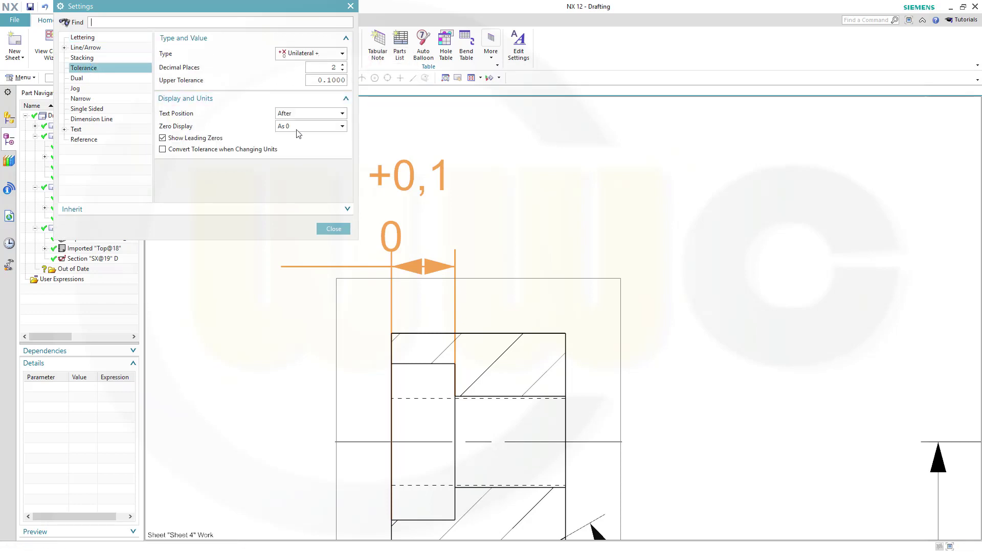
{"action": "left_click", "coordinate": [342, 127]}
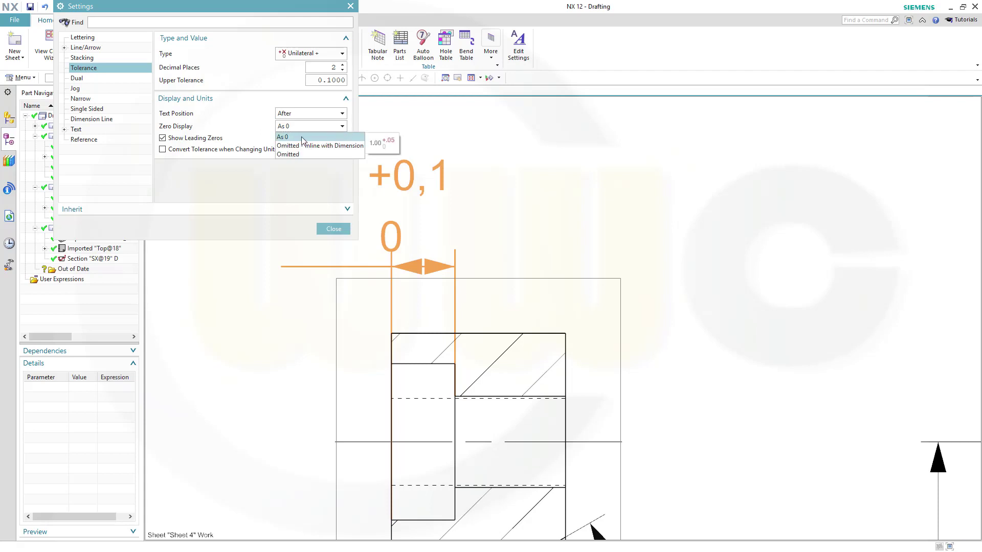
{"action": "left_click", "coordinate": [298, 154]}
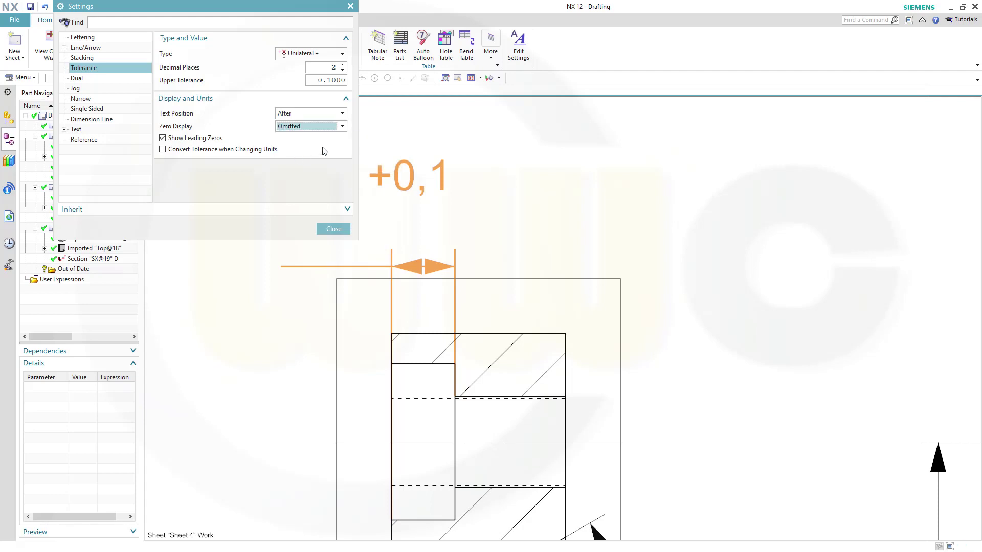
{"action": "left_click", "coordinate": [332, 229]}
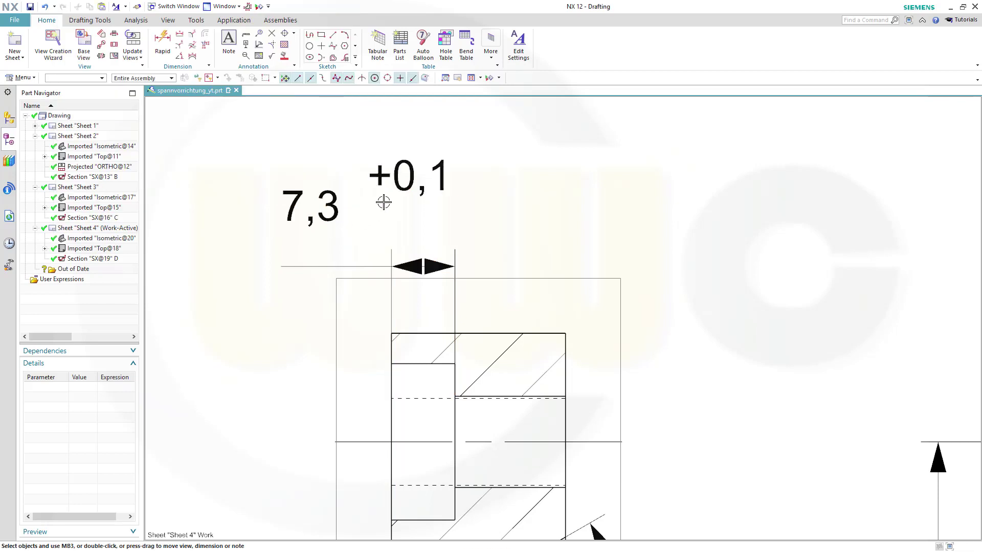
Set the upper tolerance of the counterbore depth dimension to 0.4.
{"action": "double_click", "coordinate": [396, 178]}
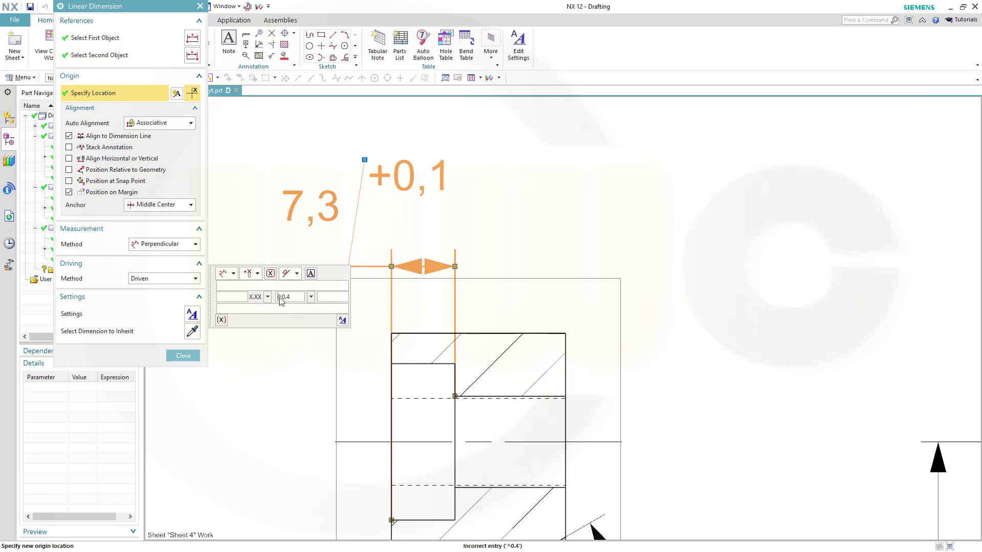
{"action": "key", "text": "BackSpace"}
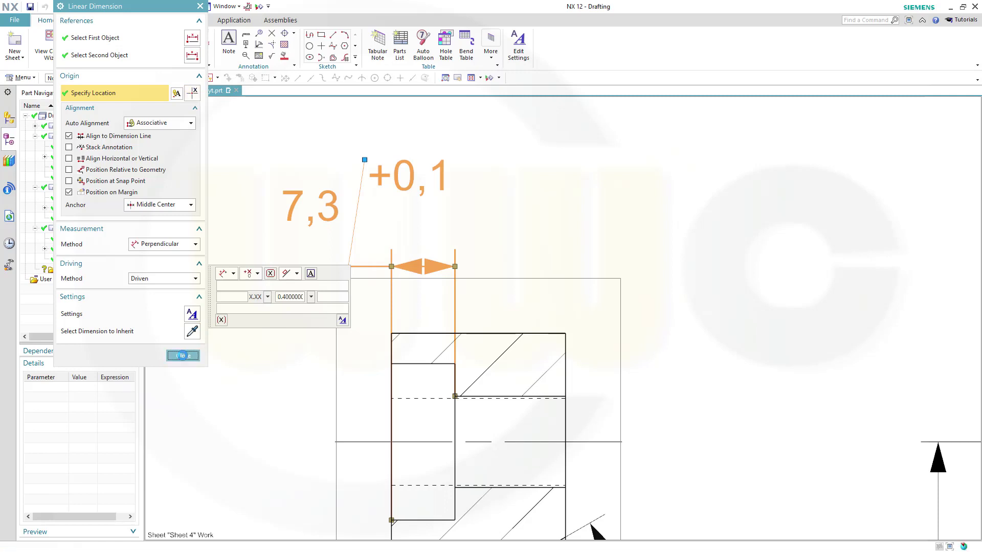
{"action": "left_click", "coordinate": [183, 356]}
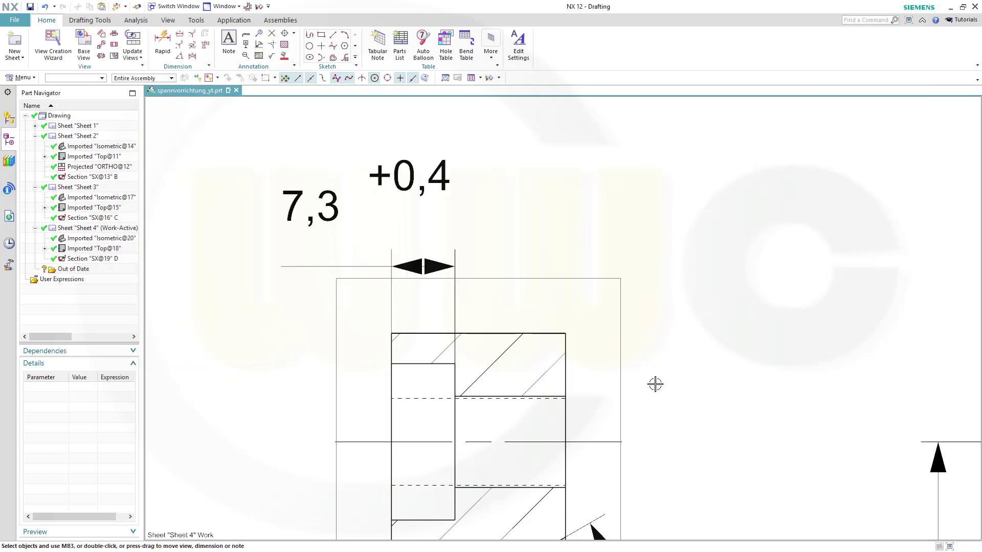
Start a cylindrical dimension between the two edges of the narrower through bore of the counterbored hole in section view D-D.
{"action": "scroll", "coordinate": [655, 384], "scroll_direction": "down", "scroll_amount": 3}
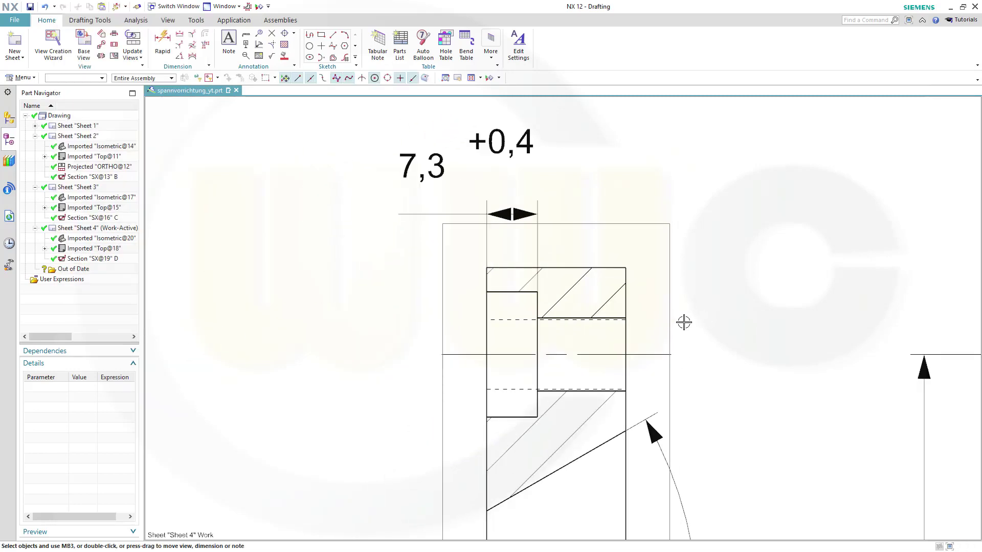
{"action": "left_click", "coordinate": [163, 45]}
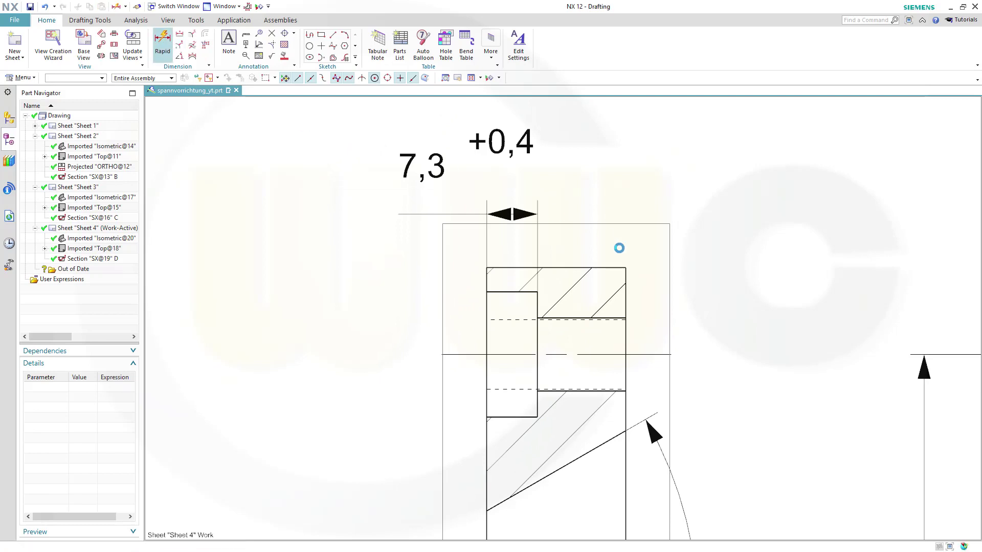
{"action": "scroll", "coordinate": [758, 355], "scroll_direction": "up", "scroll_amount": 1}
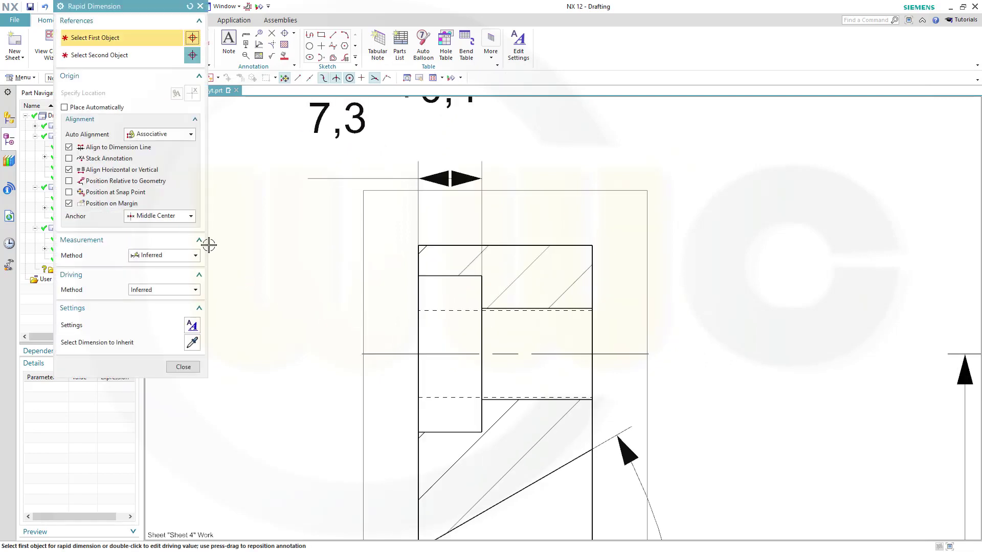
{"action": "left_click", "coordinate": [195, 256]}
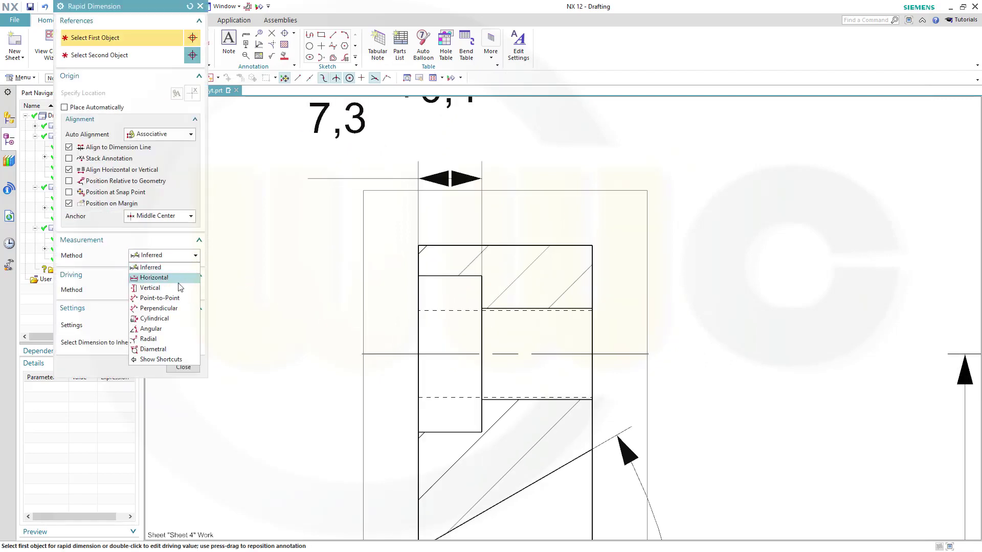
{"action": "left_click", "coordinate": [170, 318]}
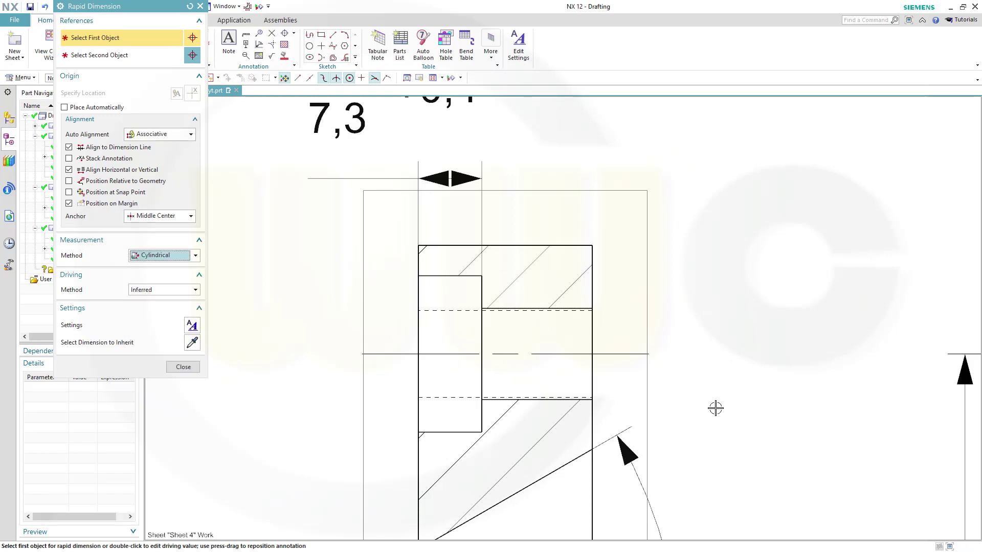
{"action": "left_click", "coordinate": [575, 398]}
{"action": "left_click", "coordinate": [549, 309]}
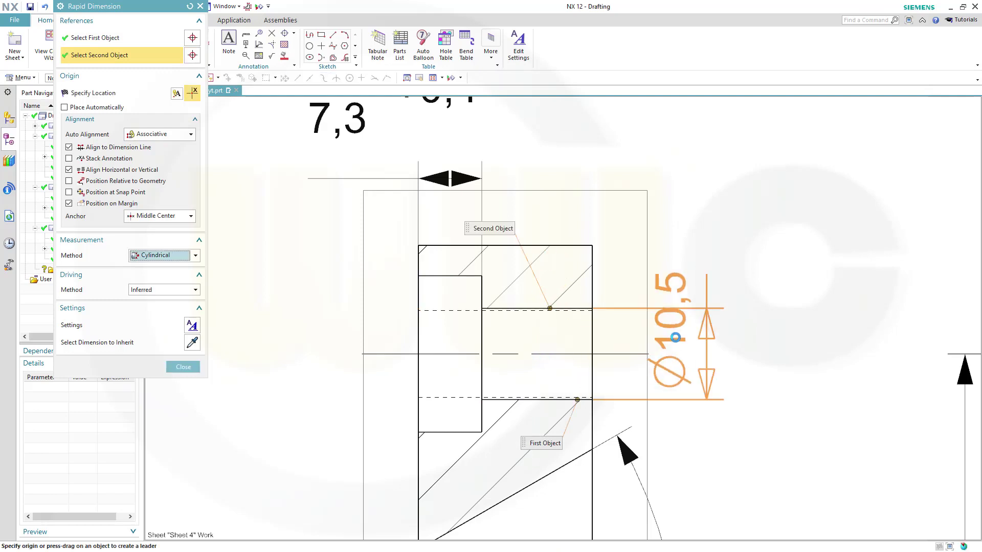
{"action": "mouse_move", "coordinate": [687, 341]}
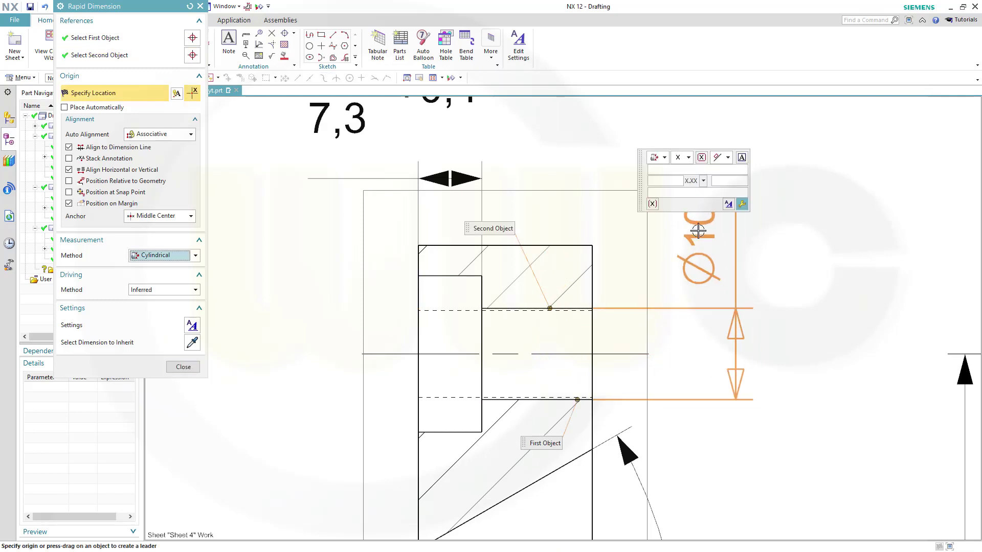
Give the through bore's diameter dimension an H12 hole fit tolerance and place it to the right of the section view.
{"action": "left_click", "coordinate": [689, 158]}
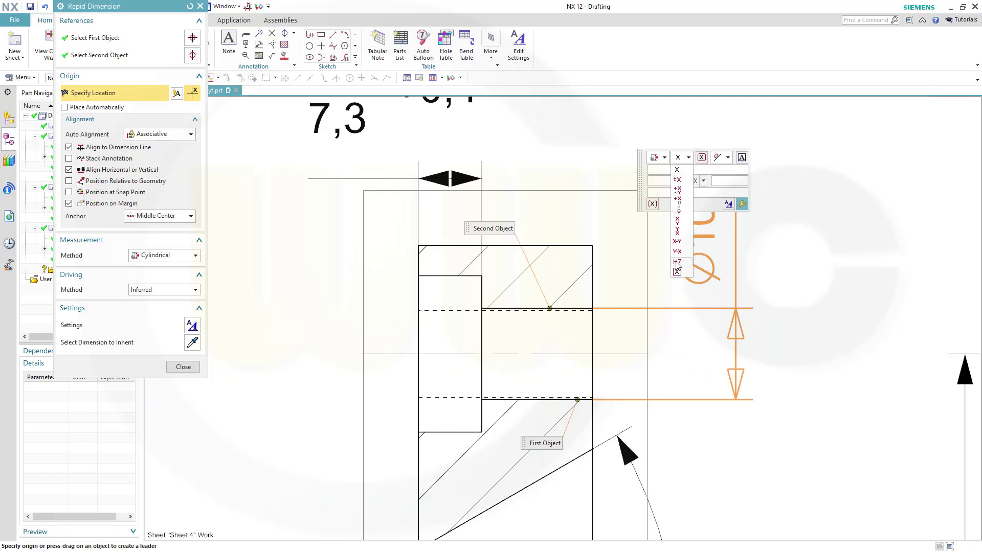
{"action": "left_click", "coordinate": [676, 262]}
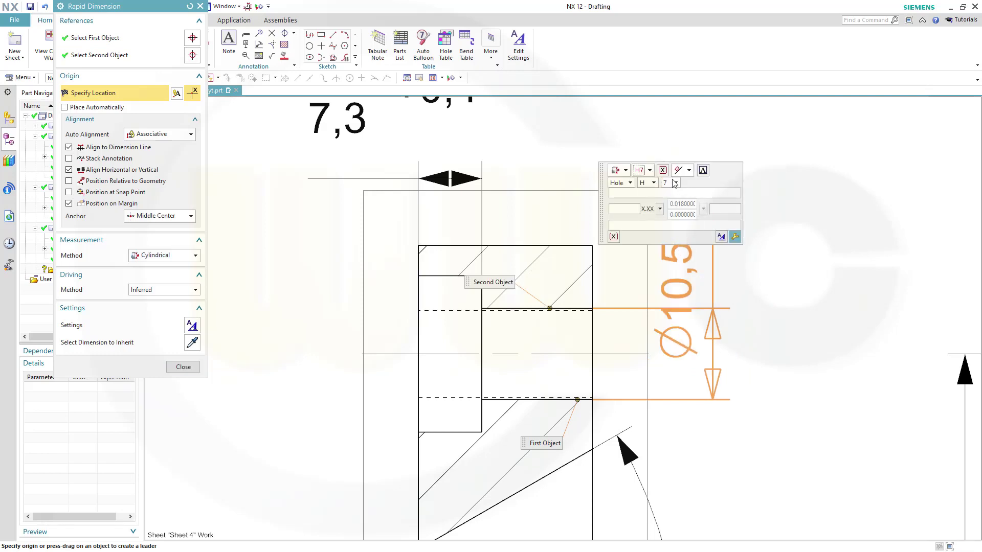
{"action": "left_click", "coordinate": [674, 183]}
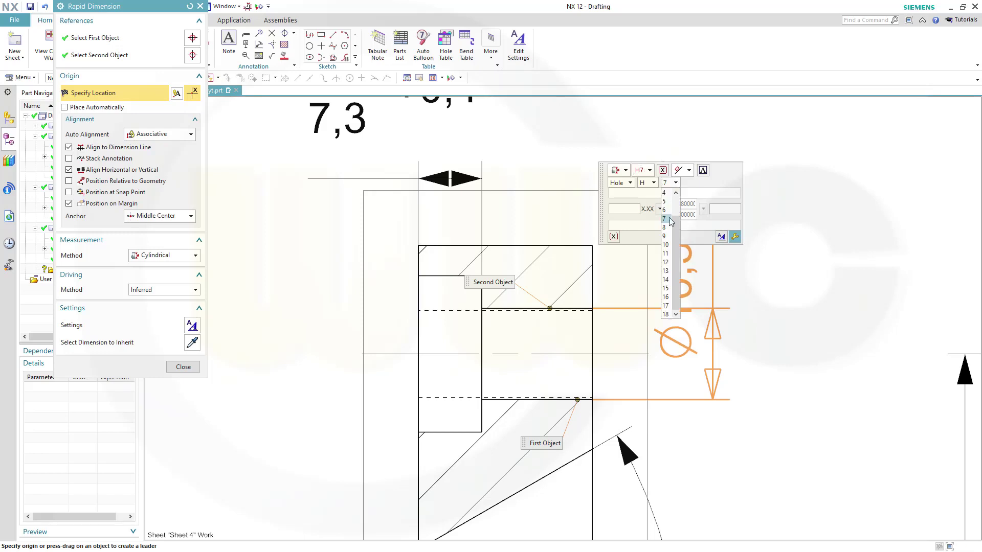
{"action": "left_click", "coordinate": [665, 262]}
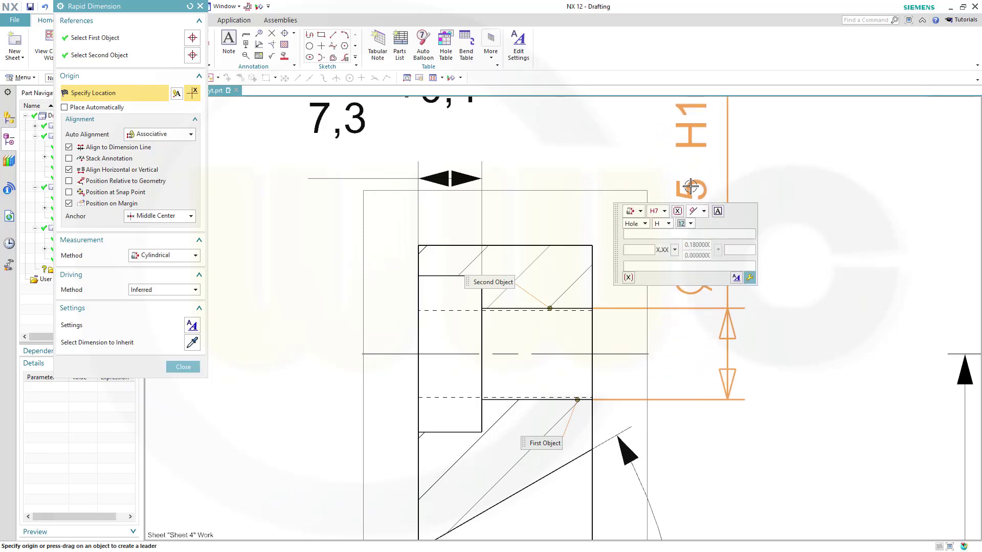
{"action": "left_click", "coordinate": [690, 187]}
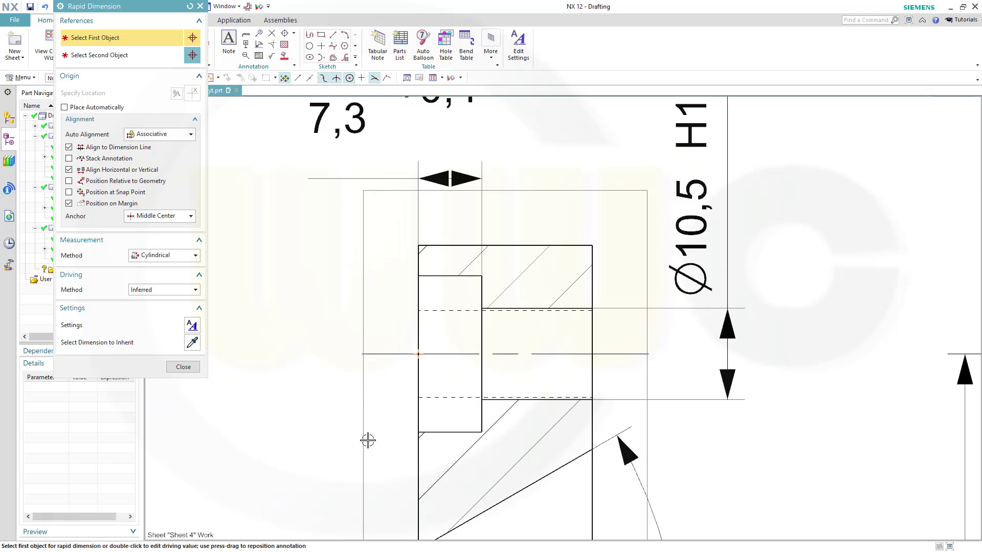
Add a cylindrical dimension to the lower hole of section view D-D with an H7 hole fit, placed left of the view.
{"action": "scroll", "coordinate": [544, 479], "scroll_direction": "down", "scroll_amount": 5}
{"action": "scroll", "coordinate": [540, 417], "scroll_direction": "up", "scroll_amount": 5}
{"action": "scroll", "coordinate": [540, 416], "scroll_direction": "up", "scroll_amount": 3}
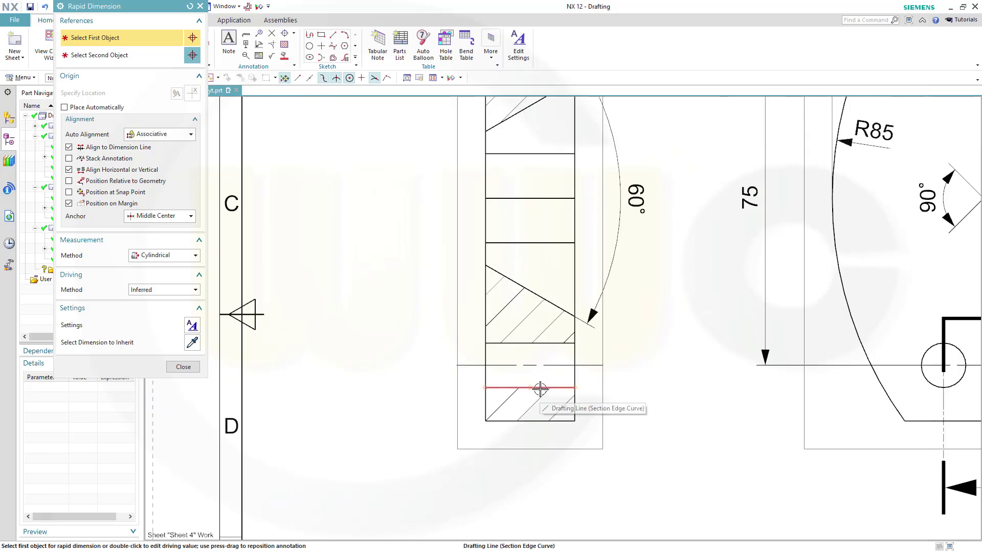
{"action": "left_click", "coordinate": [538, 388]}
{"action": "left_click", "coordinate": [523, 343]}
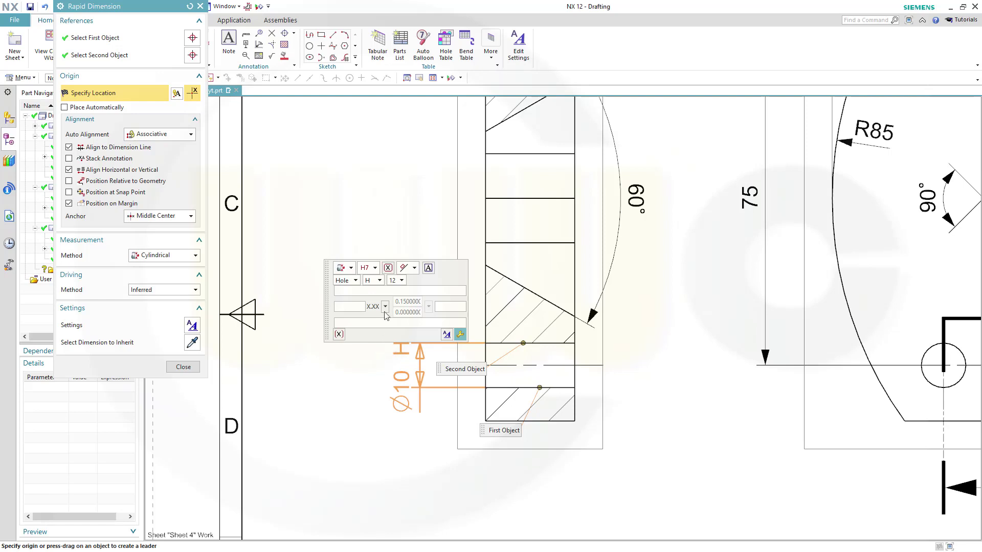
{"action": "left_click", "coordinate": [401, 281]}
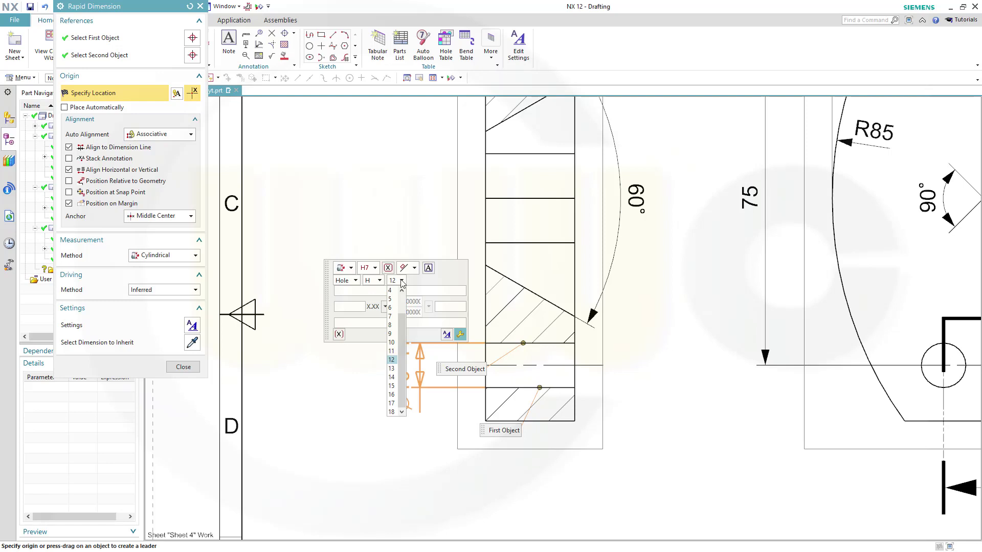
{"action": "left_click", "coordinate": [391, 317]}
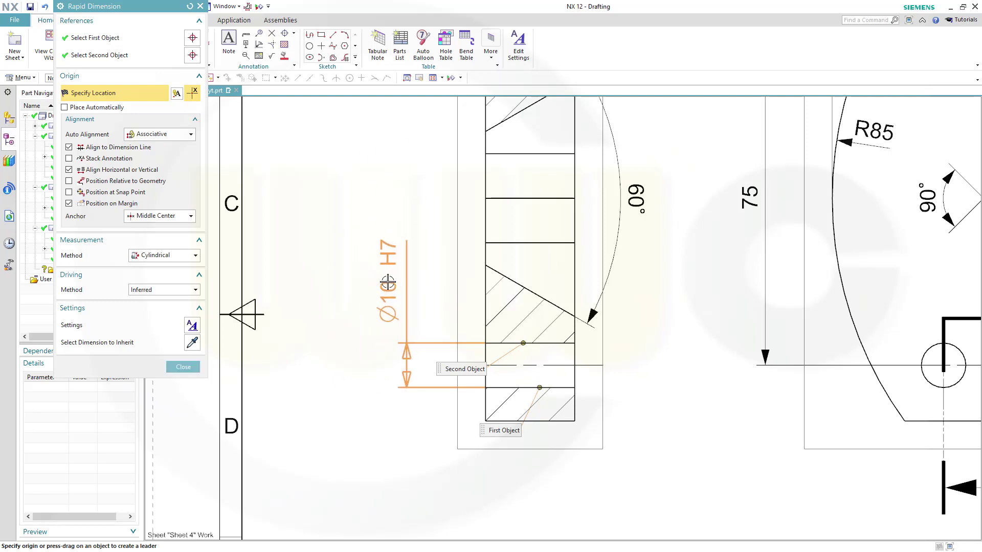
{"action": "left_click", "coordinate": [415, 297]}
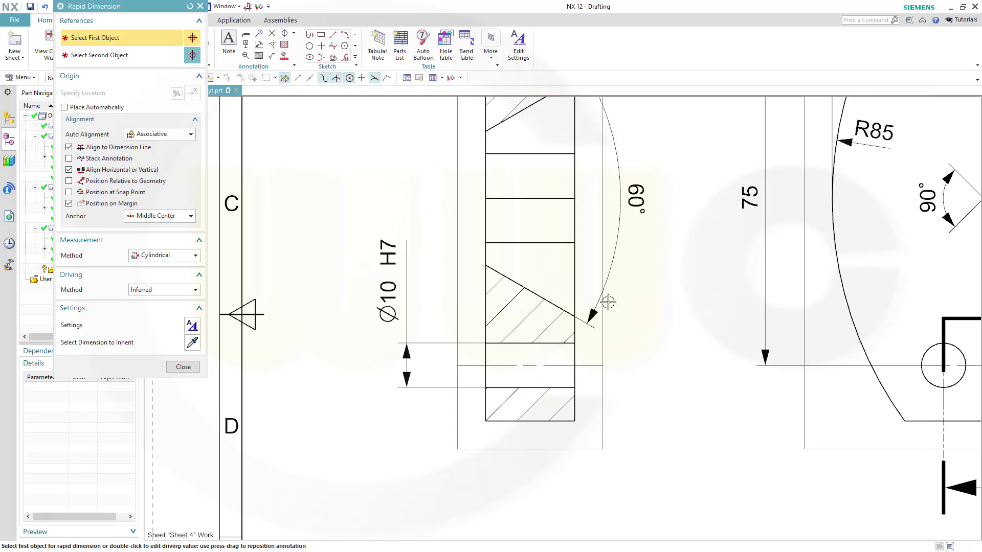
Start a cylindrical dimension between the lower and upper edges of the counterbore in section view D-D.
{"action": "scroll", "coordinate": [610, 286], "scroll_direction": "down", "scroll_amount": 2}
{"action": "middle_click_drag", "start_coordinate": [610, 284], "coordinate": [610, 451], "text": "shift"}
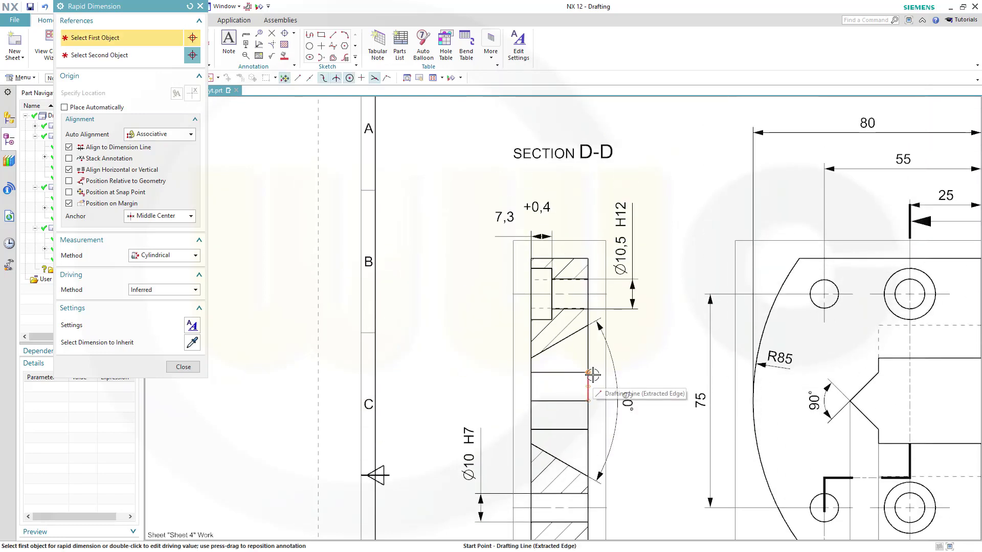
{"action": "scroll", "coordinate": [563, 335], "scroll_direction": "up", "scroll_amount": 2}
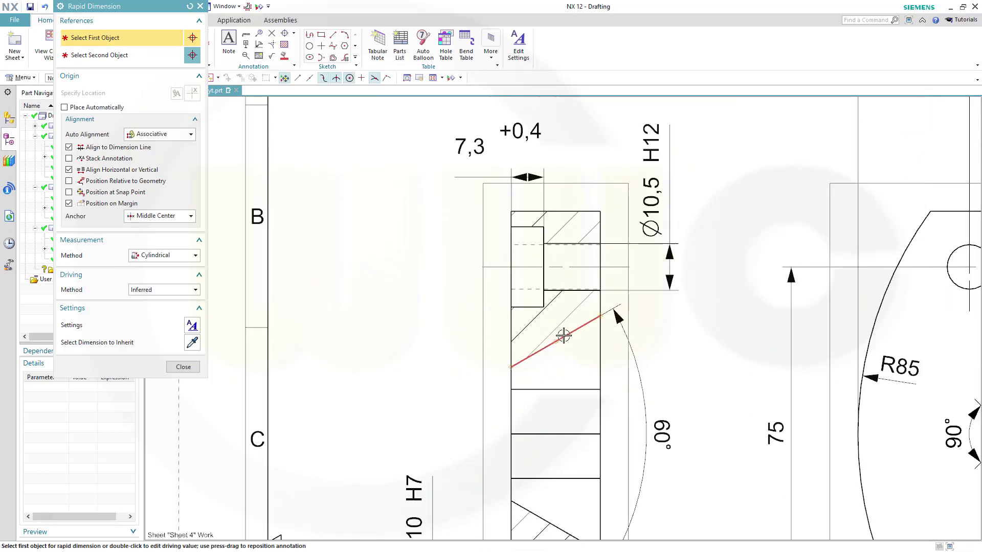
{"action": "left_click", "coordinate": [532, 307]}
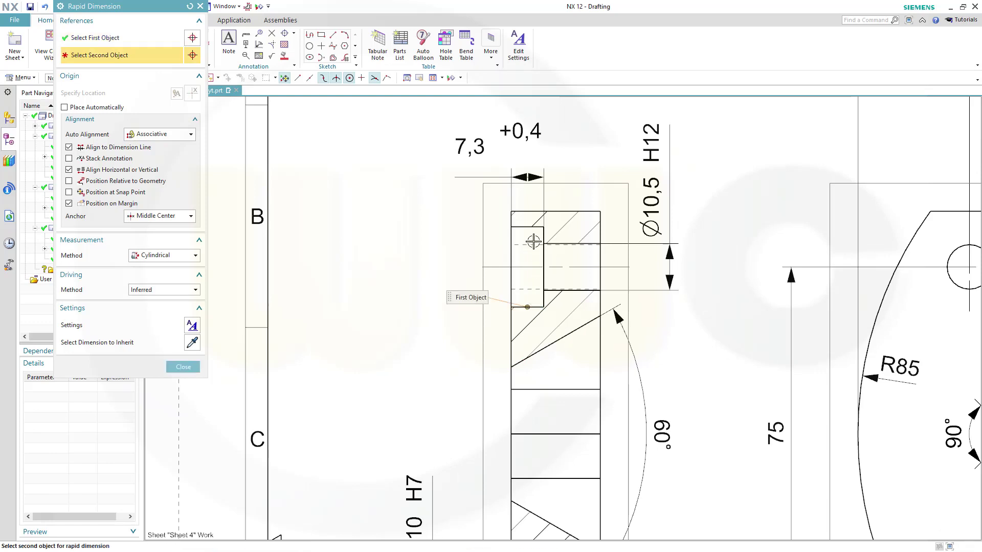
{"action": "scroll", "coordinate": [532, 230], "scroll_direction": "up", "scroll_amount": 2}
{"action": "left_click", "coordinate": [532, 225]}
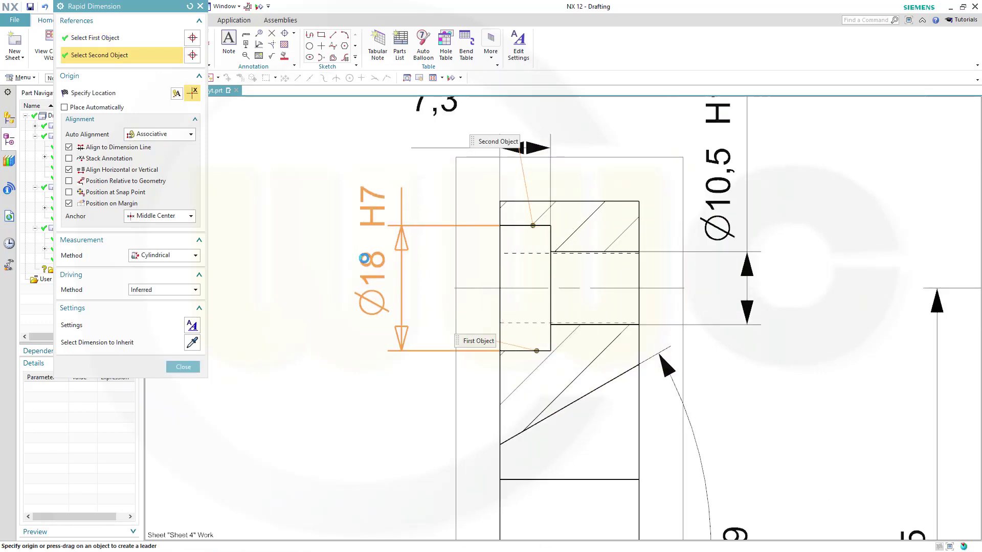
{"action": "mouse_move", "coordinate": [354, 232]}
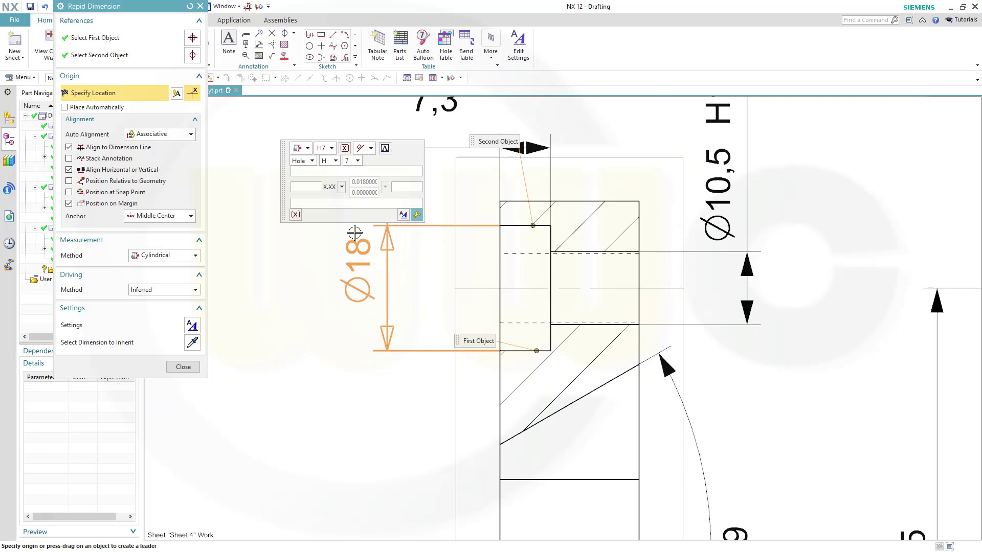
Set the counterbore diameter dimension to no tolerance and place it to the left of the section view.
{"action": "left_click", "coordinate": [336, 161]}
{"action": "scroll", "coordinate": [336, 205], "scroll_direction": "up", "scroll_amount": 3}
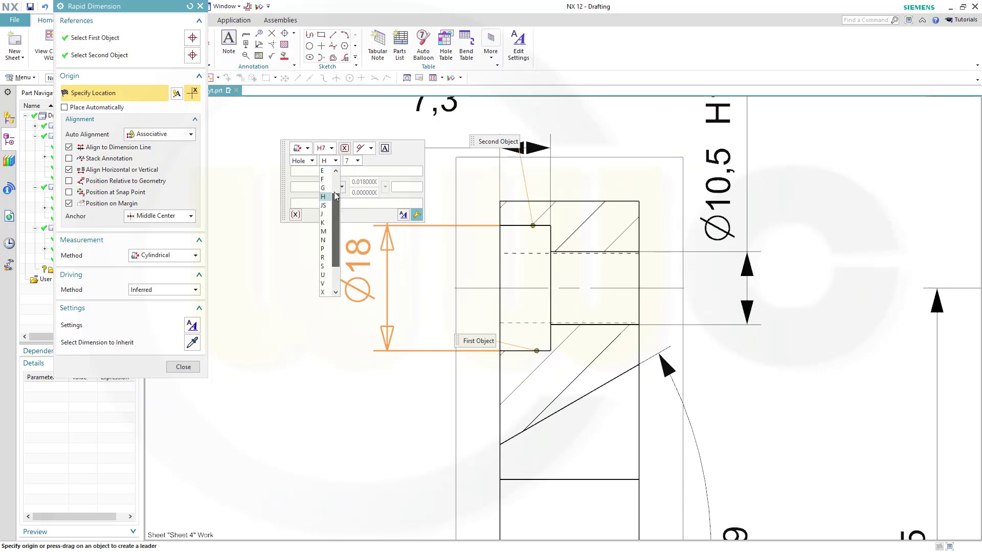
{"action": "left_click", "coordinate": [332, 148]}
{"action": "left_click", "coordinate": [332, 149]}
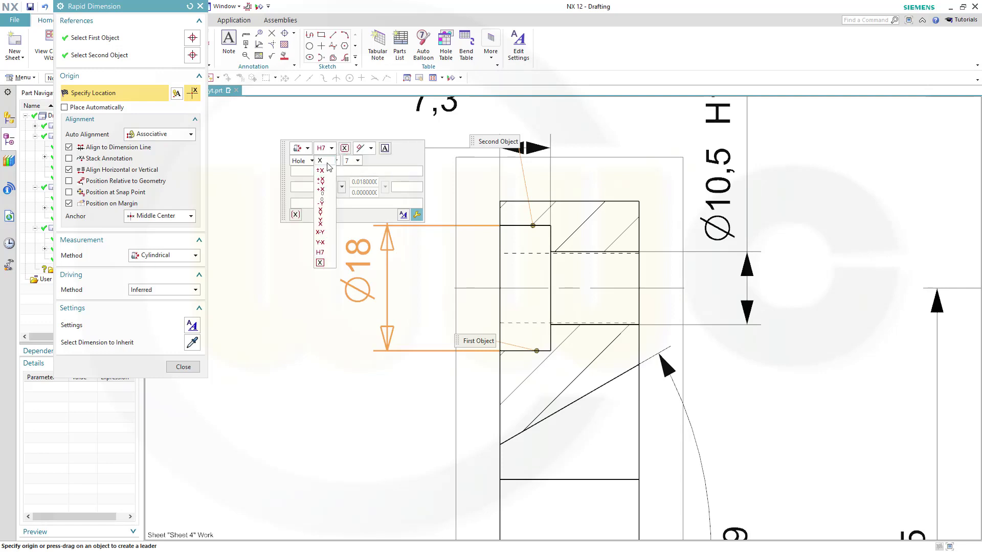
{"action": "left_click", "coordinate": [327, 163]}
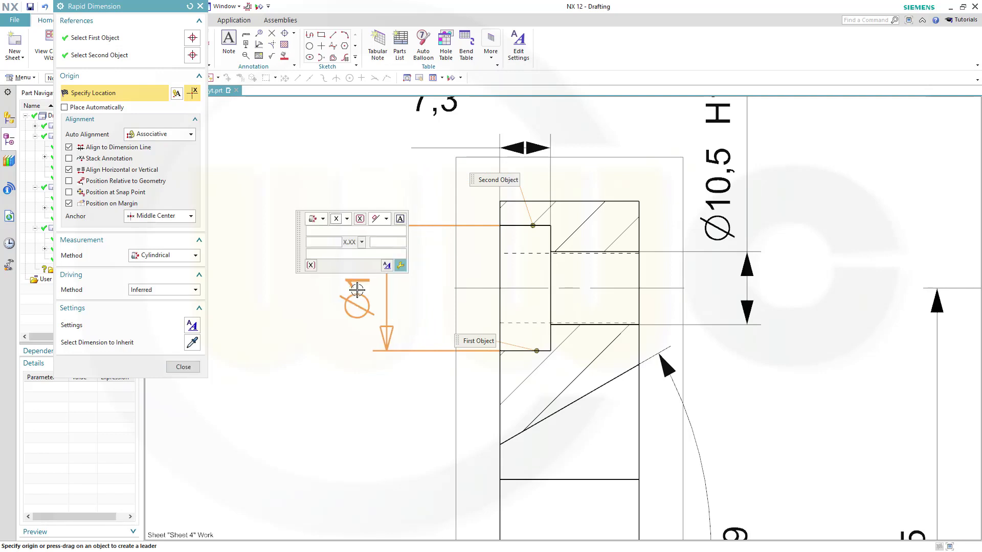
{"action": "left_click", "coordinate": [337, 225]}
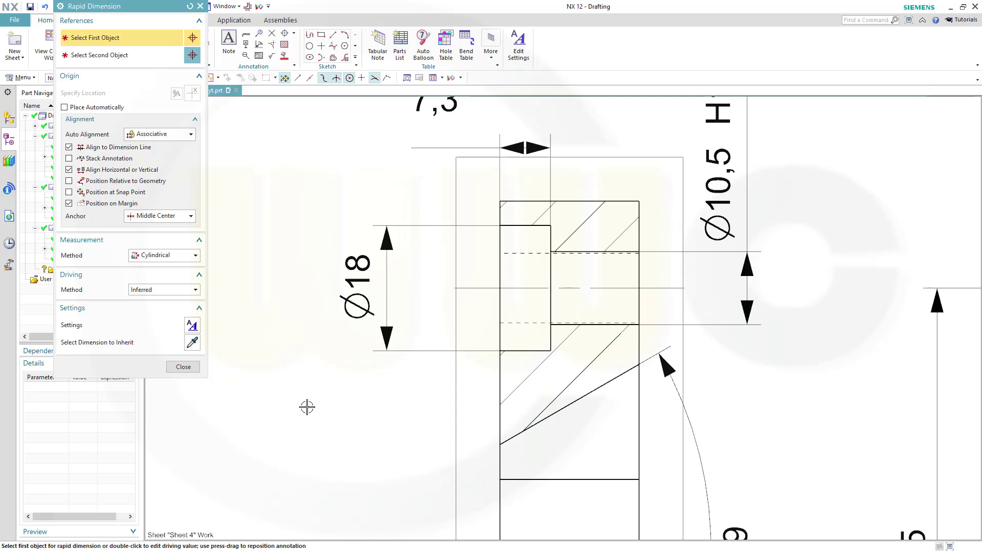
Dimension the plate thickness between the left and right faces of section view D-D with the Inferred method, placed below the view.
{"action": "left_click", "coordinate": [195, 255]}
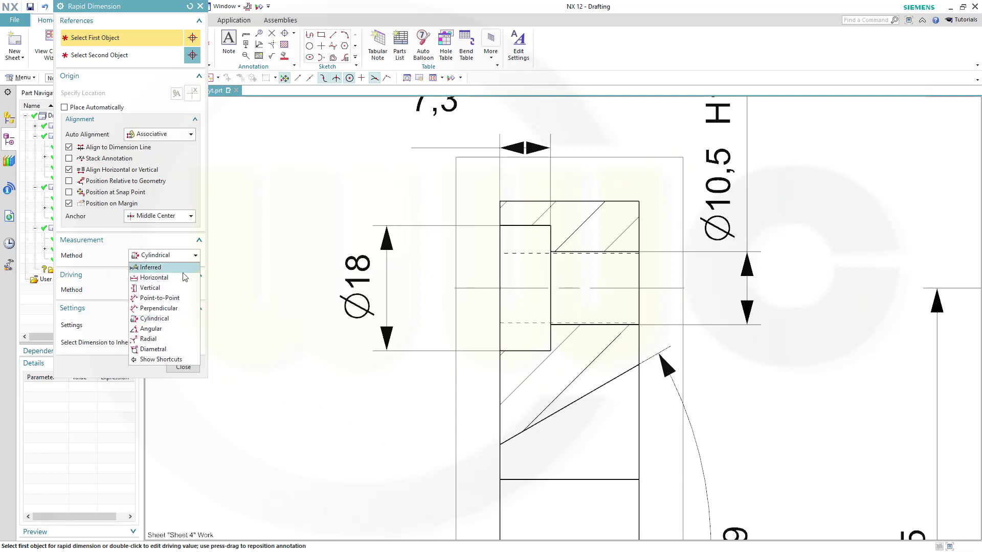
{"action": "left_click", "coordinate": [154, 267]}
{"action": "scroll", "coordinate": [521, 442], "scroll_direction": "up", "scroll_amount": 4}
{"action": "scroll", "coordinate": [608, 379], "scroll_direction": "down", "scroll_amount": 2}
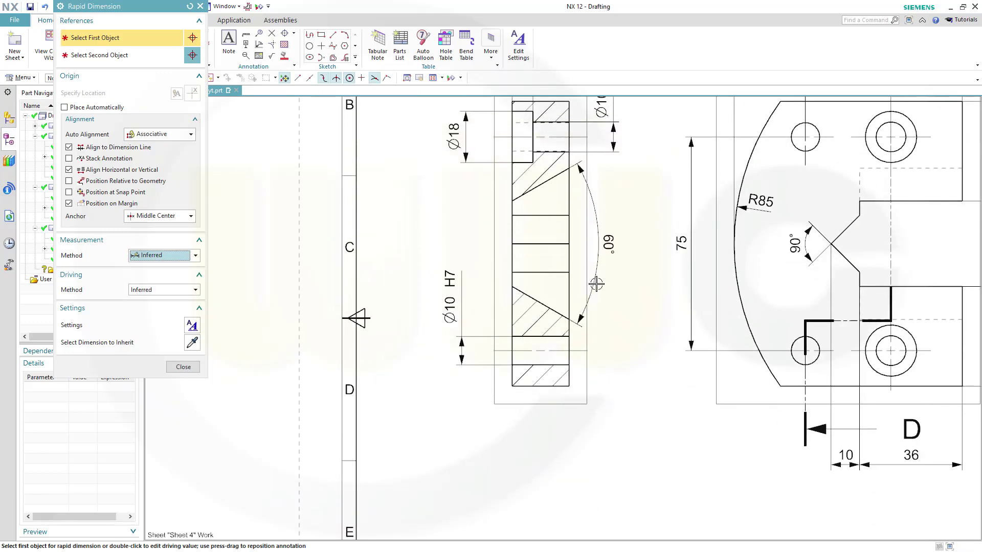
{"action": "scroll", "coordinate": [486, 390], "scroll_direction": "down", "scroll_amount": 4}
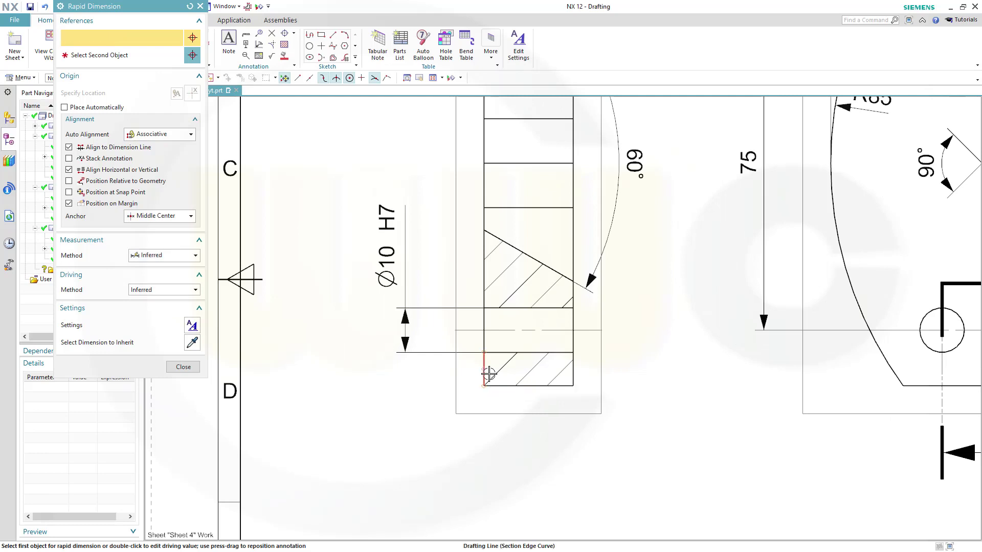
{"action": "left_click", "coordinate": [489, 374]}
{"action": "left_click", "coordinate": [574, 373]}
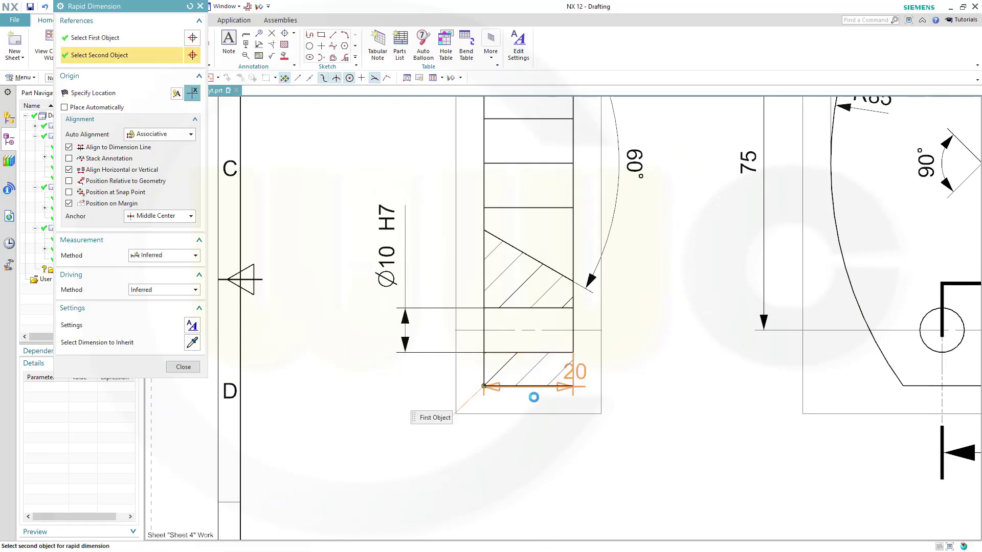
{"action": "left_click", "coordinate": [528, 432]}
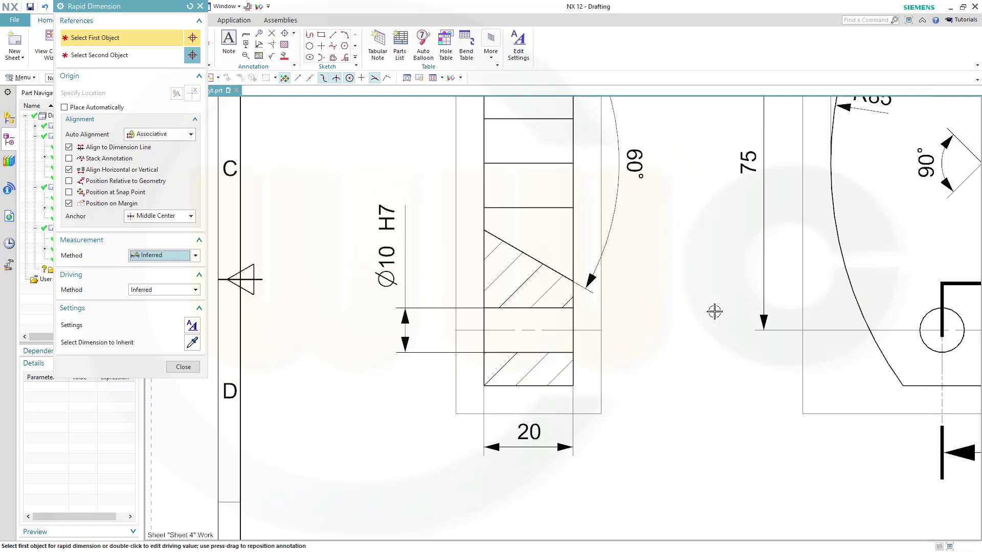
{"action": "scroll", "coordinate": [713, 314], "scroll_direction": "up", "scroll_amount": 1}
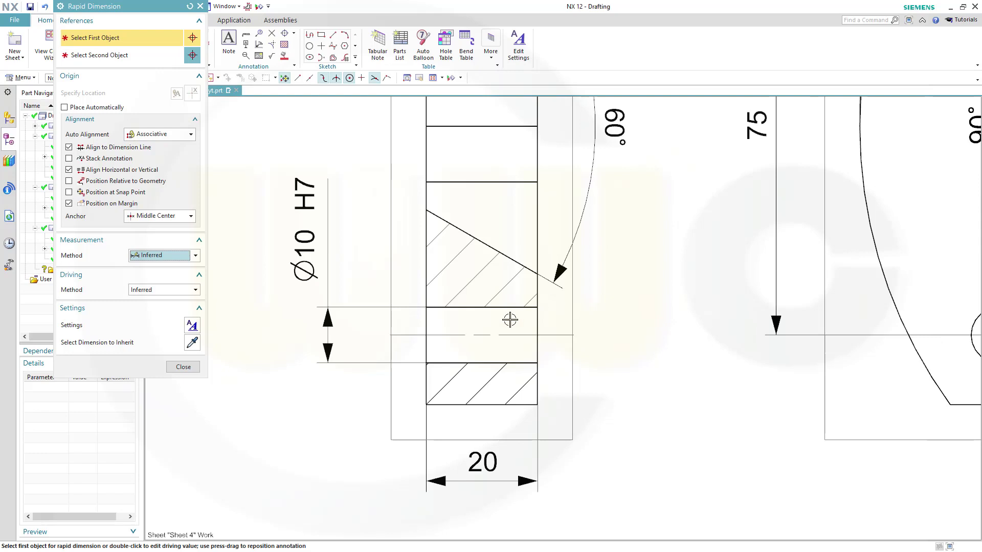
{"action": "left_click", "coordinate": [183, 367]}
Attach a material-removal surface finish symbol with lower text 1,6 to the lower edge of the H7 hole in section D-D, placed left of the view.
{"action": "scroll", "coordinate": [646, 278], "scroll_direction": "down", "scroll_amount": 4}
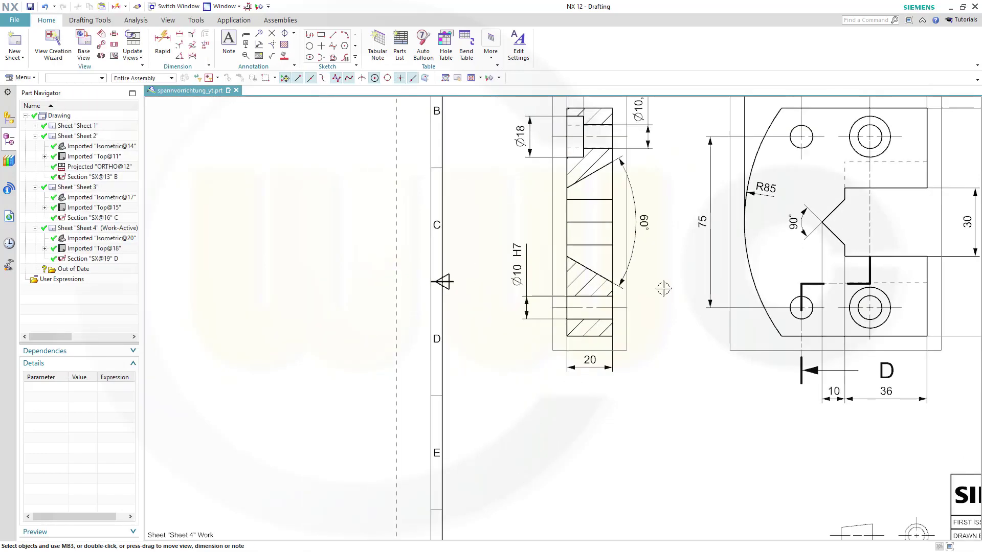
{"action": "middle_click_drag", "start_coordinate": [650, 256], "coordinate": [575, 350], "text": "shift"}
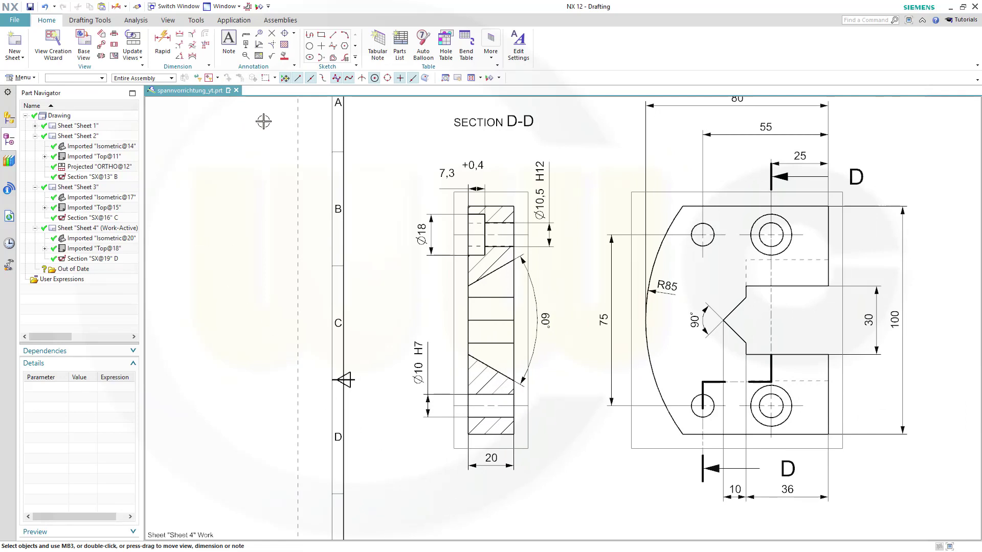
{"action": "left_click", "coordinate": [271, 58]}
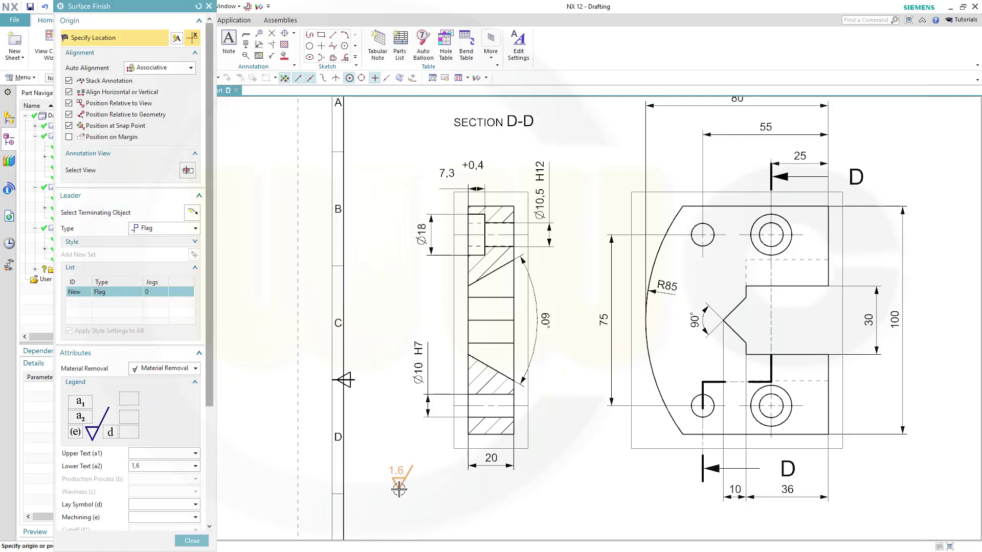
{"action": "scroll", "coordinate": [394, 478], "scroll_direction": "up", "scroll_amount": 2}
{"action": "scroll", "coordinate": [438, 428], "scroll_direction": "up", "scroll_amount": 2}
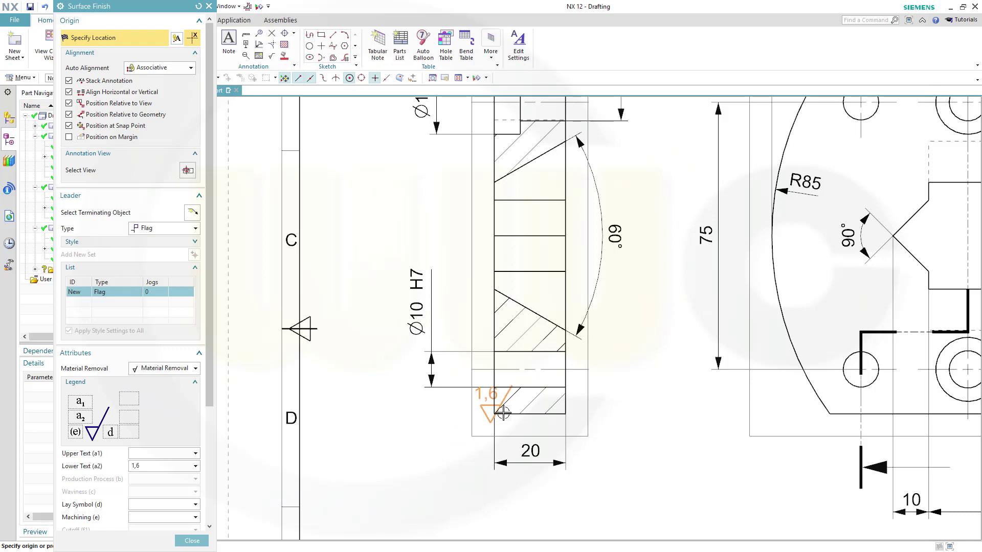
{"action": "left_click", "coordinate": [522, 389]}
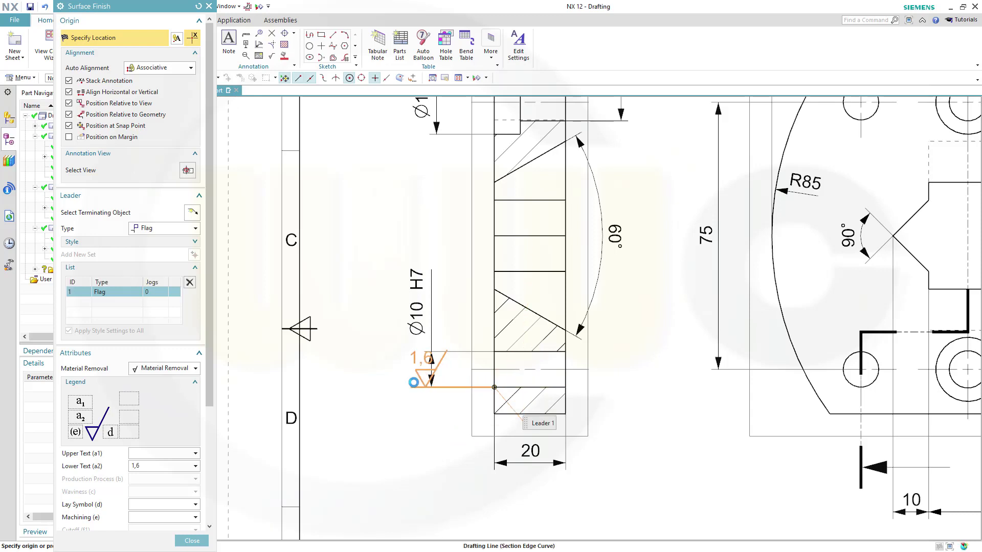
{"action": "left_click", "coordinate": [381, 383]}
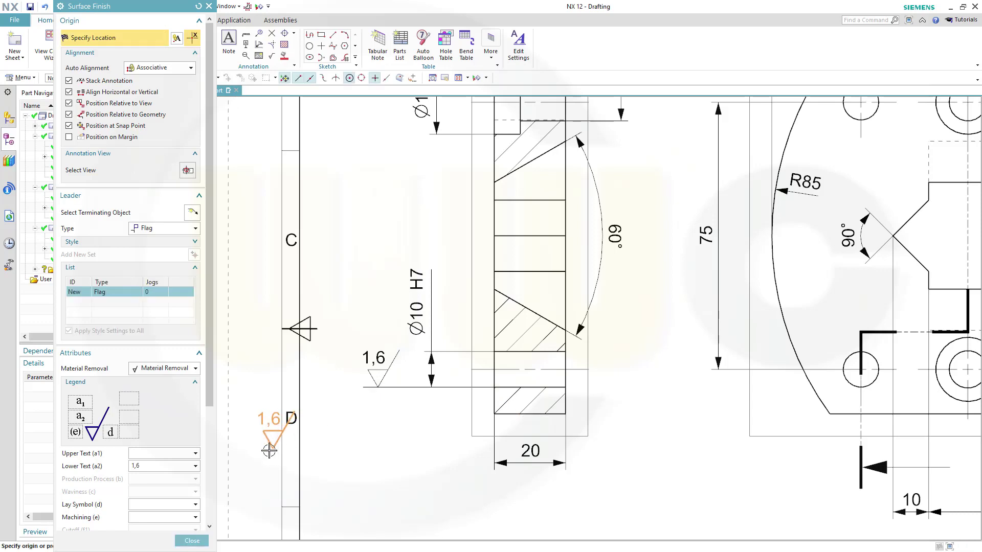
{"action": "left_click", "coordinate": [193, 541]}
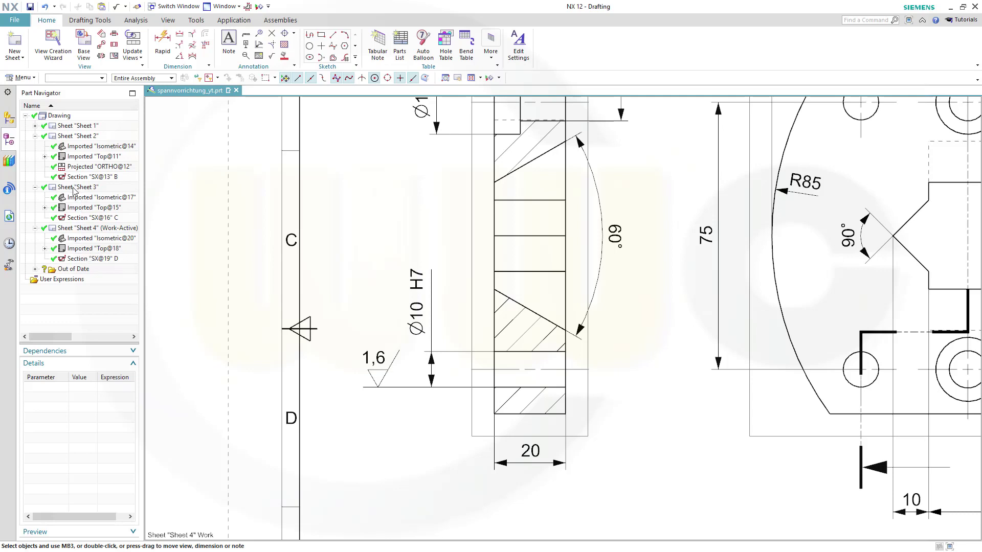
Open Sheet 2 and copy its general surface finish symbols 3,2 and bracketed 1,6.
{"action": "double_click", "coordinate": [83, 137]}
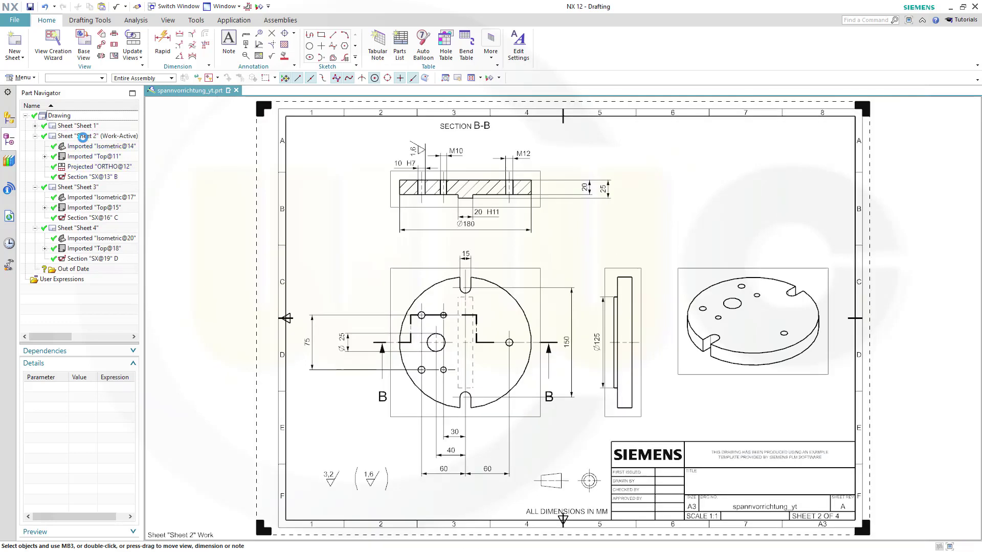
{"action": "left_click_drag", "start_coordinate": [310, 439], "coordinate": [408, 502]}
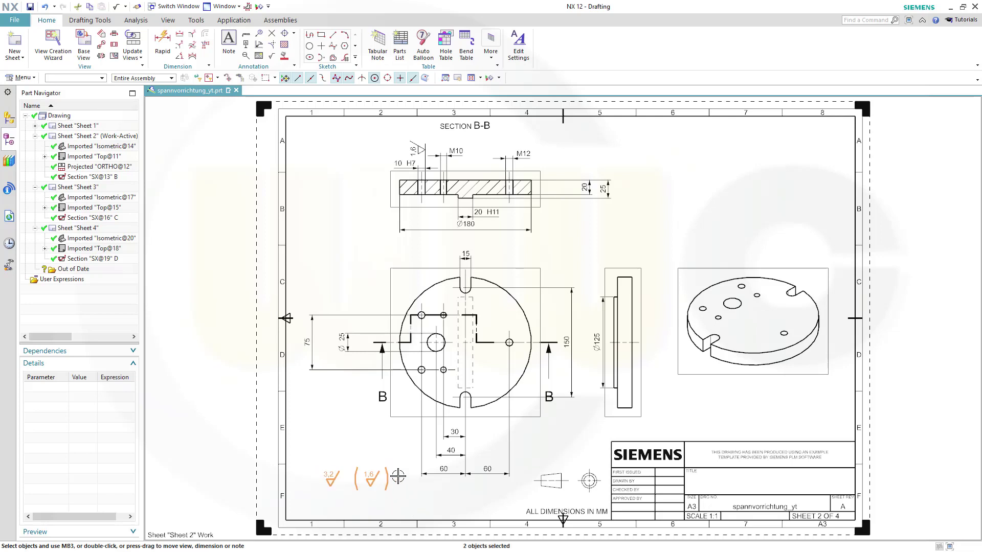
{"action": "key", "text": "Escape"}
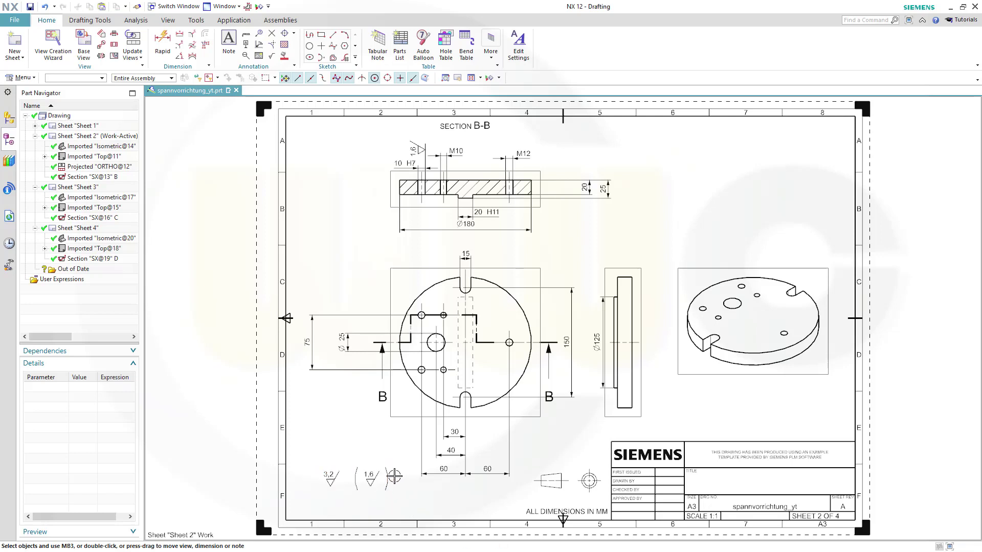
Return to Sheet 4 and paste the copied surface finish symbols below section D-D with Dynamic motion, at about XC 76.5, YC 48.1.
{"action": "double_click", "coordinate": [71, 229]}
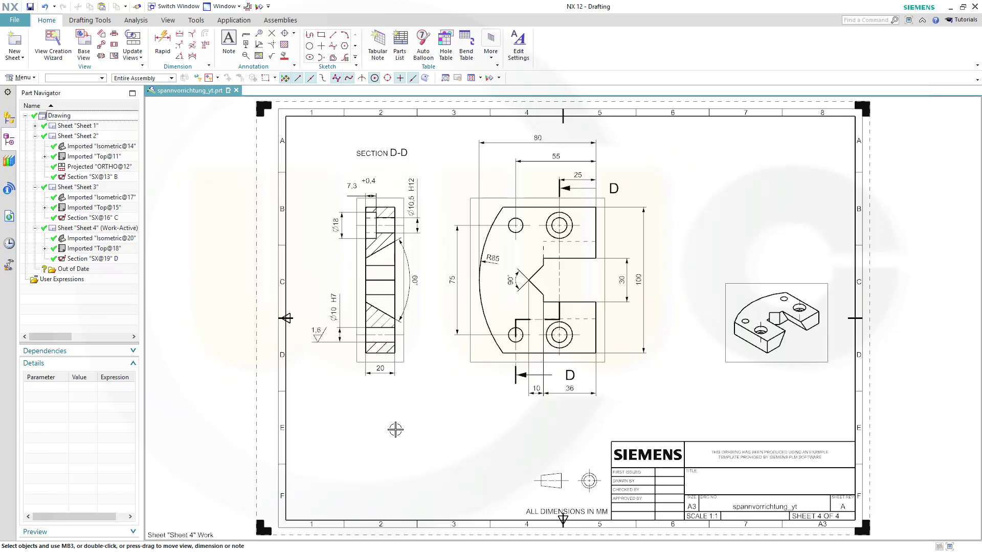
{"action": "key", "text": "ctrl+v"}
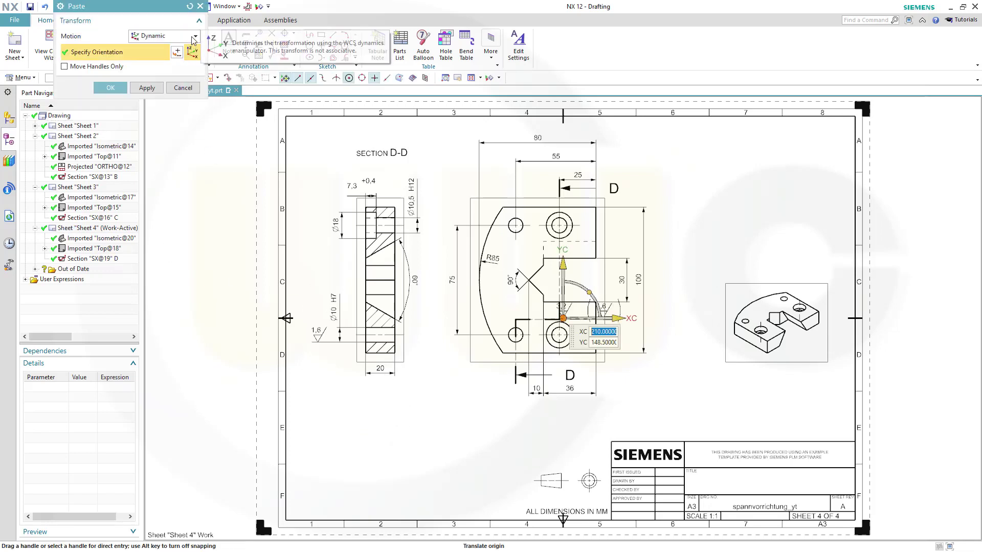
{"action": "left_click", "coordinate": [143, 36]}
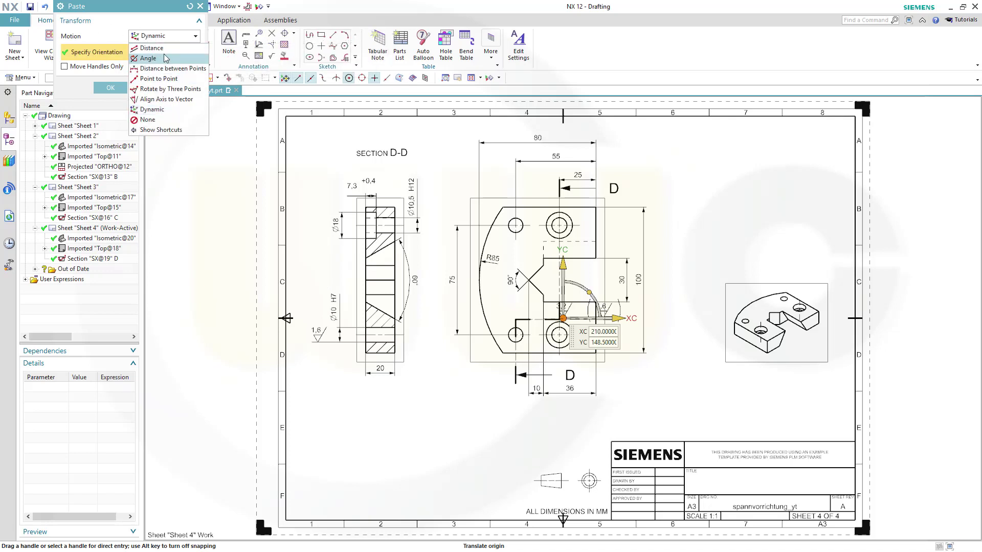
{"action": "left_click", "coordinate": [148, 109]}
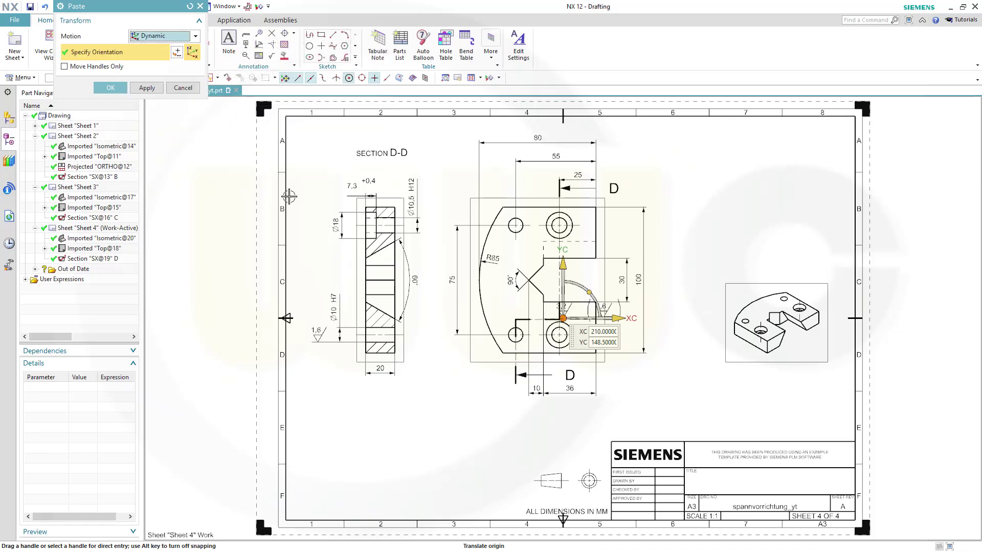
{"action": "left_click_drag", "start_coordinate": [546, 313], "coordinate": [368, 465]}
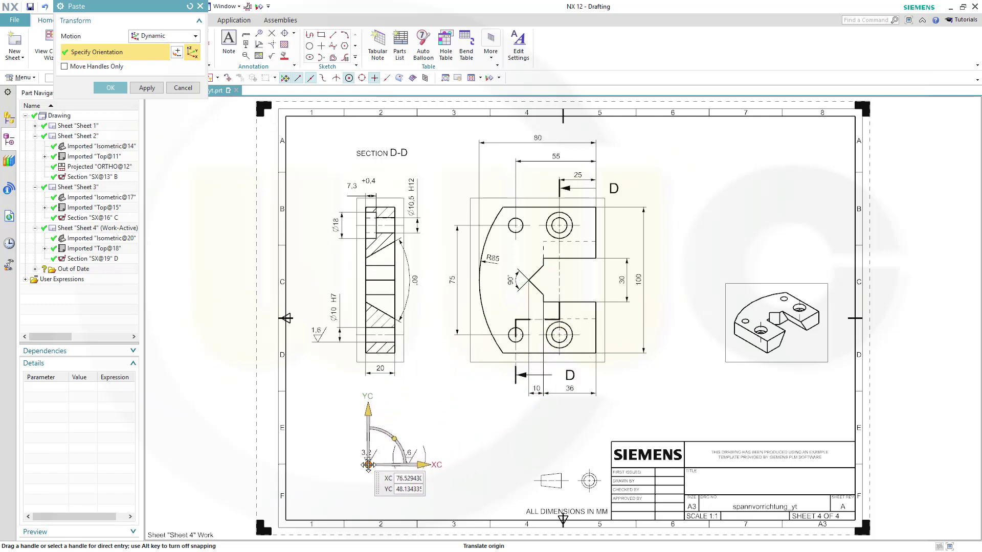
{"action": "left_click", "coordinate": [368, 464]}
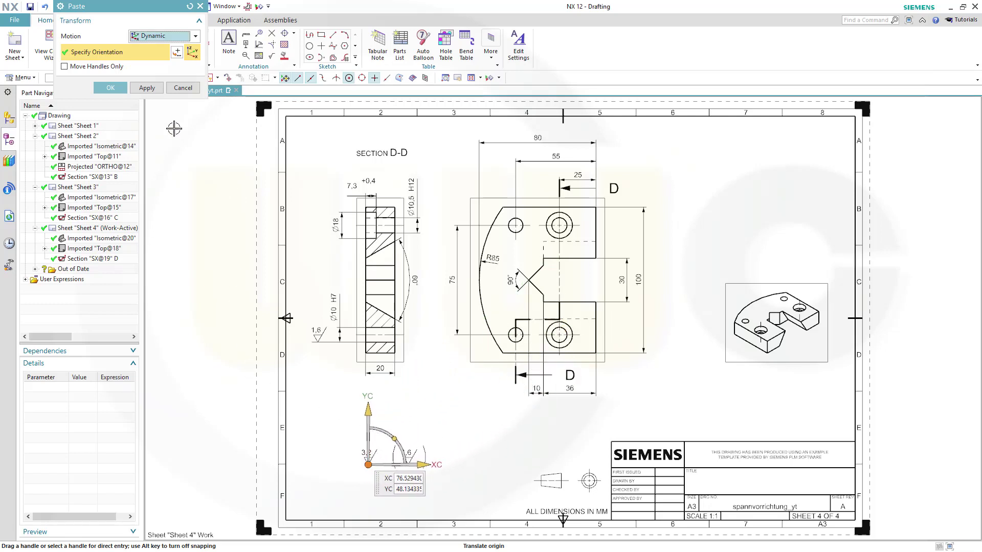
{"action": "left_click", "coordinate": [110, 88]}
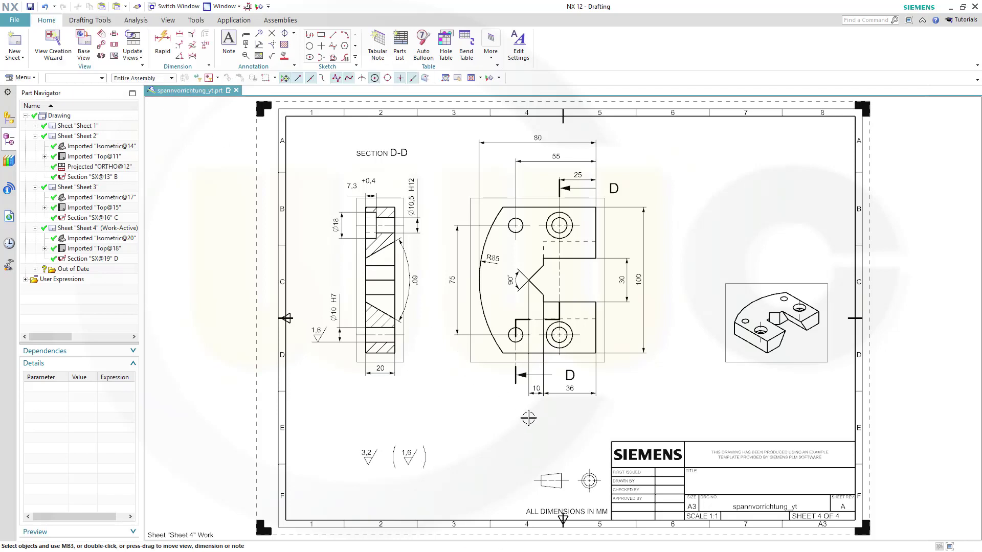